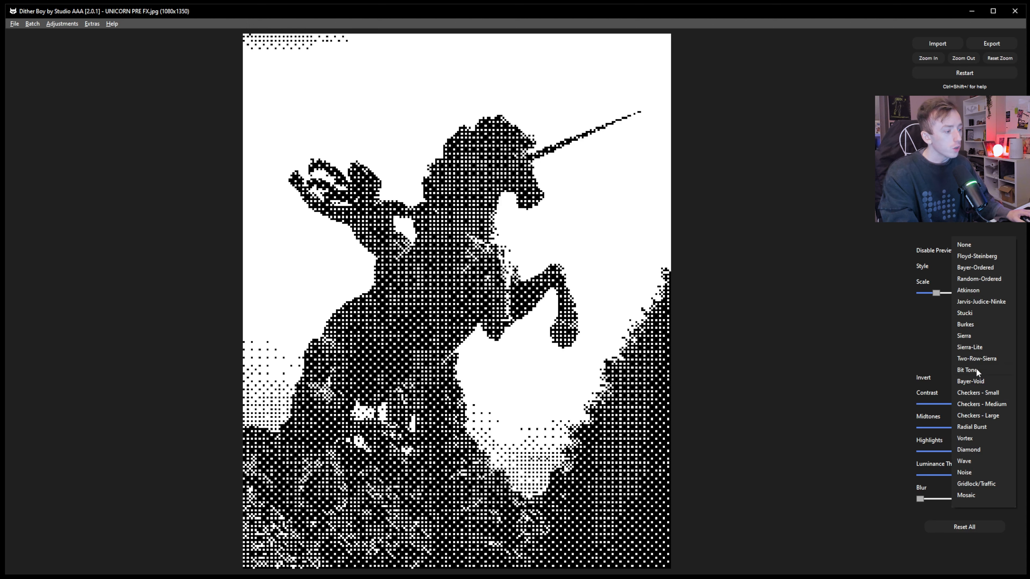
# Try the Bayer-Void dithering style on the unicorn image with its size lowered to 1
pyautogui.click(973, 379)
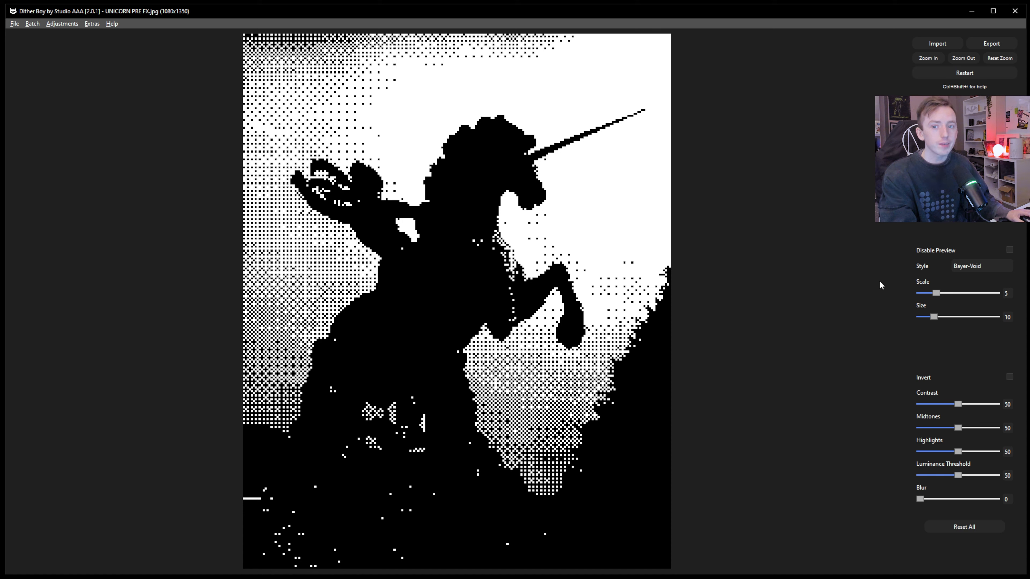
pyautogui.click(982, 266)
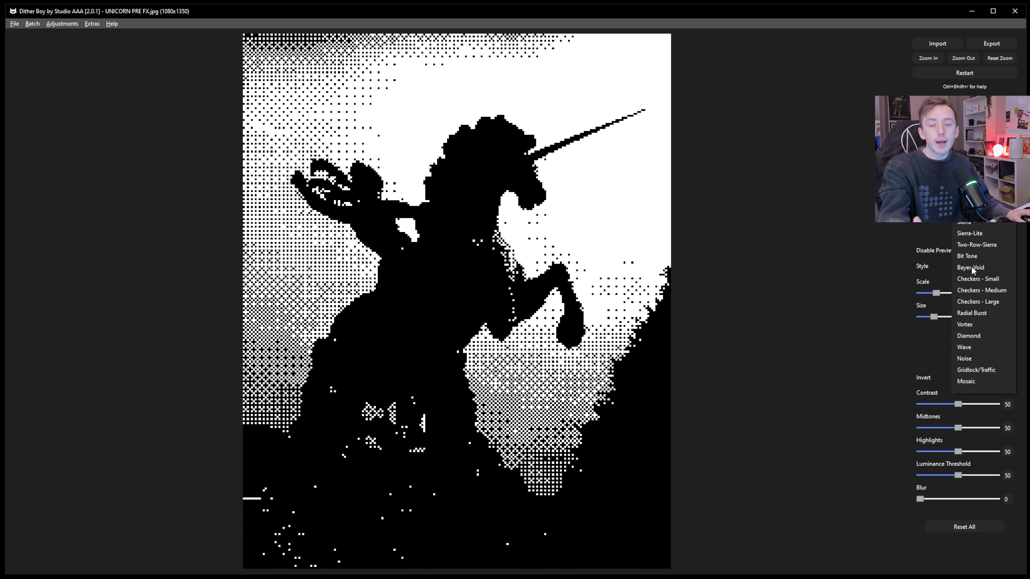
pyautogui.click(971, 266)
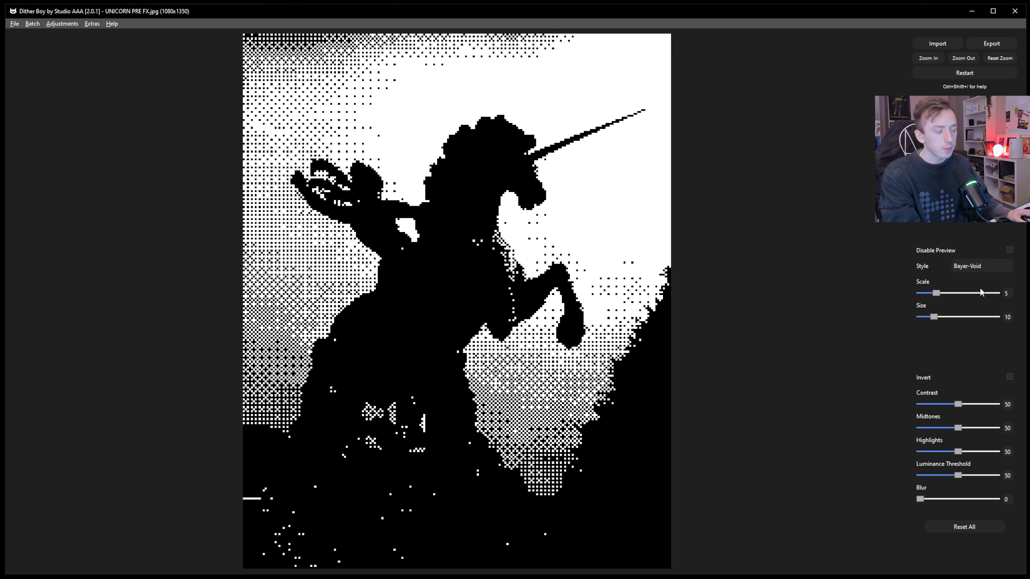
pyautogui.moveTo(932, 316); pyautogui.dragTo(1012, 319)
pyautogui.moveTo(937, 316); pyautogui.dragTo(917, 317)
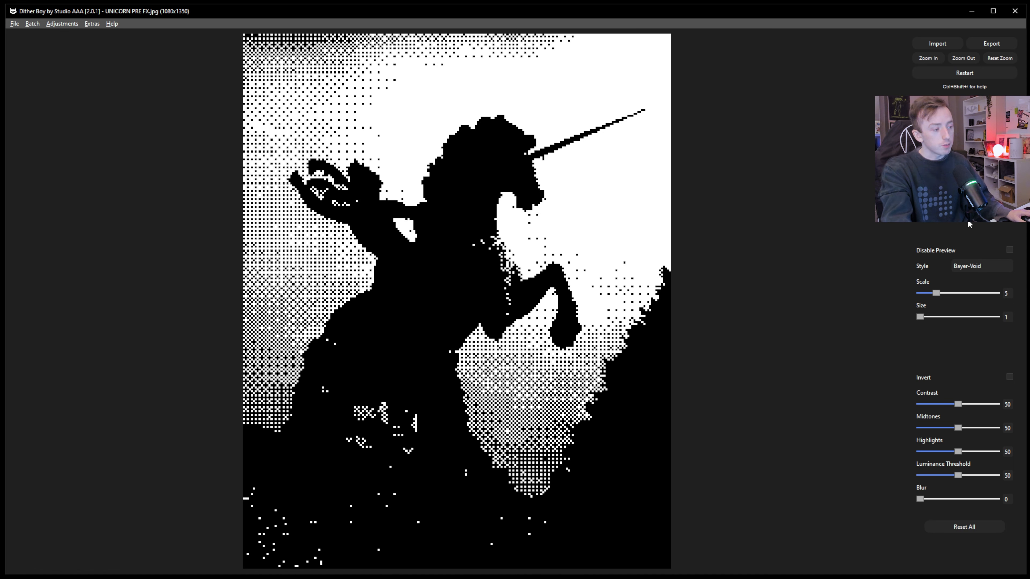
# Apply the Bayer-Ordered dithering style to the unicorn image with scale 2 and contrast 8
pyautogui.click(981, 265)
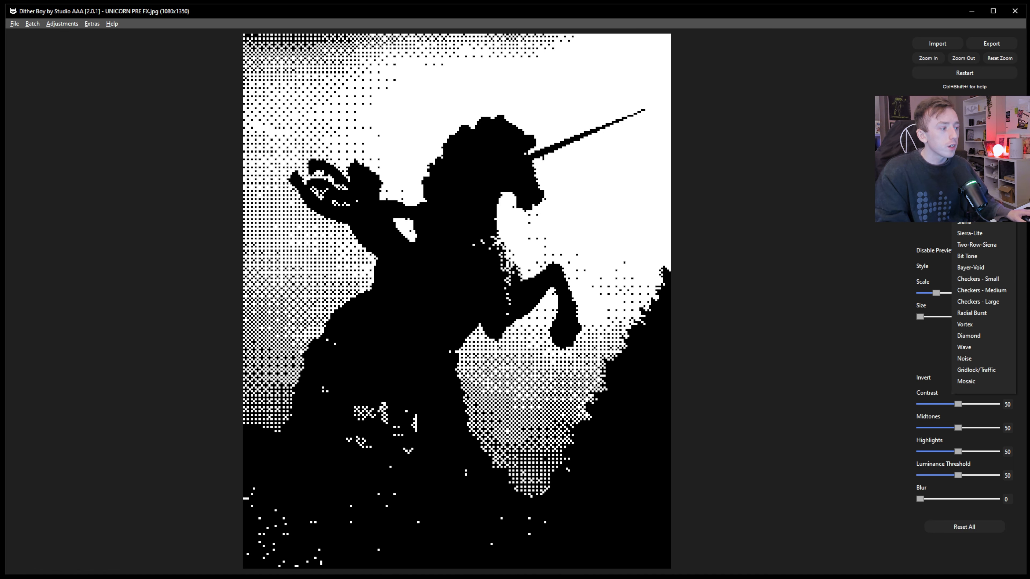
pyautogui.click(974, 176)
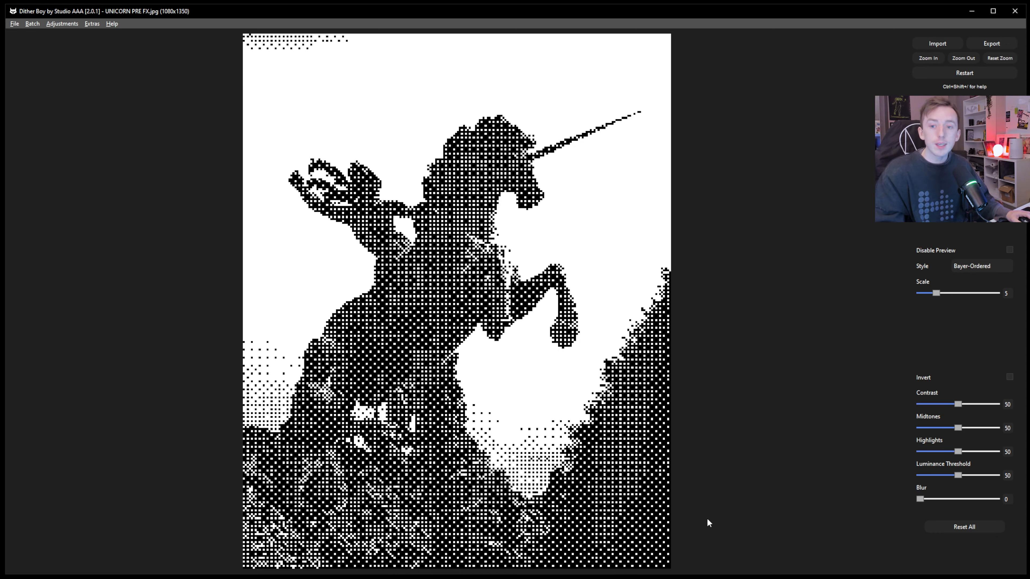
pyautogui.moveTo(935, 292); pyautogui.dragTo(924, 292)
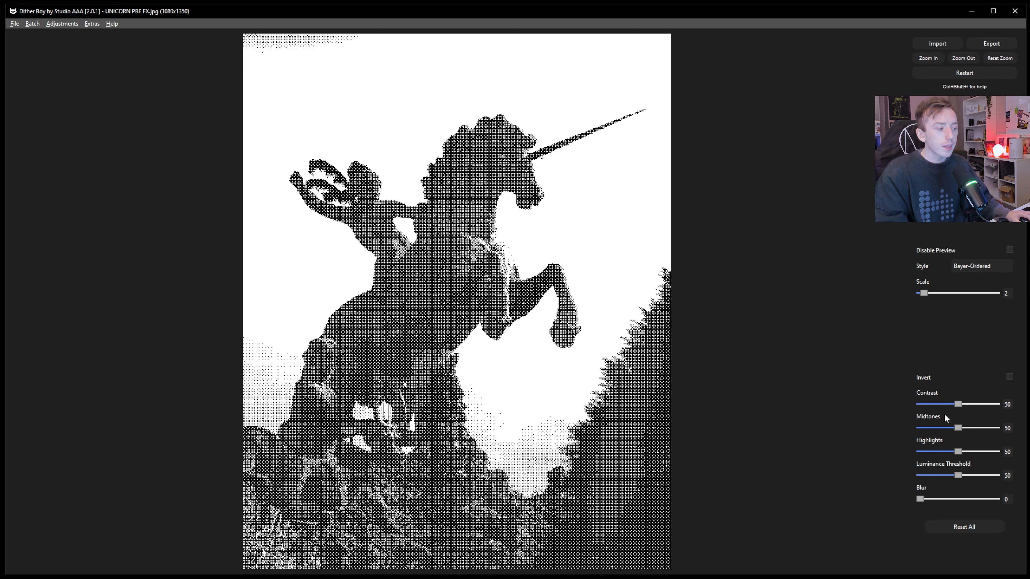
pyautogui.moveTo(959, 404); pyautogui.dragTo(926, 404)
# Examine the square dot pattern up close across the unicorn's body and the surrounding sky
pyautogui.scroll(8, 466, 219)
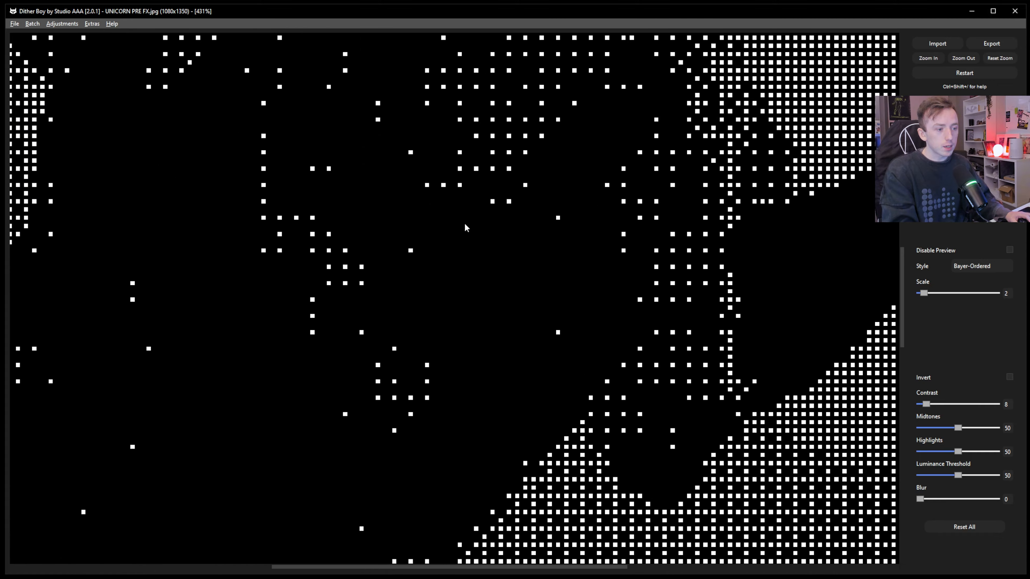
pyautogui.scroll(6, 464, 223)
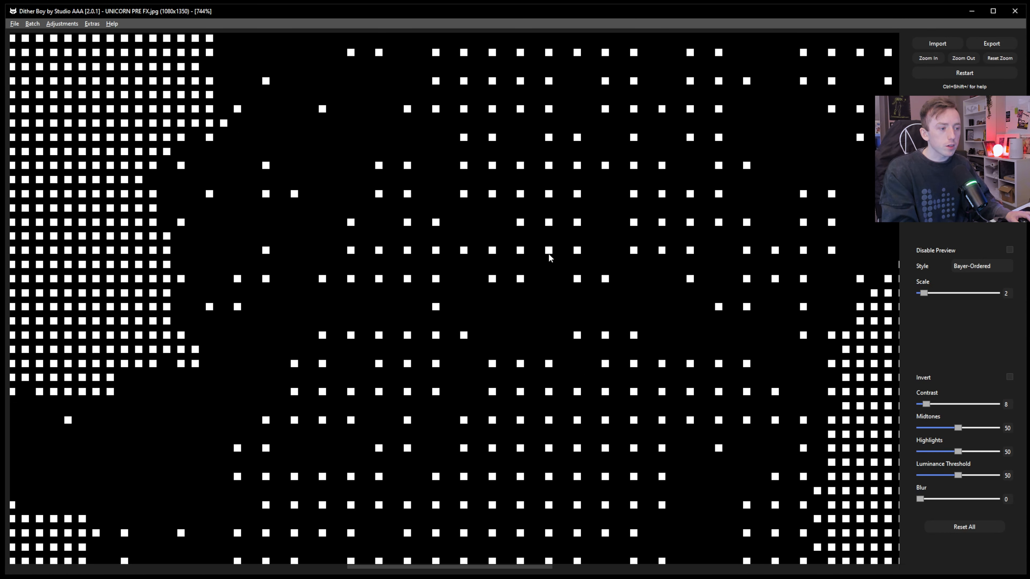
pyautogui.scroll(-5, 487, 243)
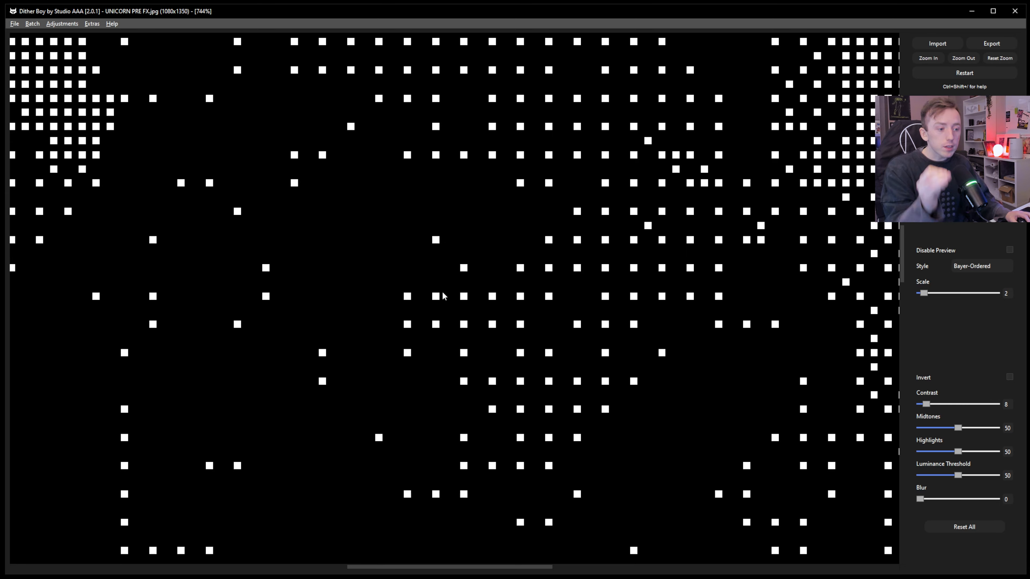
pyautogui.scroll(5, 464, 280)
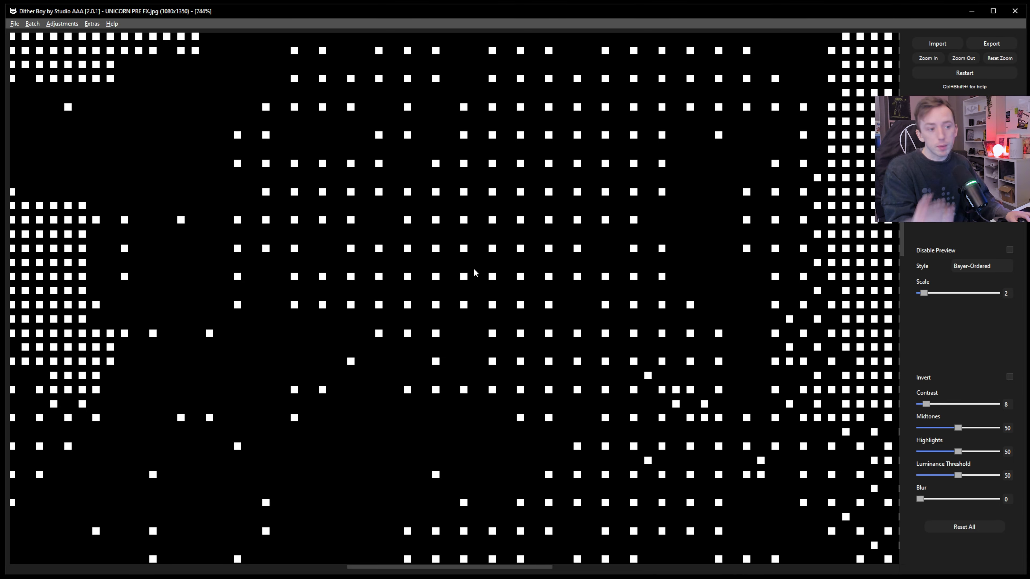
pyautogui.scroll(8, 473, 270)
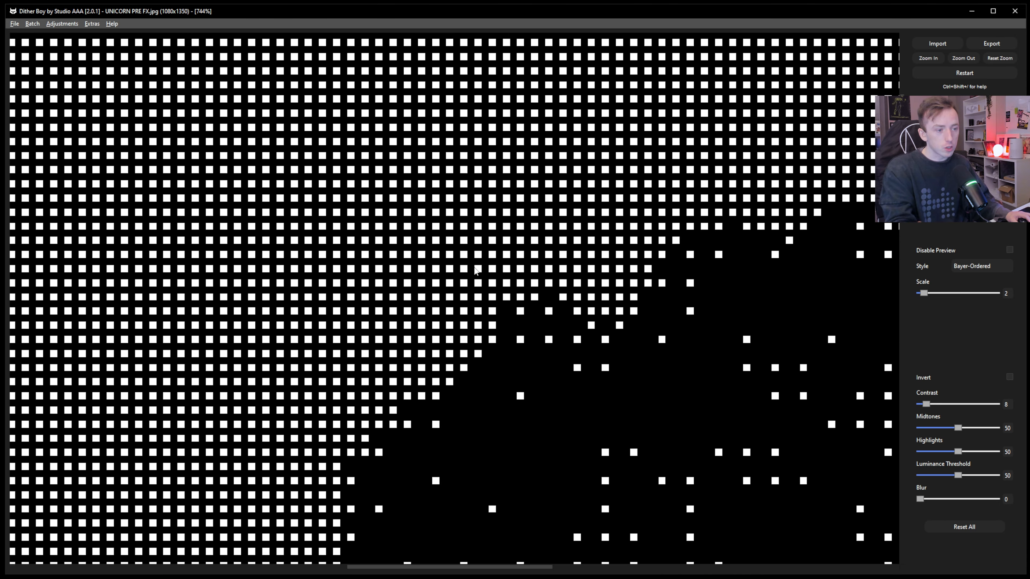
pyautogui.scroll(-10, 475, 271)
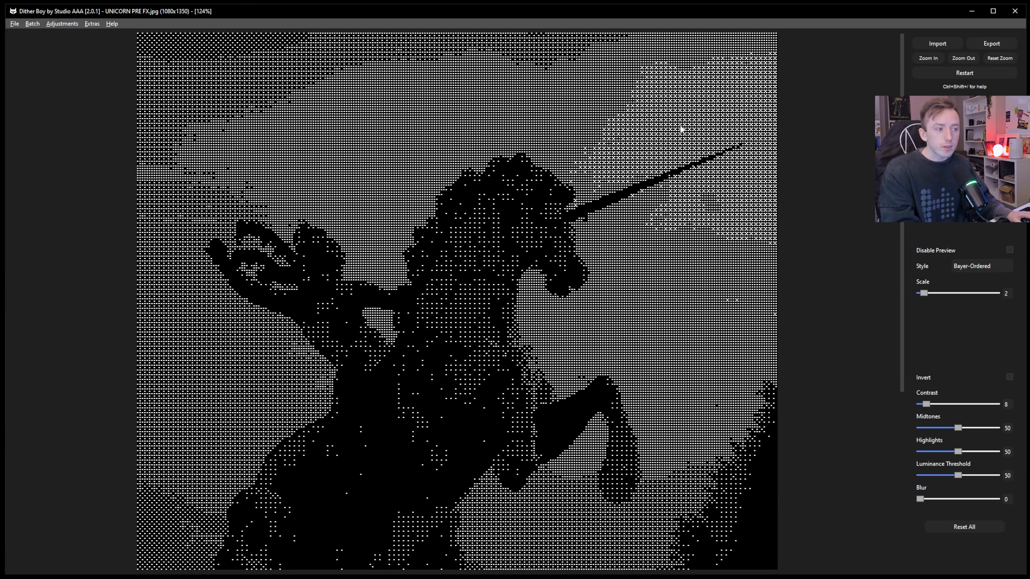
# Inspect how the dots render the unicorn's horn, head, chest and raised leg at close range
pyautogui.scroll(6, 672, 137)
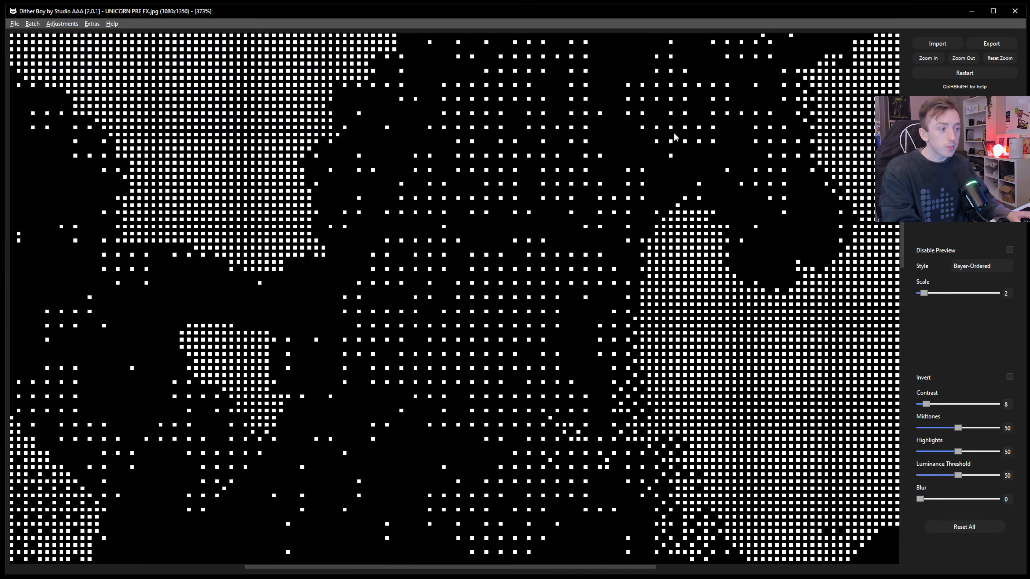
pyautogui.moveTo(735, 145); pyautogui.dragTo(384, 340)
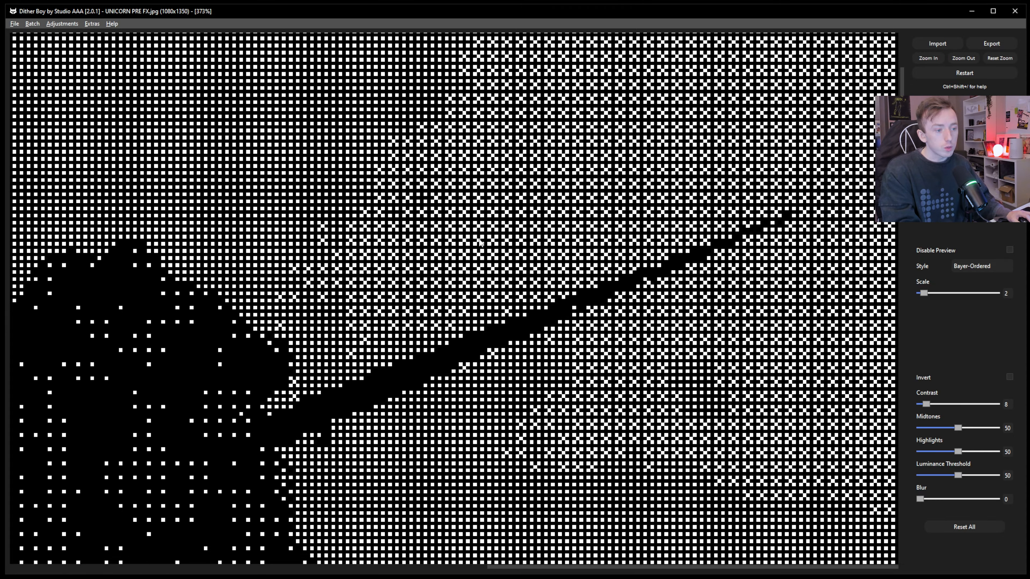
pyautogui.moveTo(478, 168); pyautogui.dragTo(419, 243)
pyautogui.moveTo(513, 336); pyautogui.dragTo(504, 100)
pyautogui.moveTo(205, 345); pyautogui.dragTo(624, 125)
pyautogui.moveTo(315, 317); pyautogui.dragTo(453, 193)
pyautogui.moveTo(385, 317); pyautogui.dragTo(466, 161)
pyautogui.moveTo(452, 340); pyautogui.dragTo(296, 379)
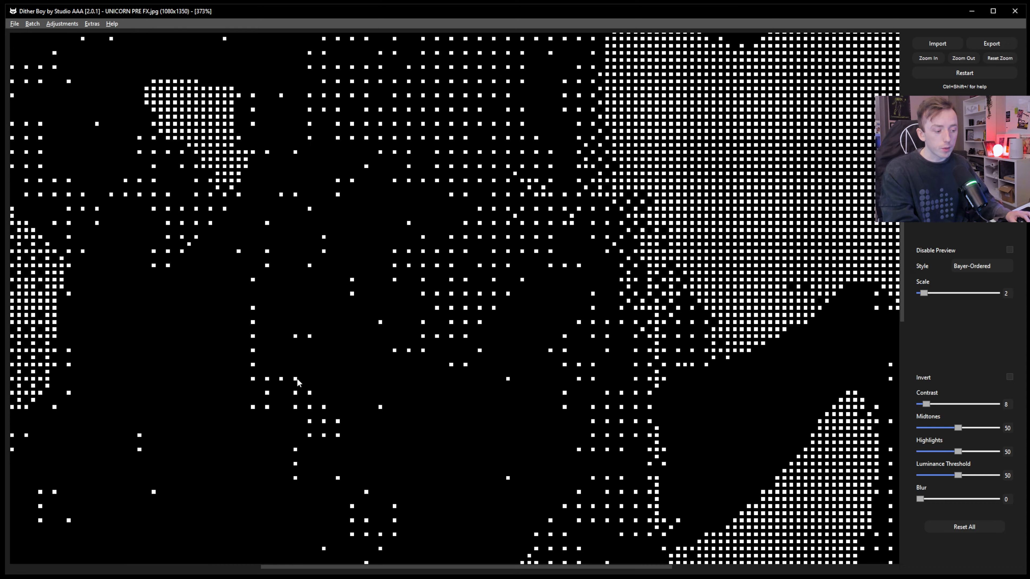
pyautogui.moveTo(610, 456); pyautogui.dragTo(516, 472)
pyautogui.scroll(-5, 466, 344)
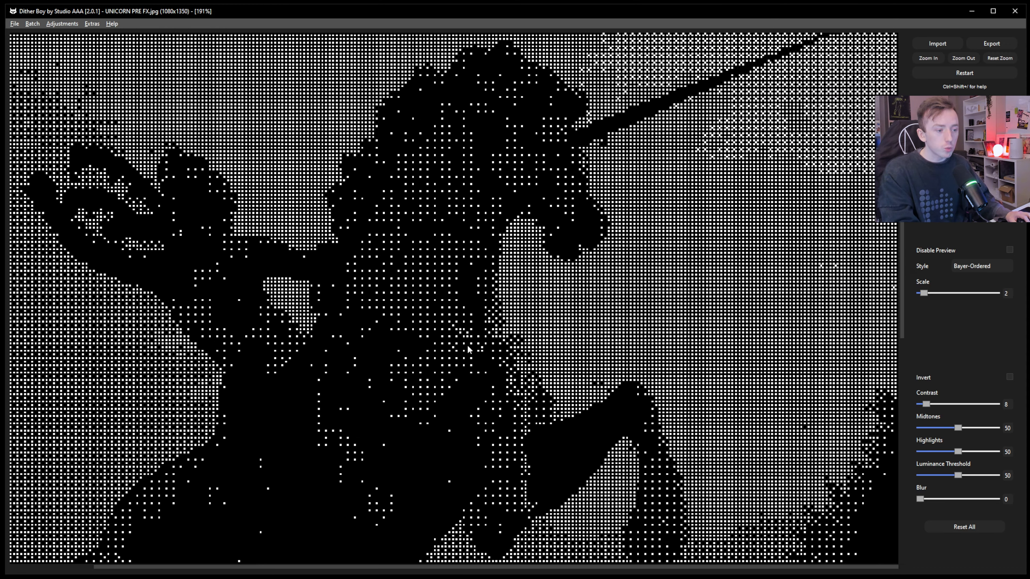
# Switch to the browser, examine the 16x2 character LCD photo from Wikipedia's Dot-matrix display article at full size, and return to Dither Boy
pyautogui.hotkey('alt', 'Tab')
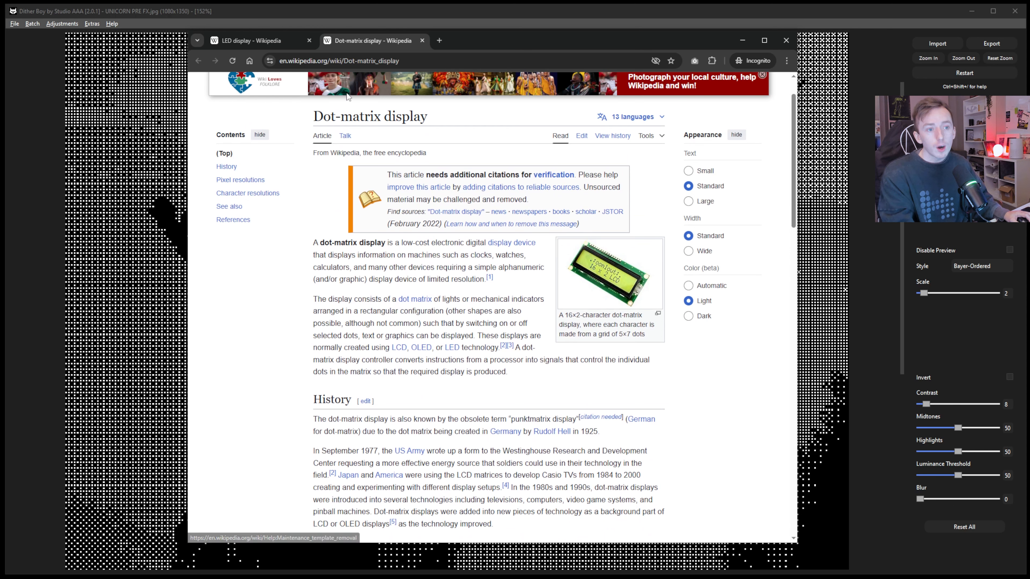
pyautogui.click(274, 44)
pyautogui.click(369, 41)
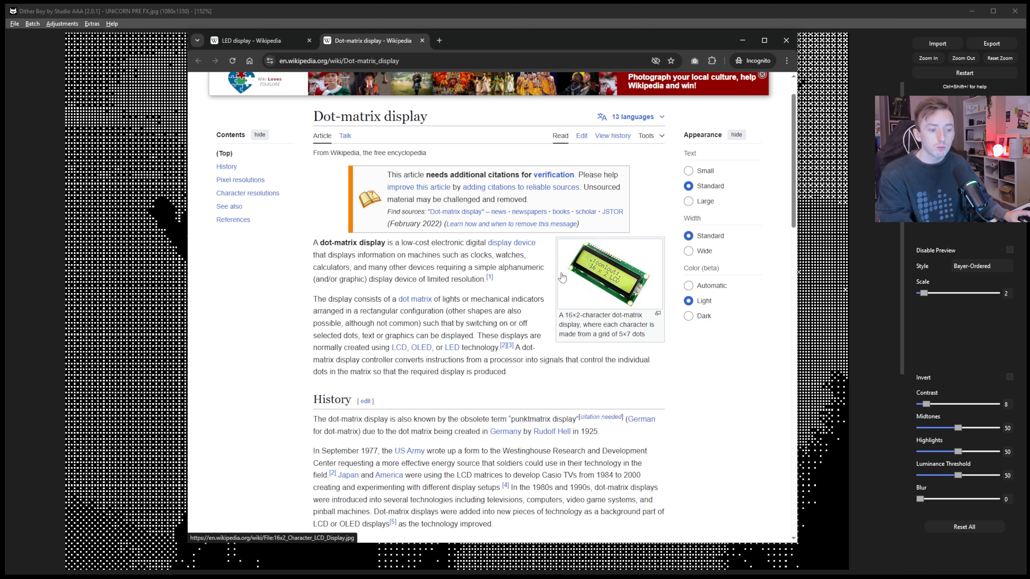
pyautogui.click(604, 271)
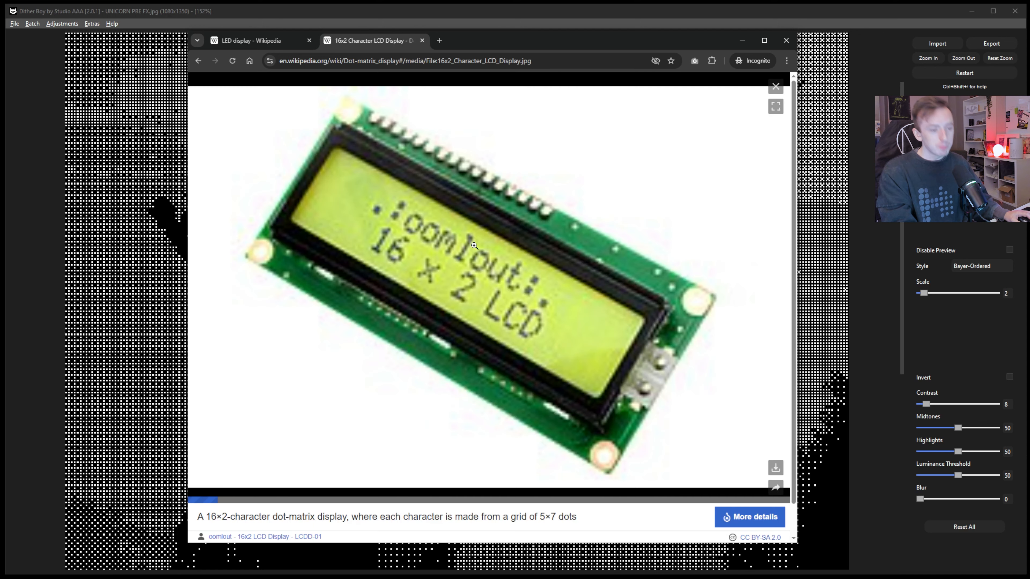
pyautogui.click(424, 231)
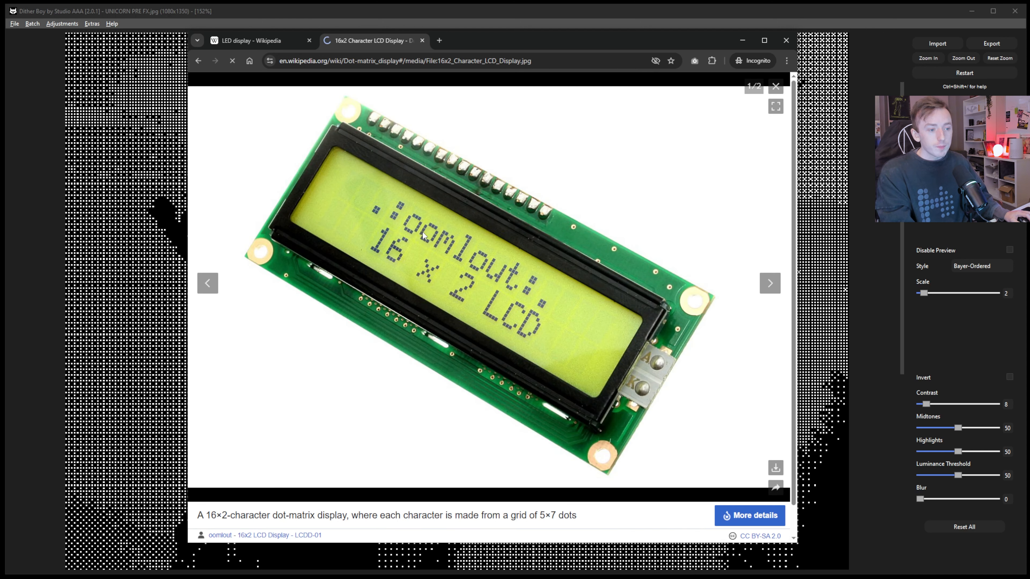
pyautogui.click(414, 252)
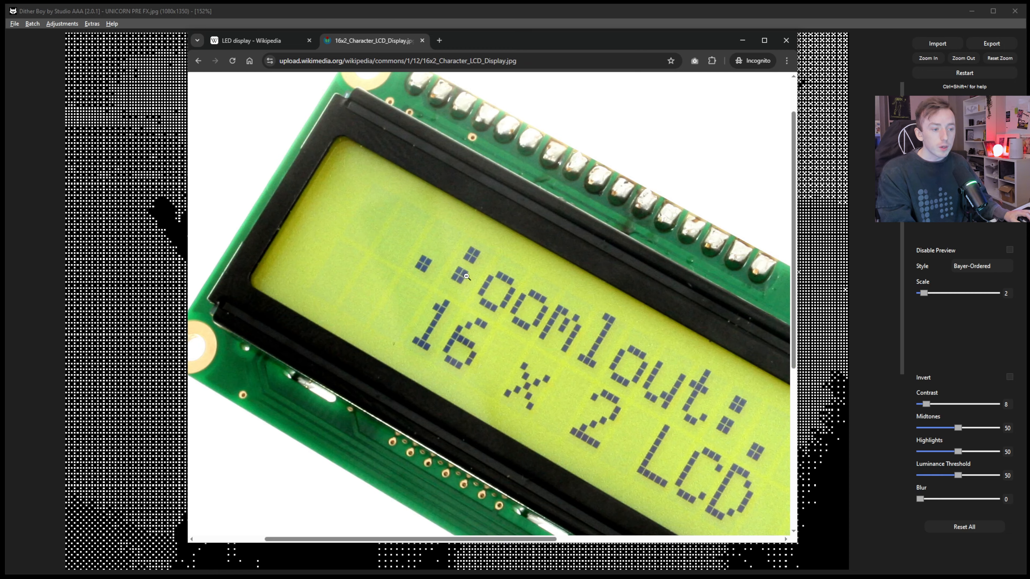
pyautogui.scroll(-3, 466, 276)
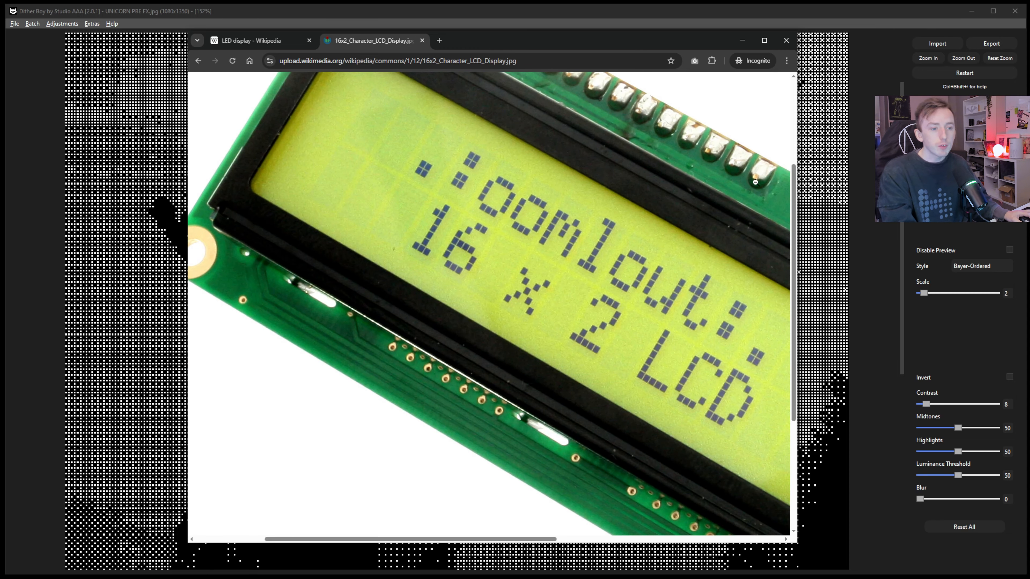
pyautogui.click(825, 159)
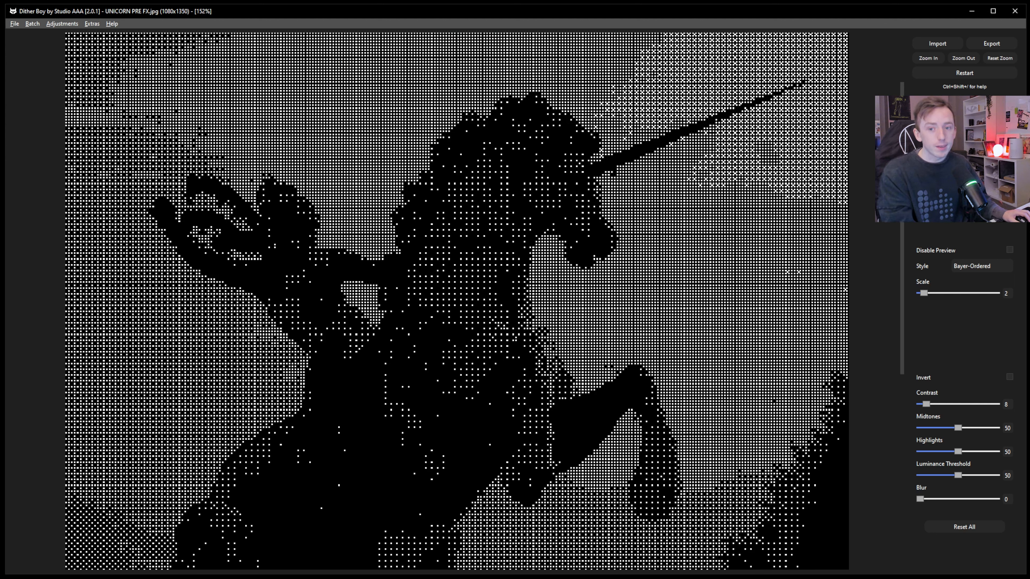
# Switch to the browser and examine the full-size photo of red, green and blue diodes from the LED display article
pyautogui.hotkey('alt', 'Tab')
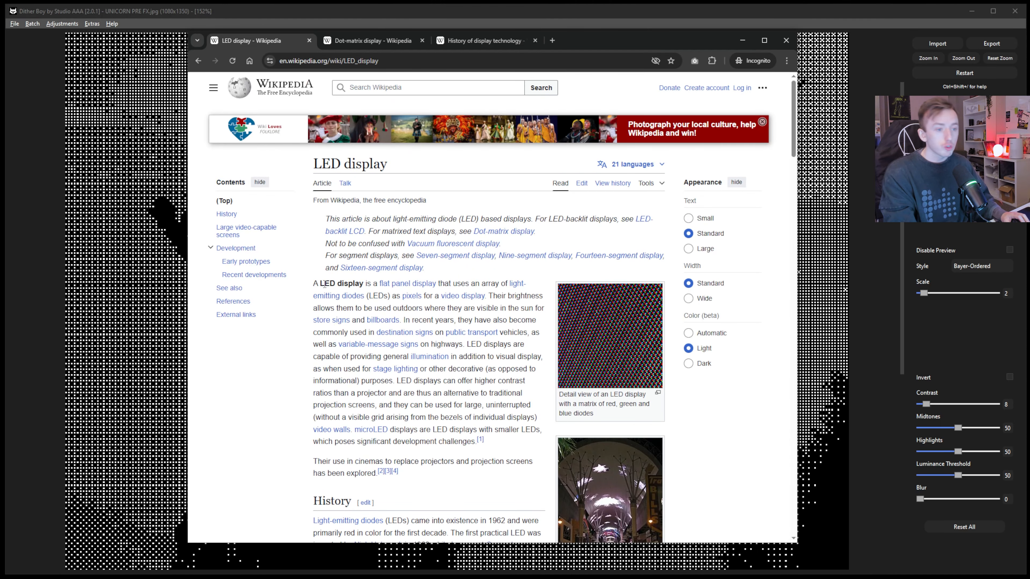
pyautogui.click(590, 315)
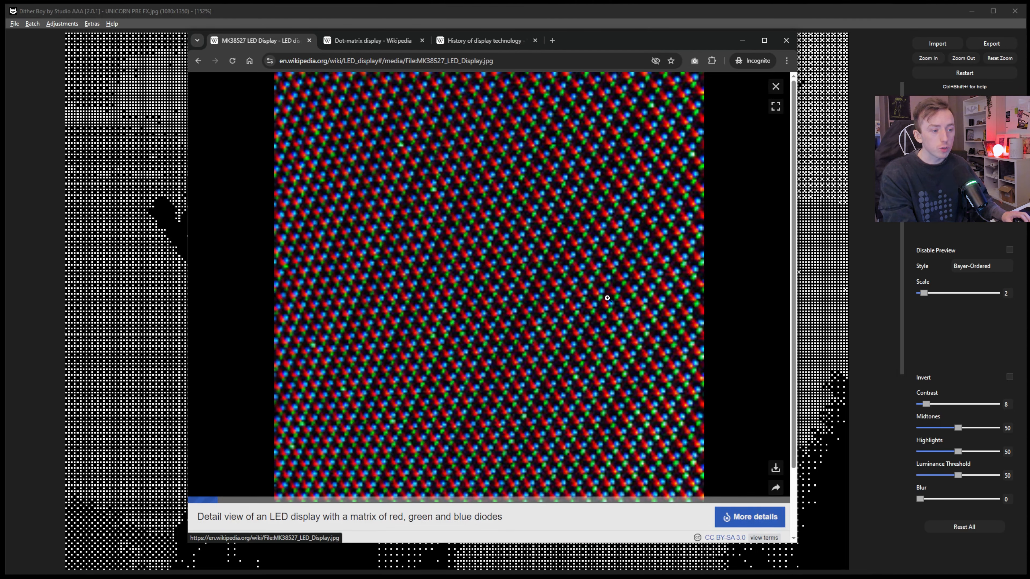
pyautogui.click(503, 242)
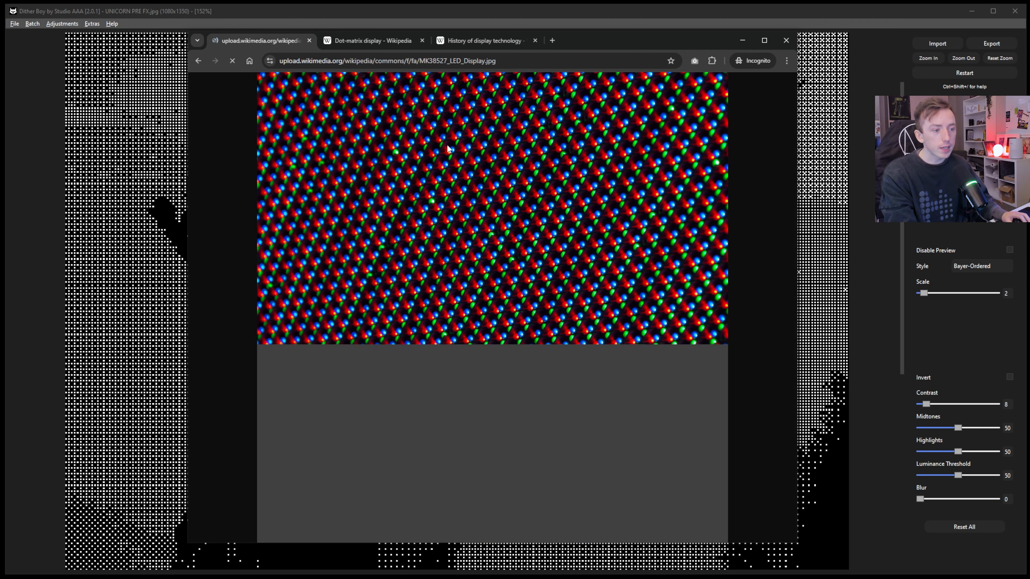
pyautogui.click(516, 310)
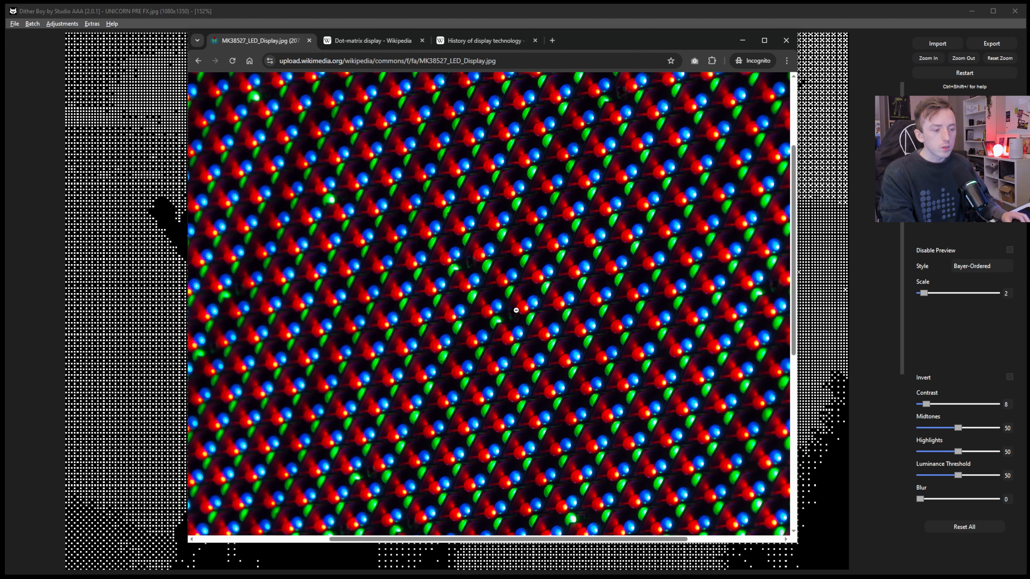
pyautogui.click(198, 61)
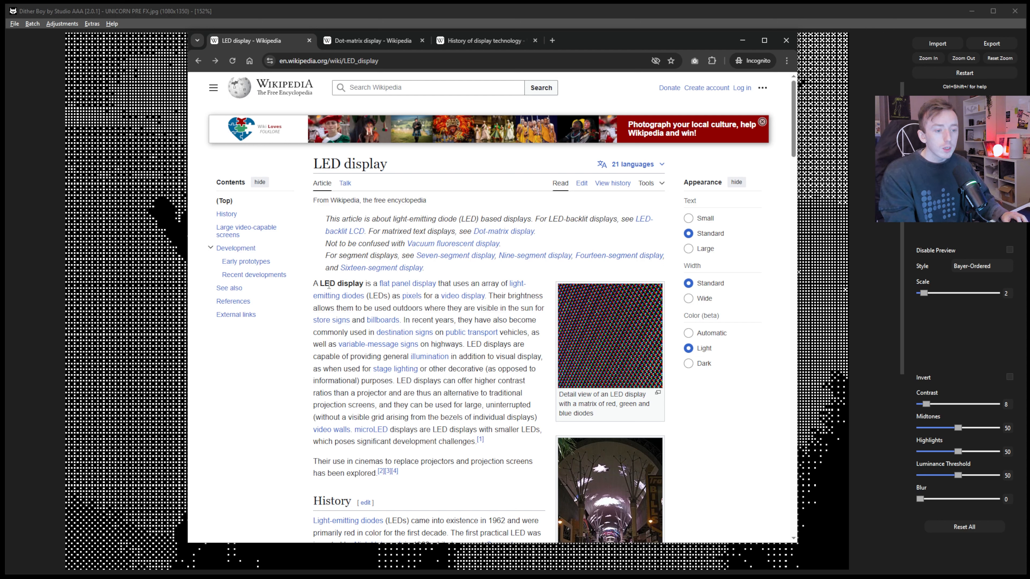
# Examine the LED and flip-disc bus sign photos from the Destination sign article, and return to Dither Boy
pyautogui.moveTo(390, 336)
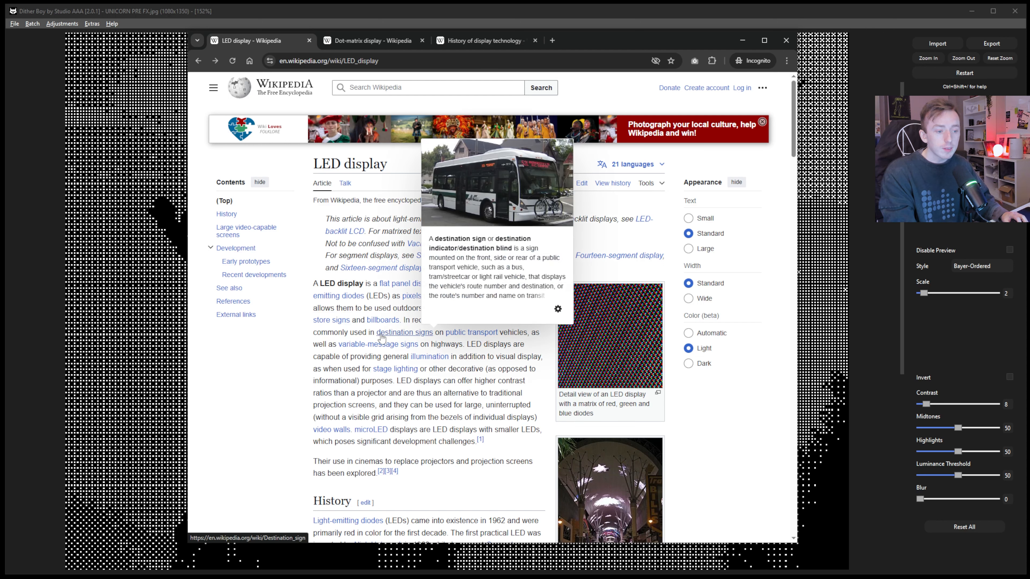
pyautogui.moveTo(472, 336)
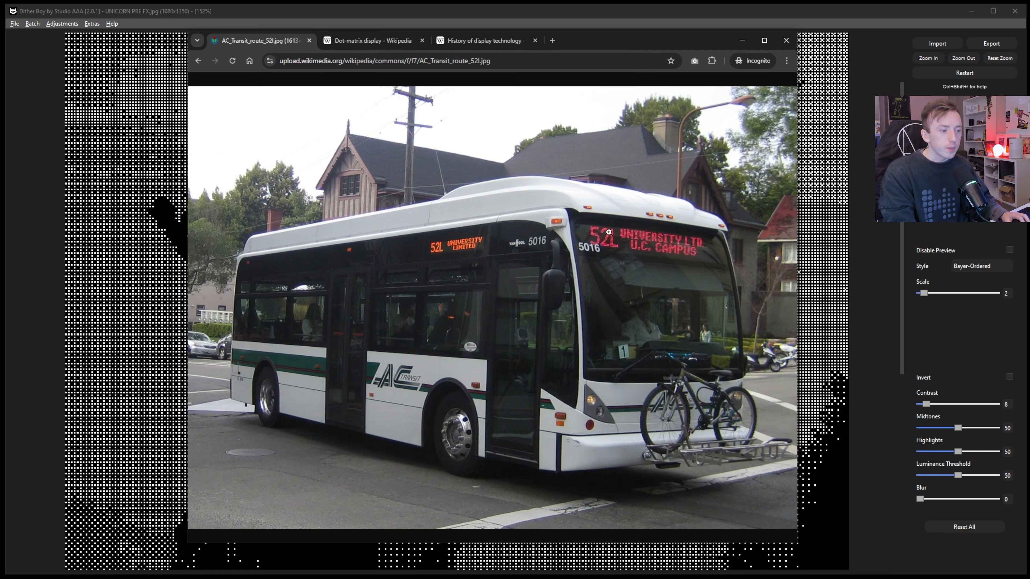
pyautogui.click(613, 236)
pyautogui.scroll(-1, 551, 267)
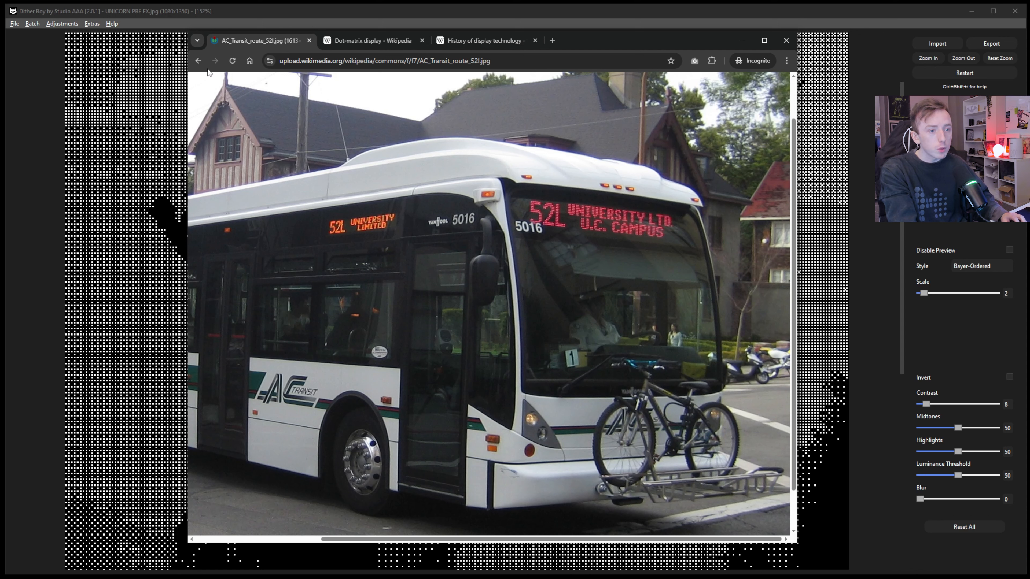
pyautogui.click(197, 61)
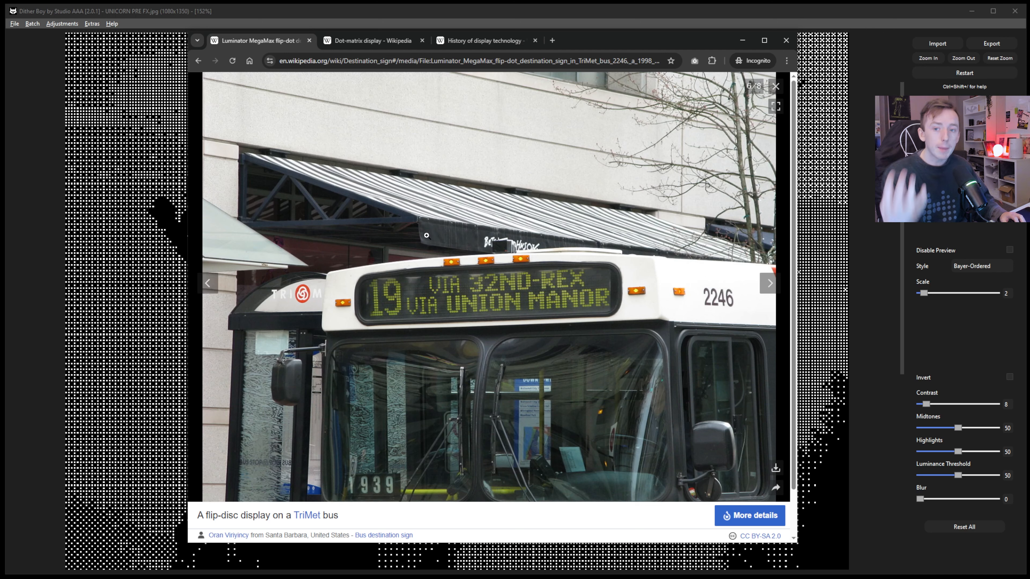
pyautogui.click(776, 86)
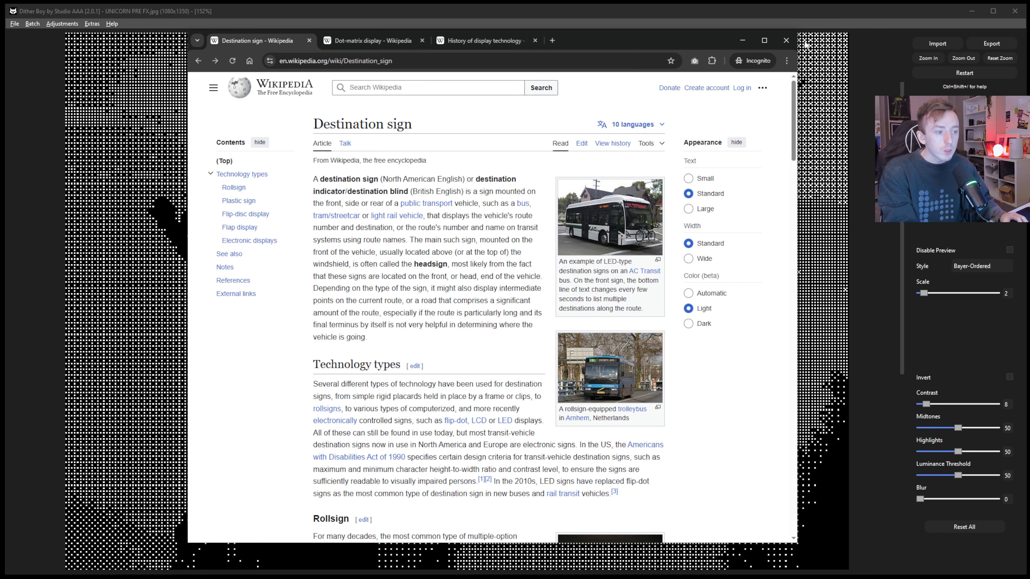
pyautogui.click(836, 18)
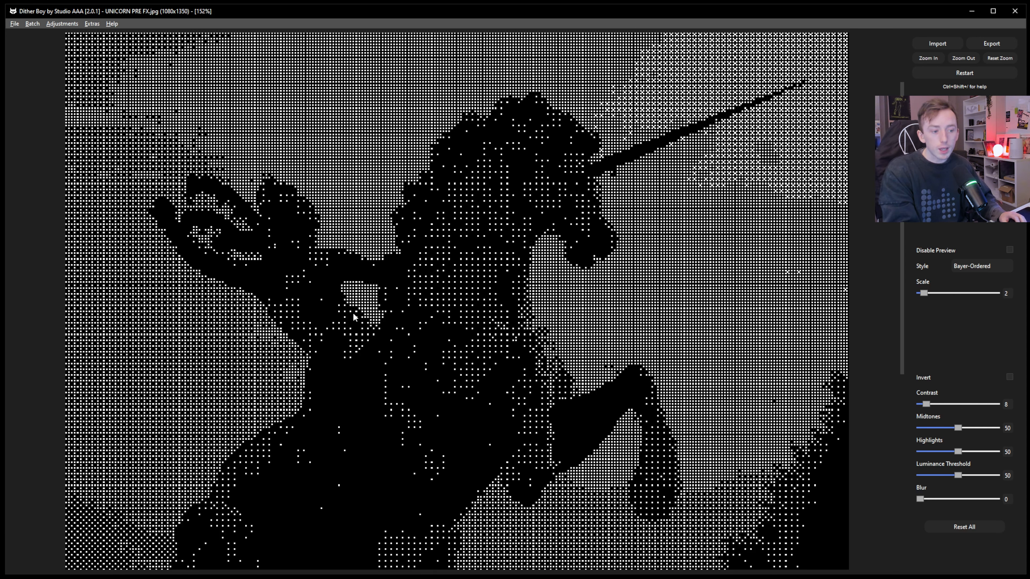
# Reset all adjustments, apply the Bayer-Ordered dither style, and set Scale to 3 and Contrast to 6
pyautogui.click(963, 526)
pyautogui.click(980, 266)
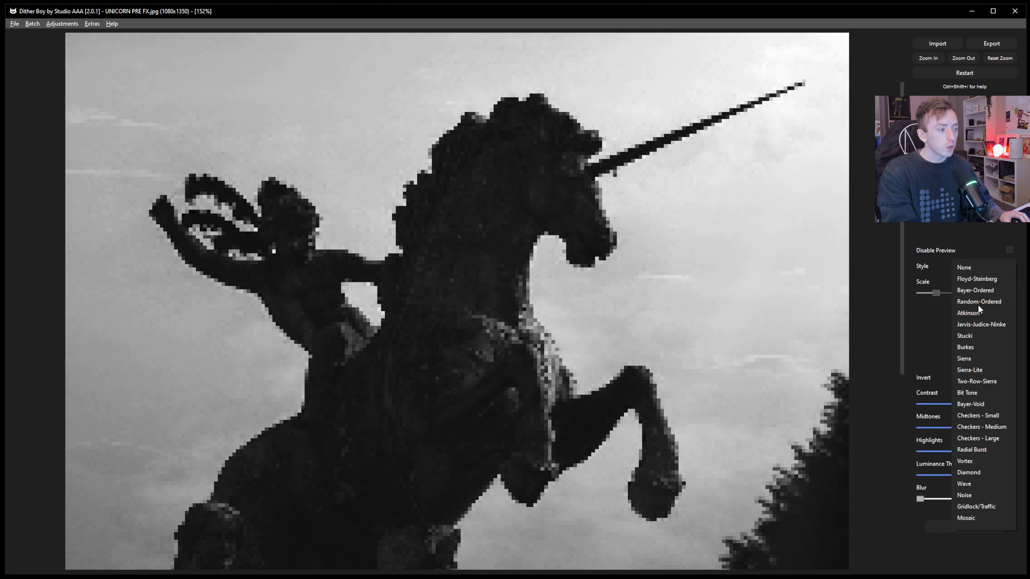
pyautogui.click(976, 290)
pyautogui.scroll(-3, 689, 170)
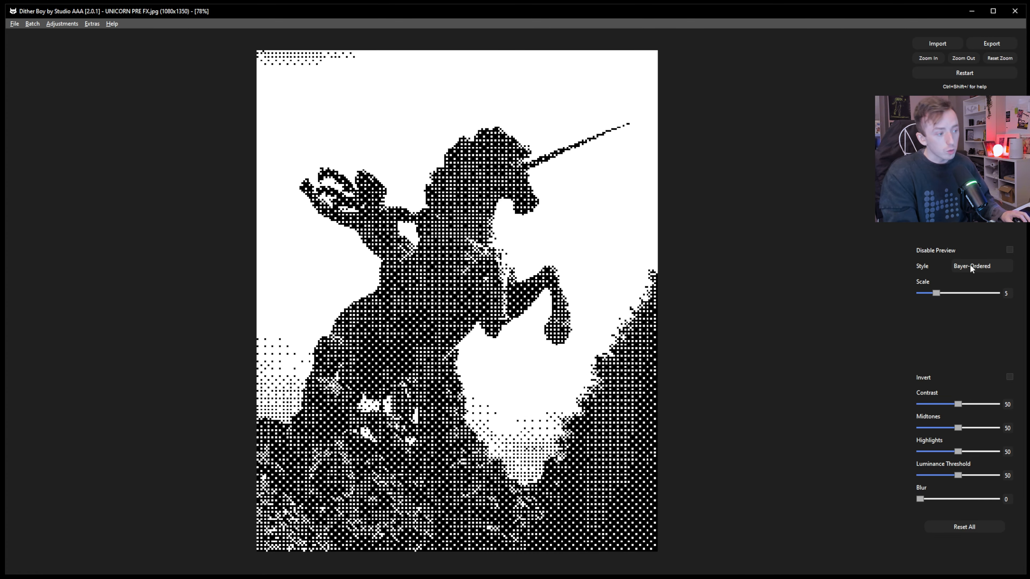
pyautogui.moveTo(935, 293); pyautogui.dragTo(926, 292)
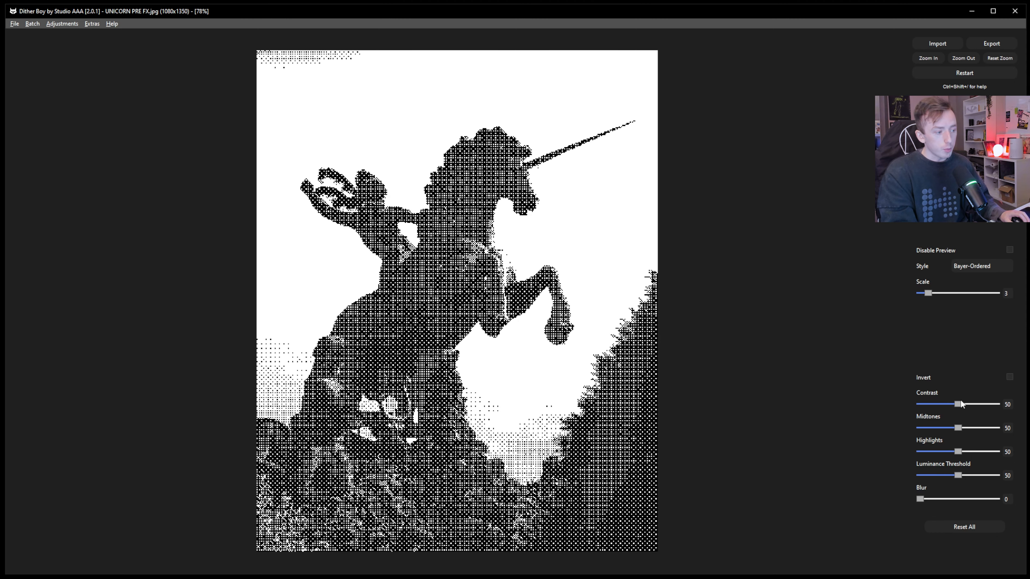
pyautogui.moveTo(958, 404); pyautogui.dragTo(923, 404)
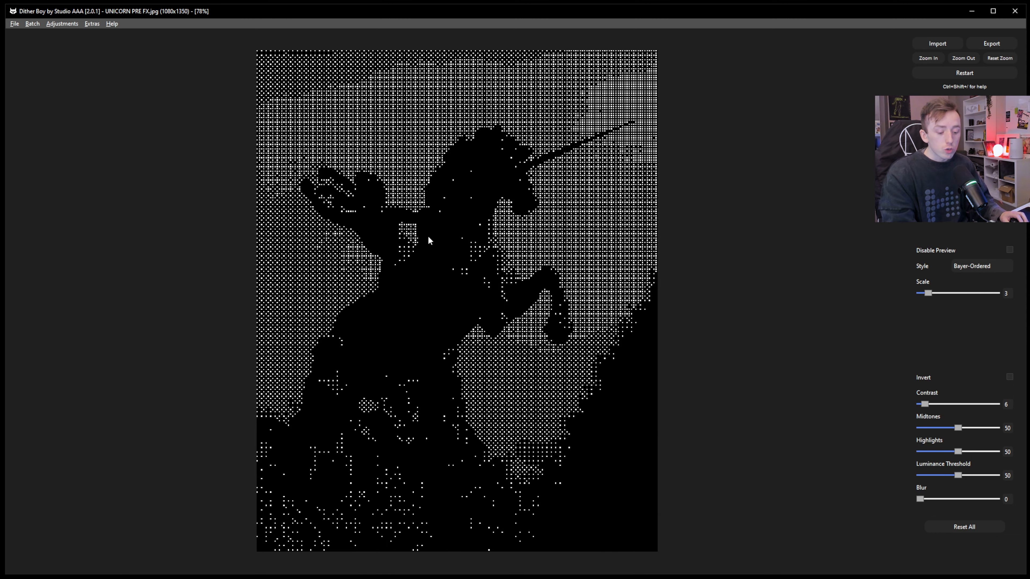
# Try Contrast 31 on a close-up of the unicorn's chest and raised leg, and set Contrast to 7 and Luminance Threshold to 56
pyautogui.scroll(10, 427, 236)
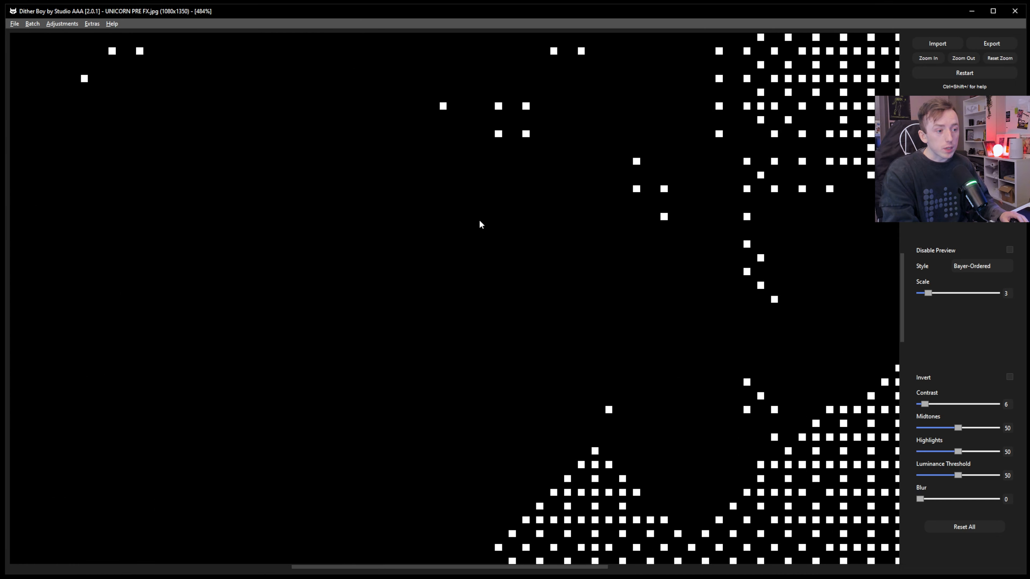
pyautogui.moveTo(656, 142); pyautogui.dragTo(340, 308)
pyautogui.moveTo(925, 404); pyautogui.dragTo(945, 403)
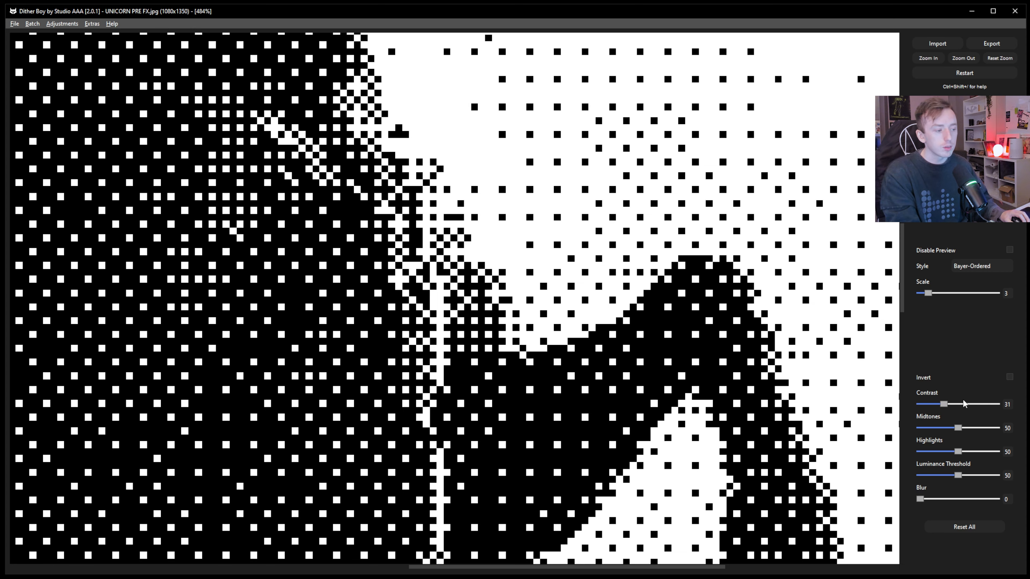
pyautogui.moveTo(944, 404); pyautogui.dragTo(925, 404)
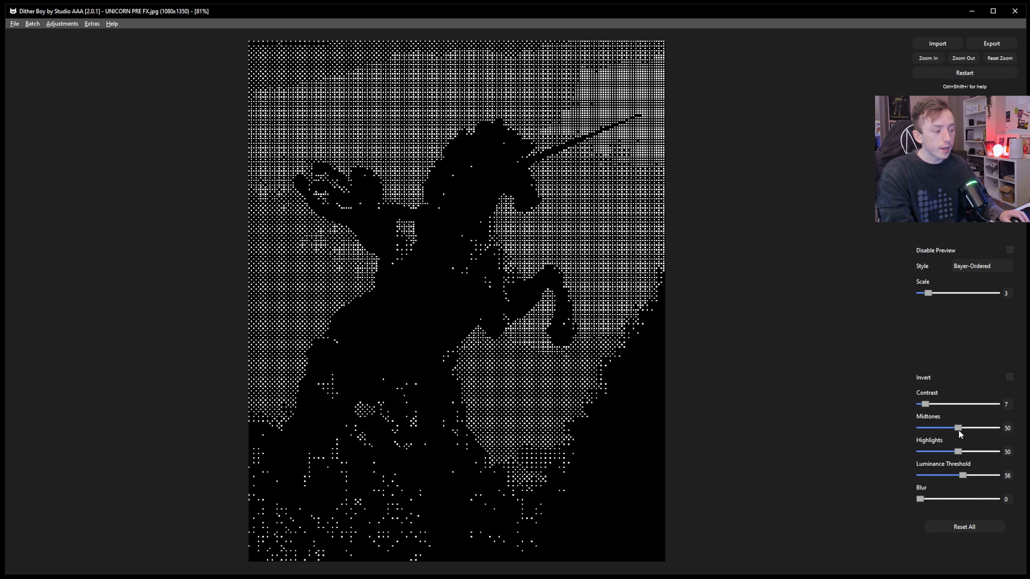
# Set Midtones to 0 and Highlights to 21, and inspect the resulting dot grid around the unicorn
pyautogui.moveTo(958, 429); pyautogui.dragTo(947, 428)
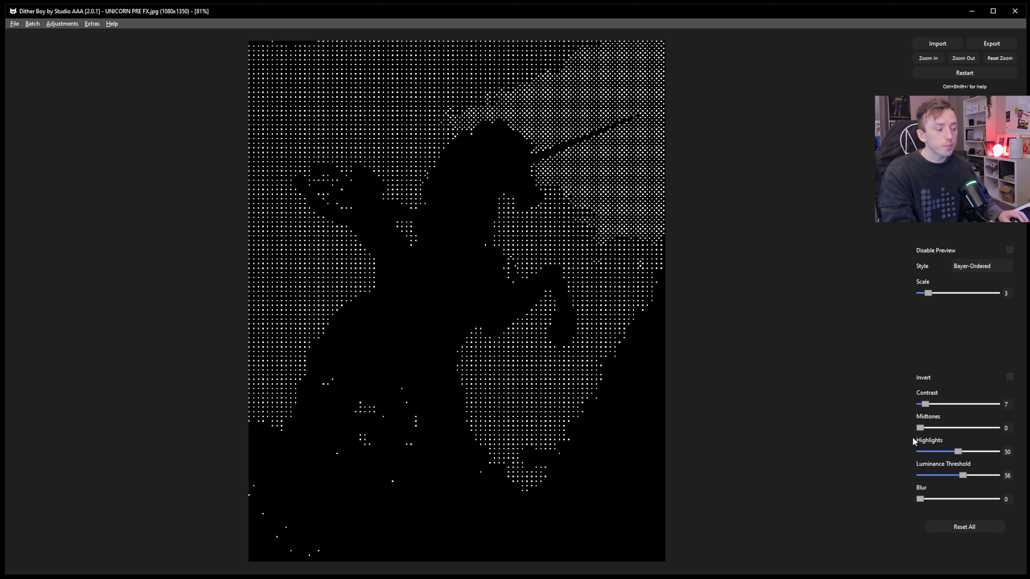
pyautogui.moveTo(923, 436); pyautogui.dragTo(944, 451)
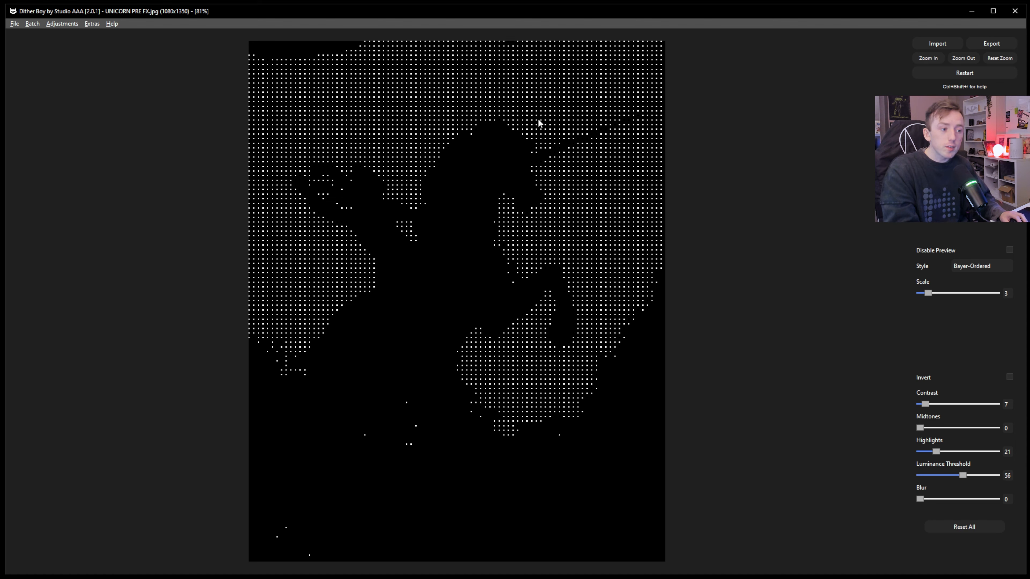
pyautogui.scroll(5, 398, 208)
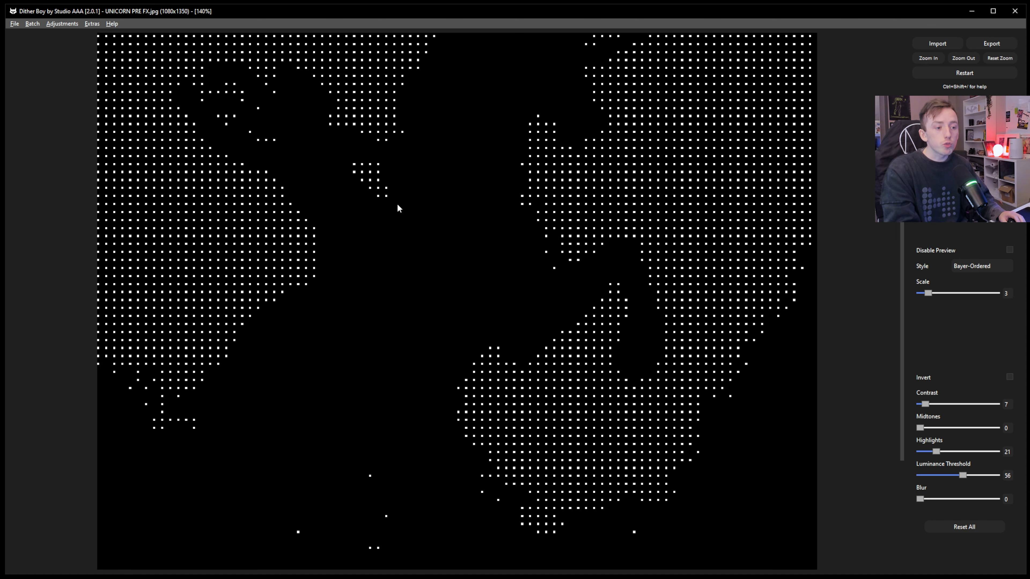
pyautogui.scroll(-7, 401, 206)
pyautogui.scroll(2, 407, 207)
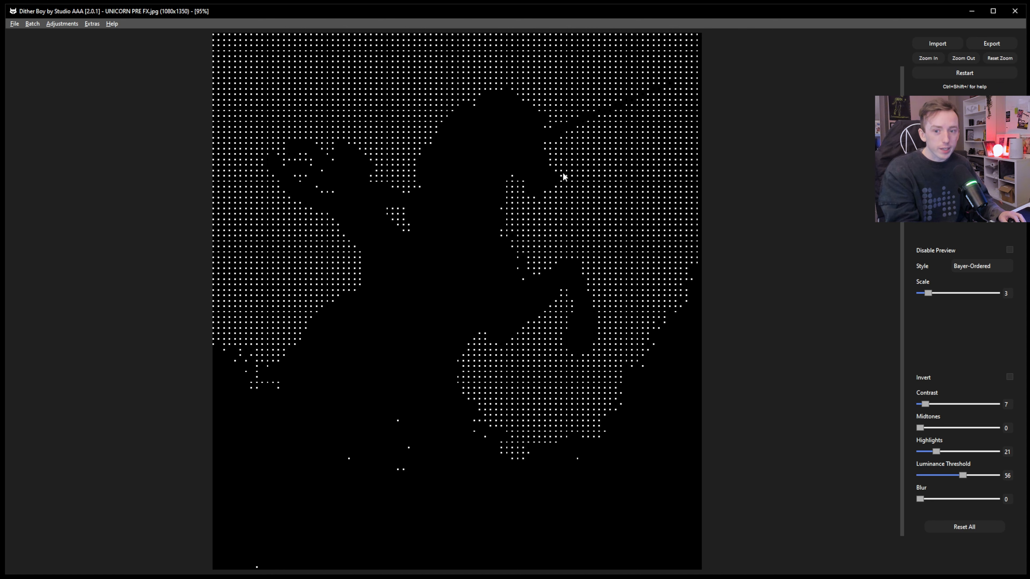
pyautogui.scroll(-2, 547, 179)
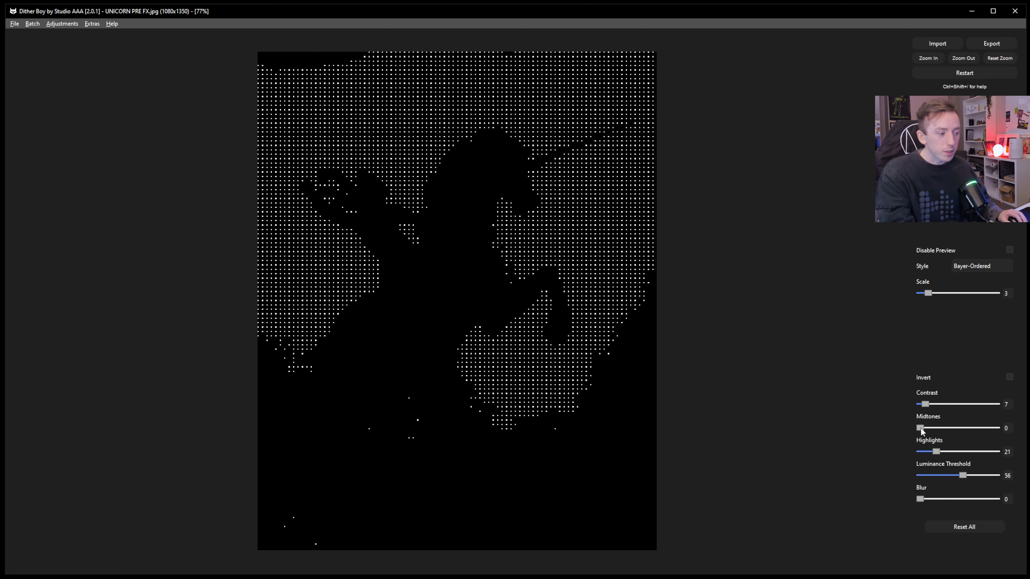
# Set Contrast to 6, Midtones to 19, Highlights to 99 and Luminance Threshold to 67, and inspect the unicorn's upper body closely
pyautogui.moveTo(920, 428)
pyautogui.mouseDown()
pyautogui.moveTo(948, 429)
pyautogui.moveTo(932, 429)
pyautogui.mouseUp()
pyautogui.moveTo(928, 404); pyautogui.dragTo(924, 404)
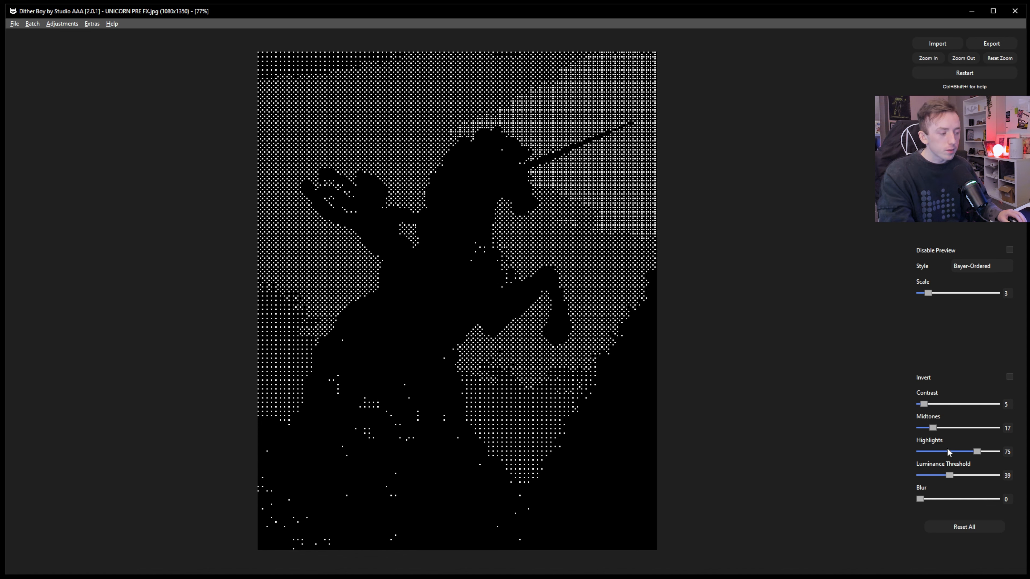
pyautogui.moveTo(922, 406); pyautogui.dragTo(923, 406)
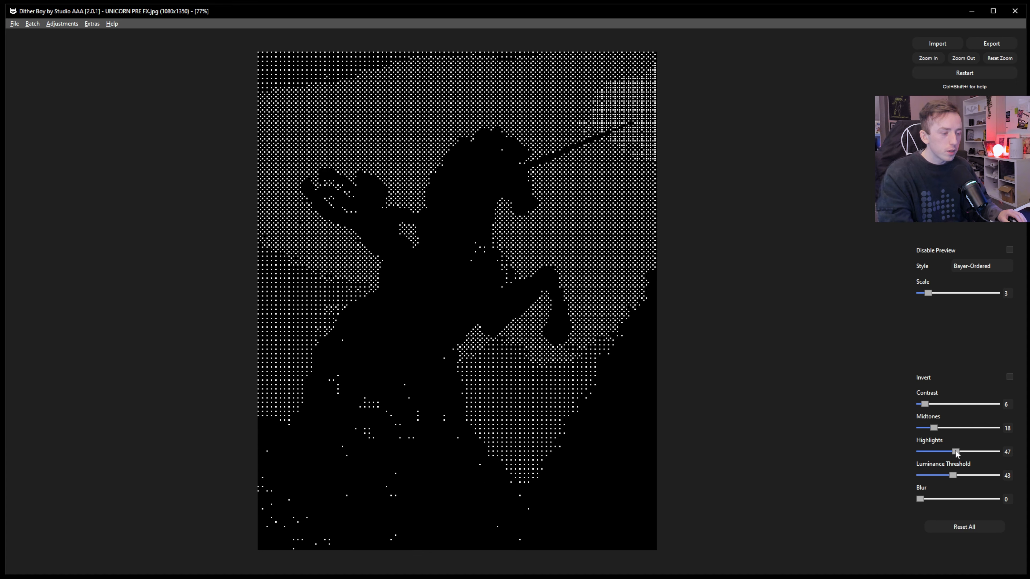
pyautogui.moveTo(955, 450); pyautogui.dragTo(959, 450)
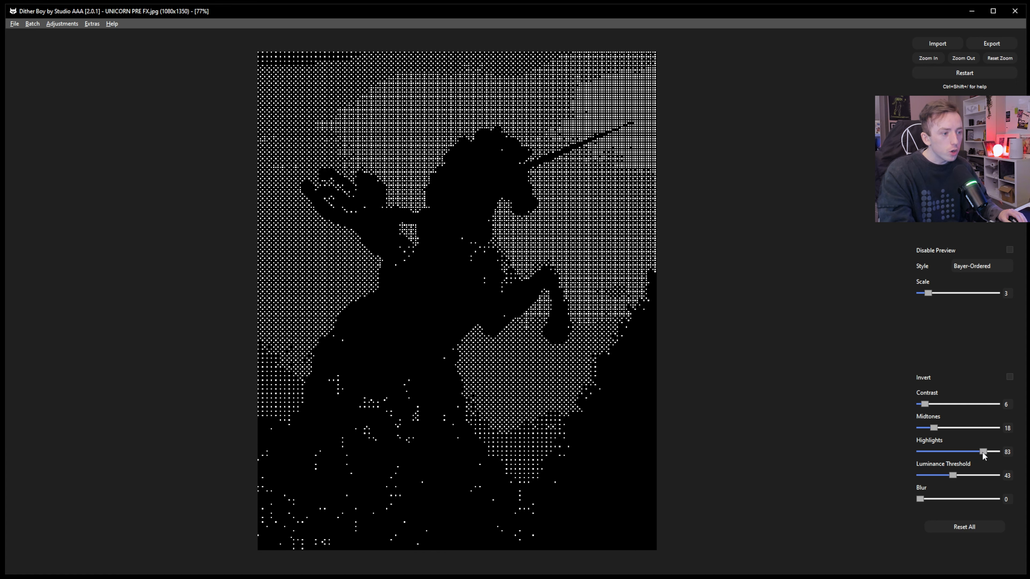
pyautogui.moveTo(975, 452); pyautogui.dragTo(971, 452)
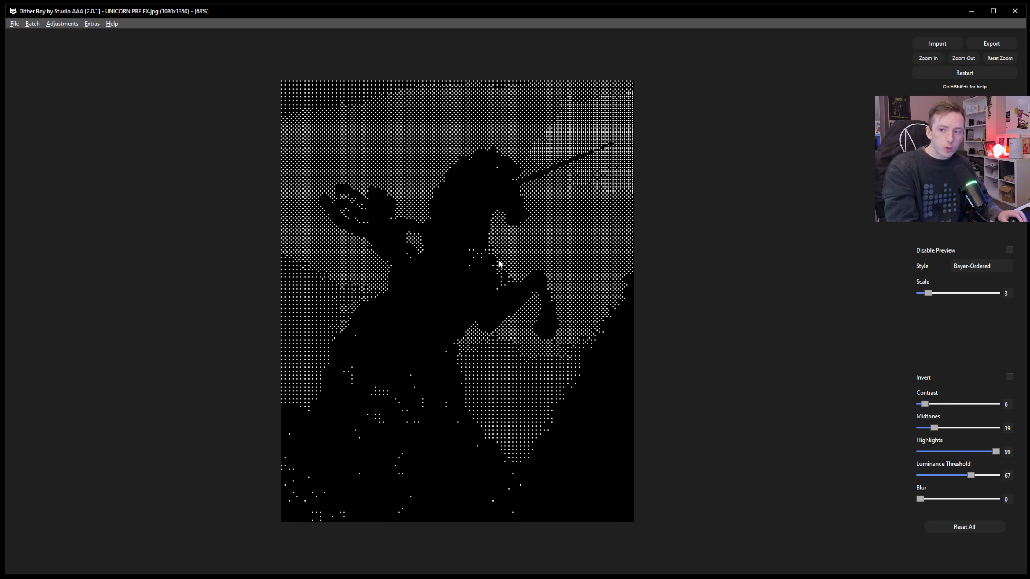
pyautogui.scroll(5, 508, 261)
pyautogui.moveTo(510, 259); pyautogui.dragTo(400, 418)
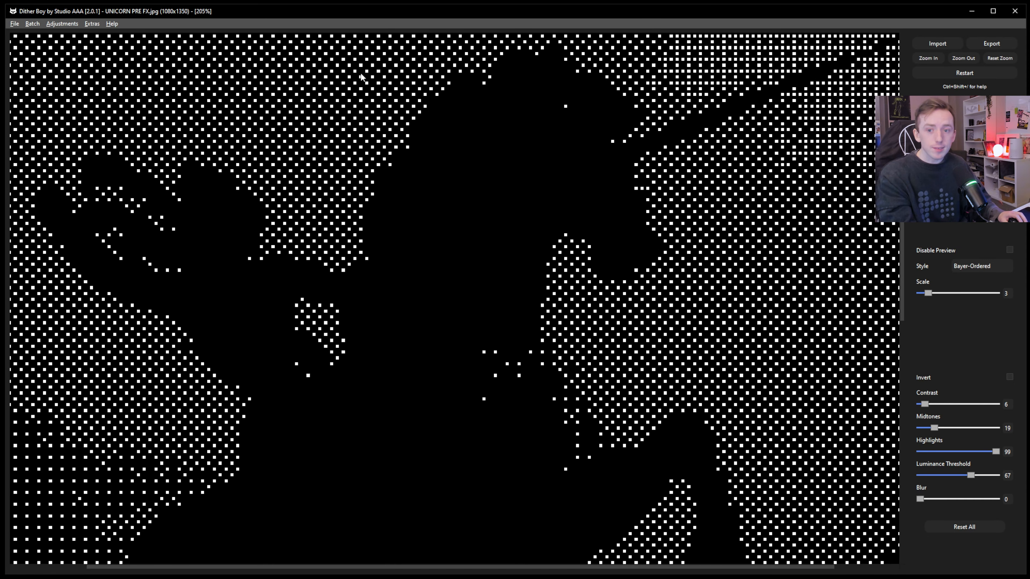
pyautogui.click(96, 24)
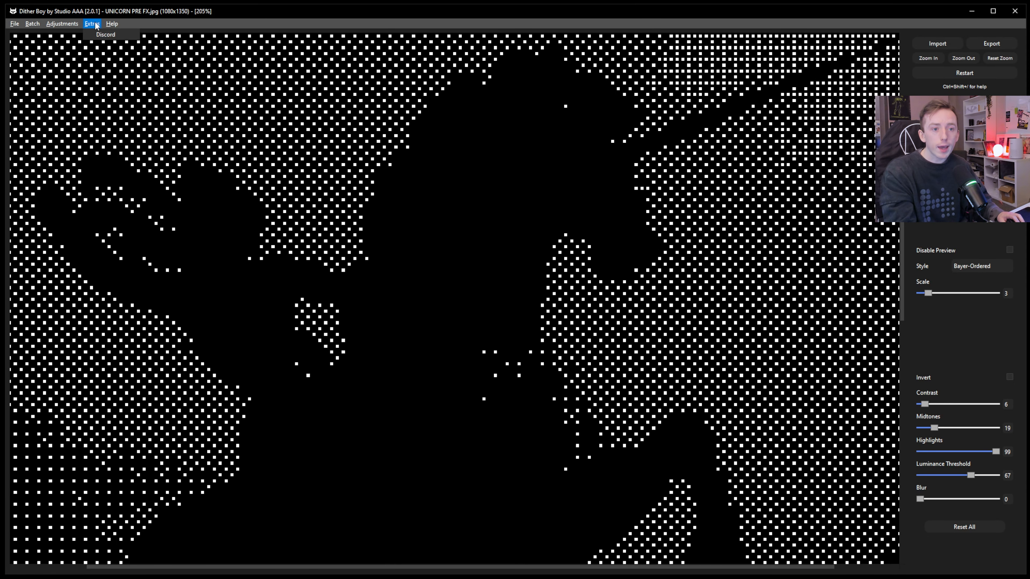
pyautogui.click(478, 106)
pyautogui.click(16, 25)
pyautogui.moveTo(40, 47)
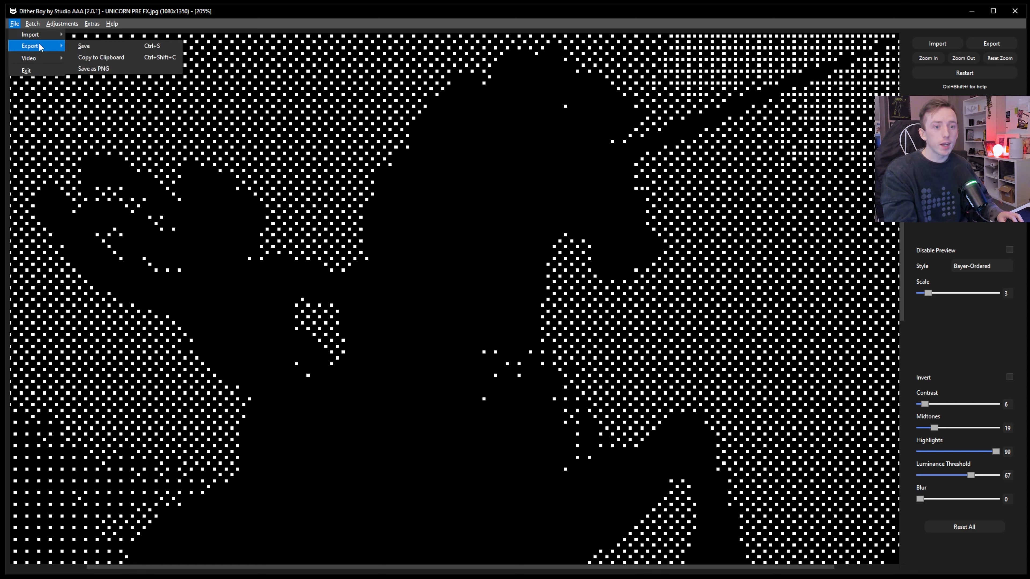
# Save the adjustments as a .yaml preset, post the file in Studio AAA's previews channel in Discord, and return to Dither Boy
pyautogui.click(62, 24)
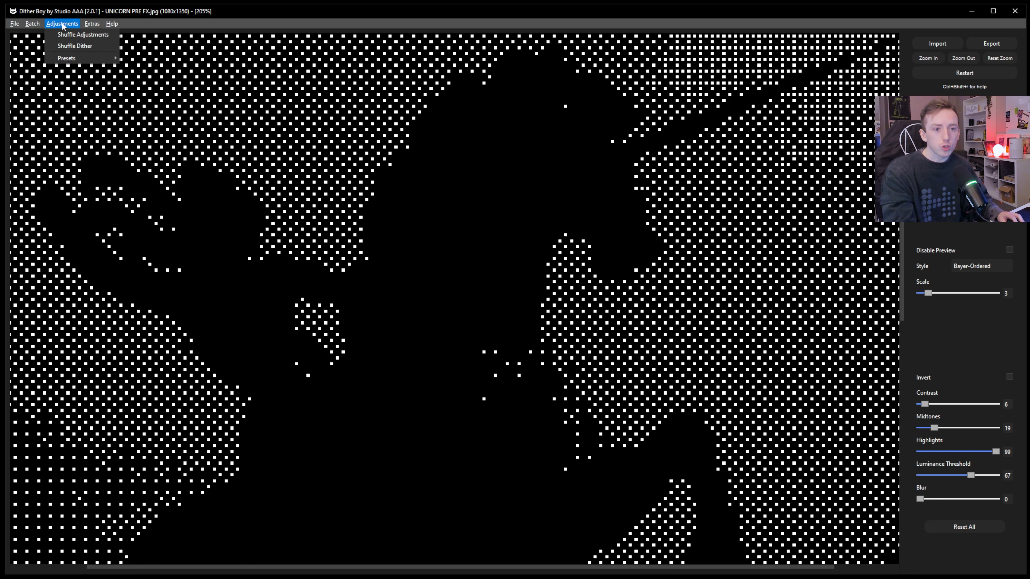
pyautogui.moveTo(71, 53)
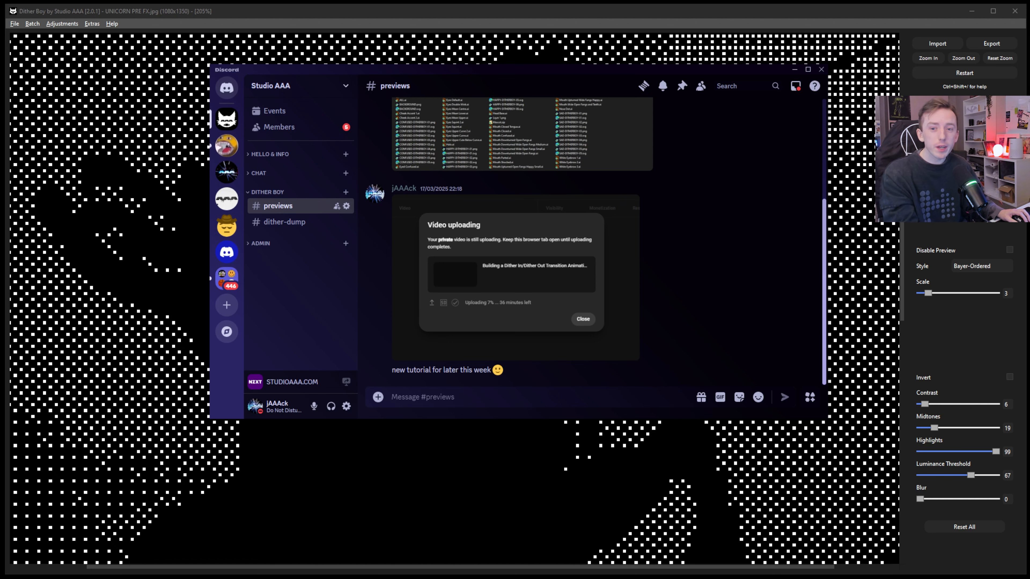
pyautogui.moveTo(592, 260); pyautogui.dragTo(523, 270)
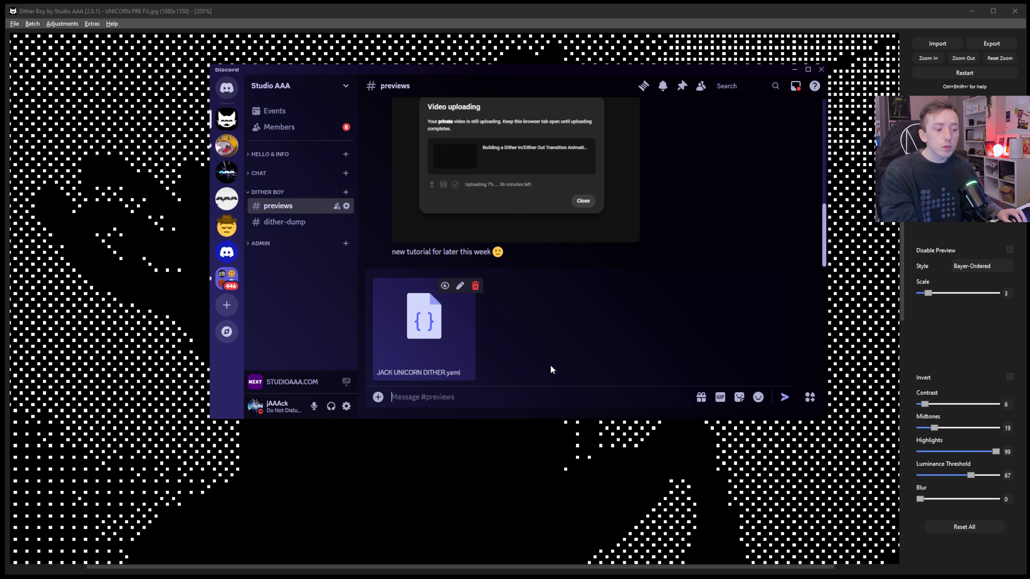
pyautogui.click(784, 396)
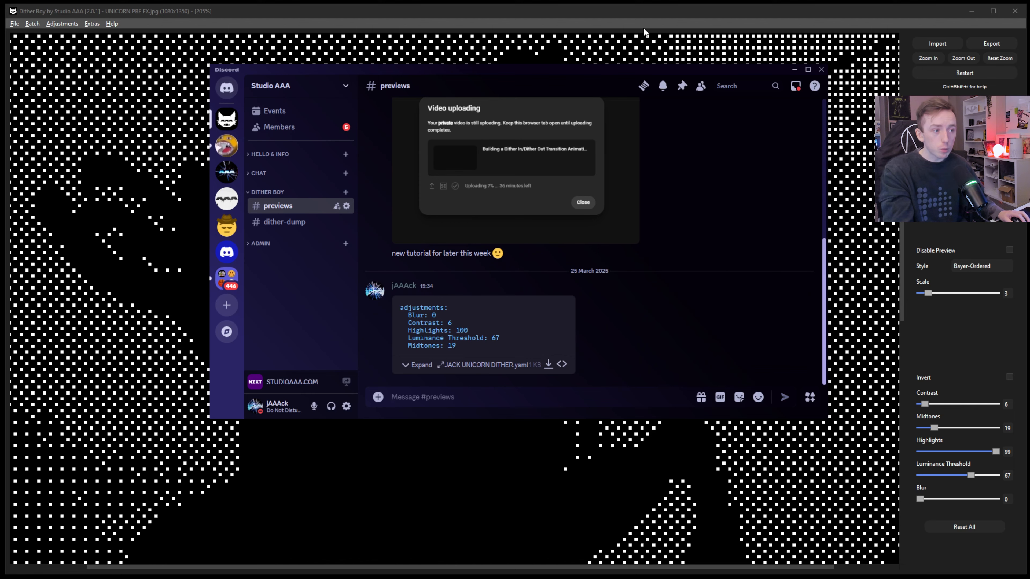
pyautogui.click(795, 69)
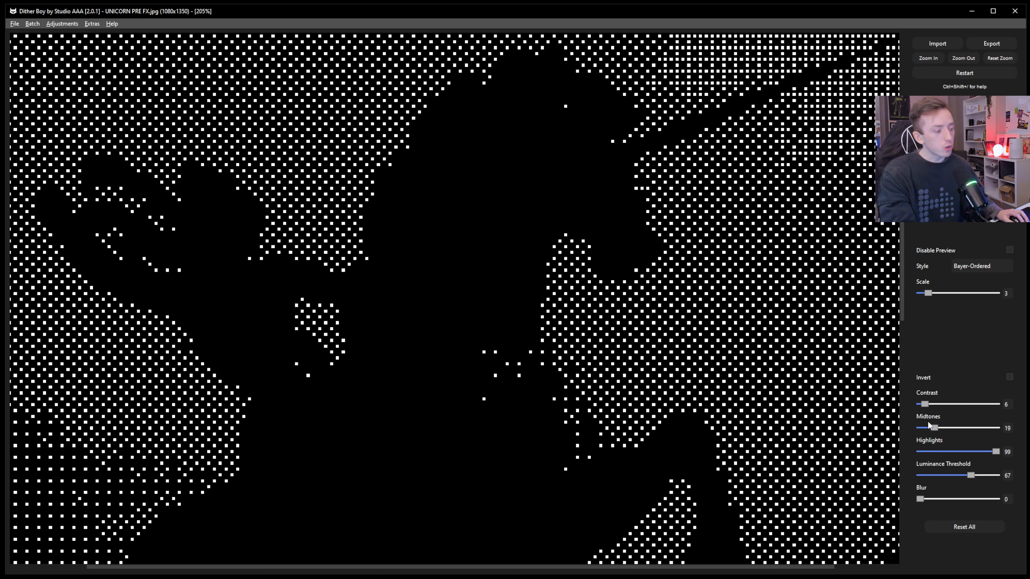
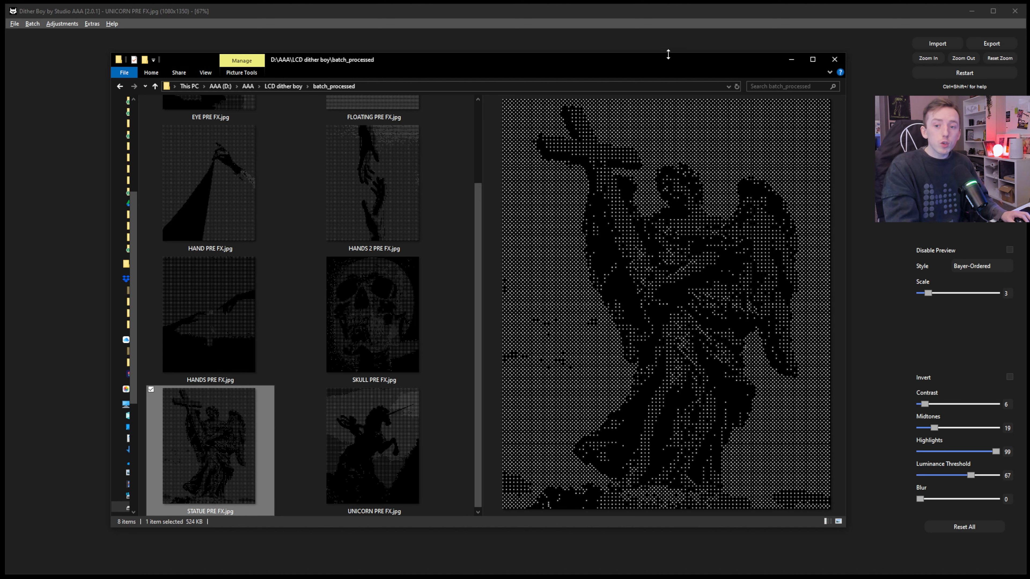
# Browse the dithered images in the batch_processed folder and preview EYE PRE FX.jpg and HAND PRE FX.jpg
pyautogui.scroll(3, 413, 250)
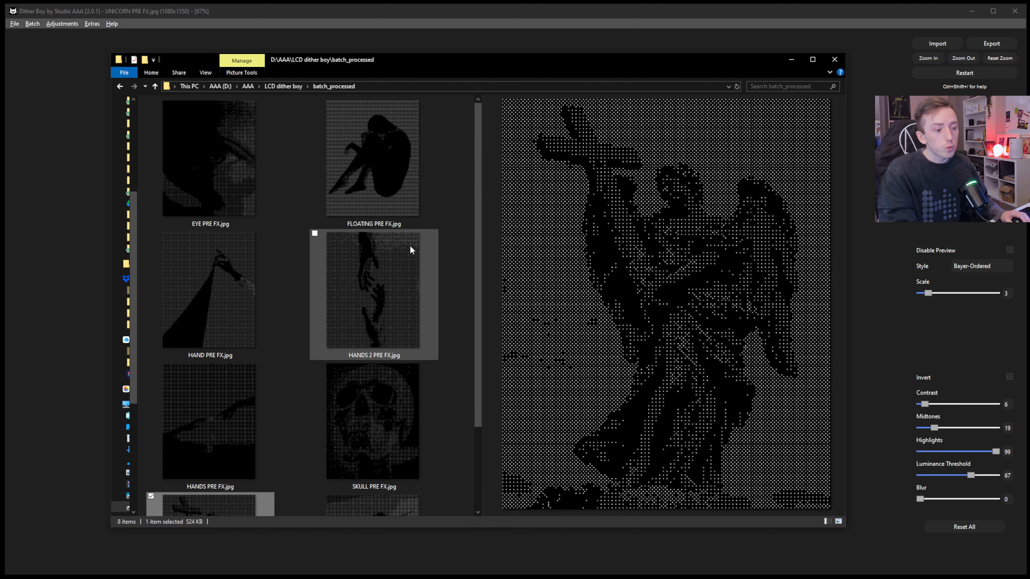
pyautogui.press('Home')
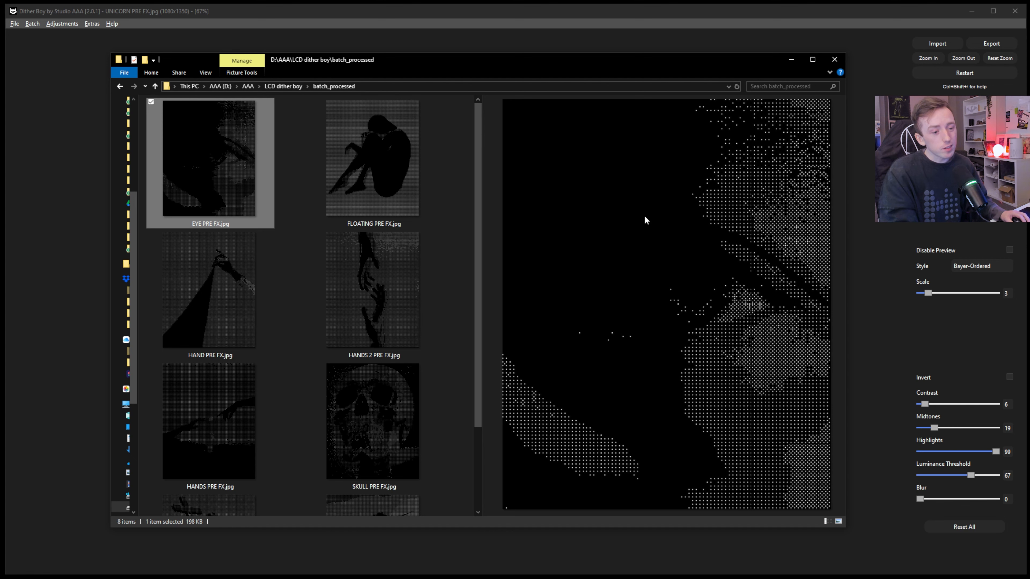
pyautogui.click(248, 287)
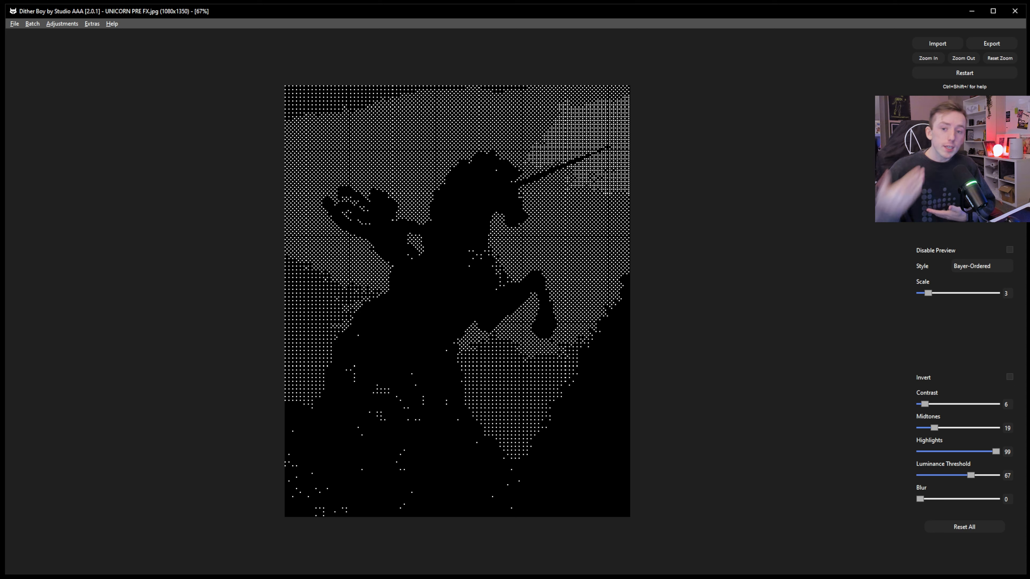
# In the batch_processed folder, select the skull, unicorn, statue, floating and HANDS 2 dithered images together
pyautogui.hotkey('alt', 'Tab')
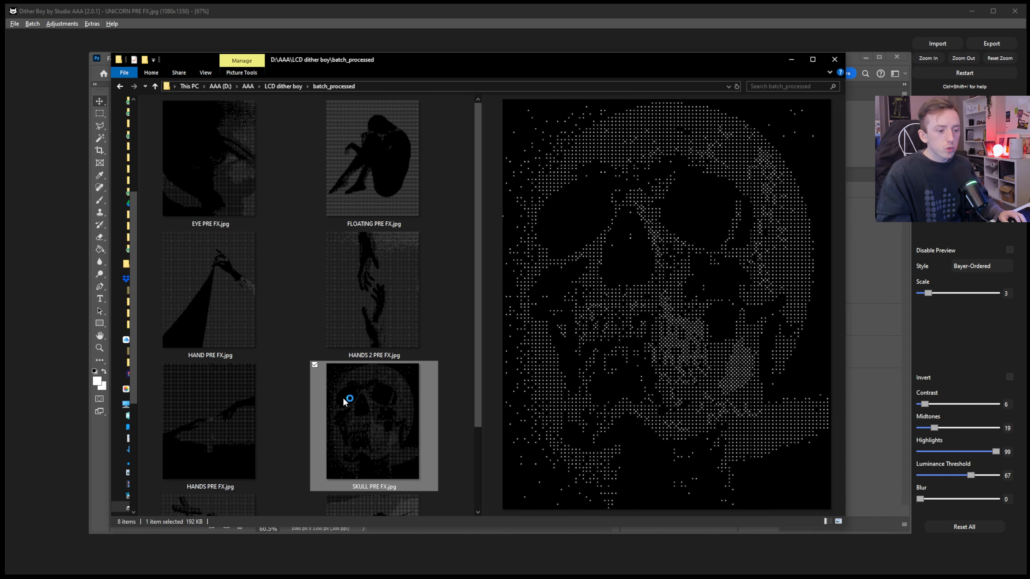
pyautogui.scroll(-2, 323, 359)
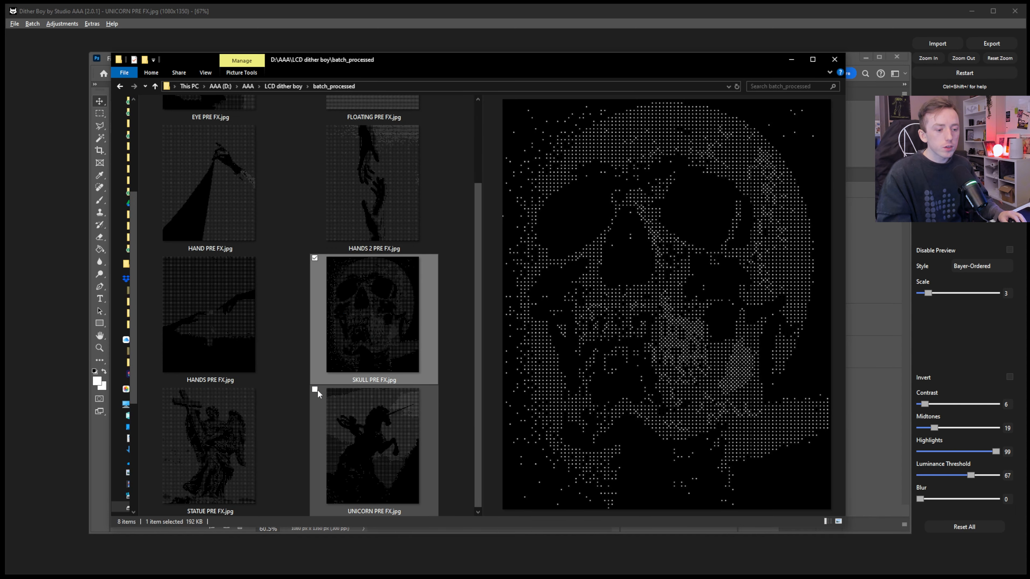
pyautogui.click(315, 389)
pyautogui.click(151, 389)
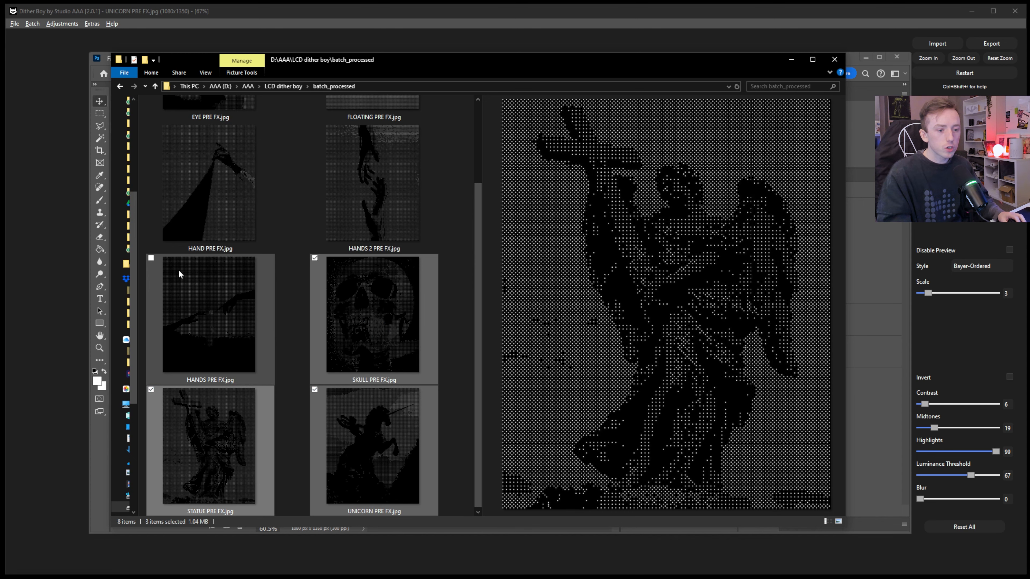
pyautogui.scroll(2, 323, 113)
pyautogui.click(314, 102)
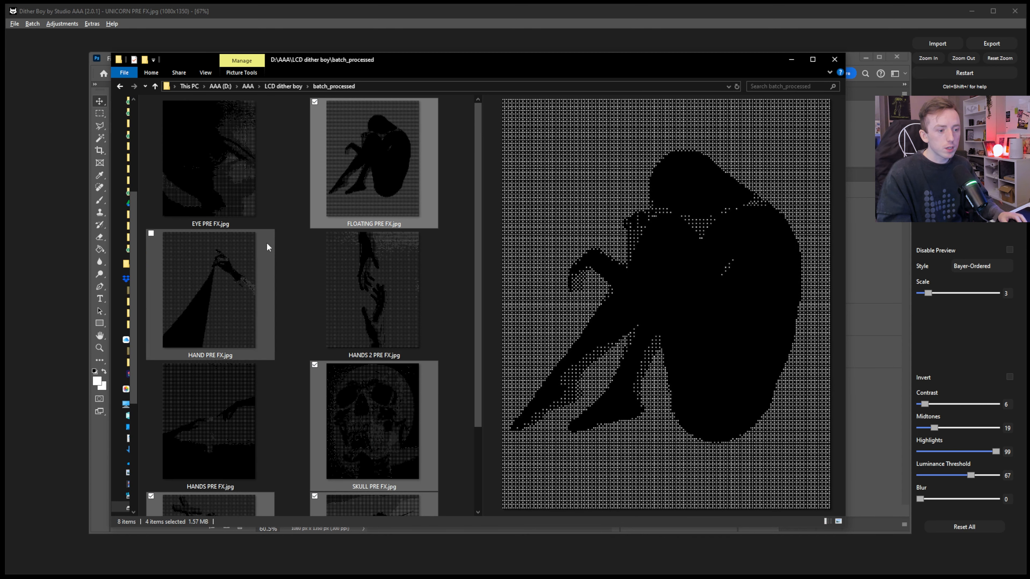
pyautogui.click(314, 233)
# Place the five selected images as smart objects in the black 1080 x 1350 px Photoshop document and select all their layers
pyautogui.moveTo(515, 60); pyautogui.dragTo(1029, 62)
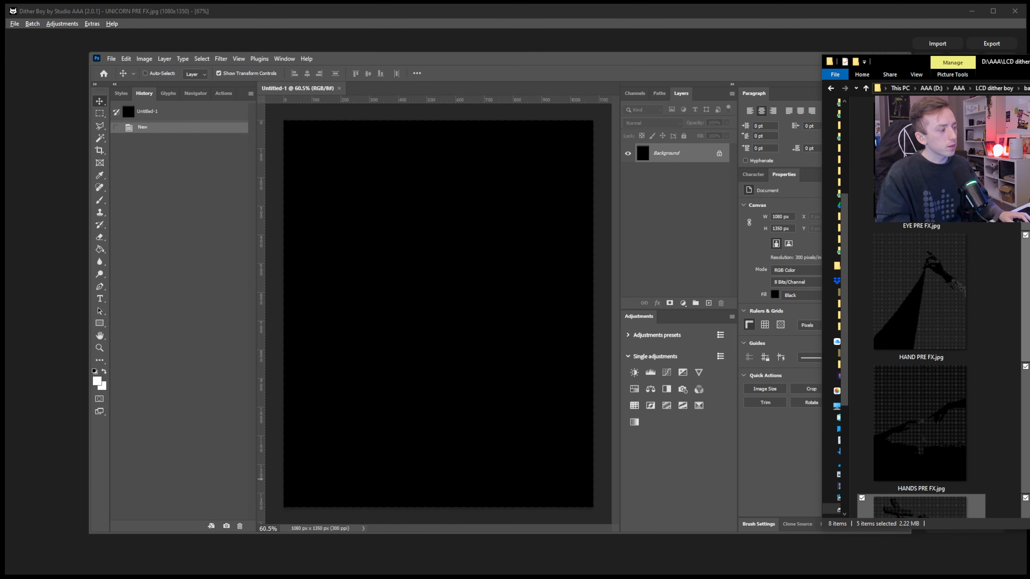
pyautogui.moveTo(1027, 292); pyautogui.dragTo(374, 249)
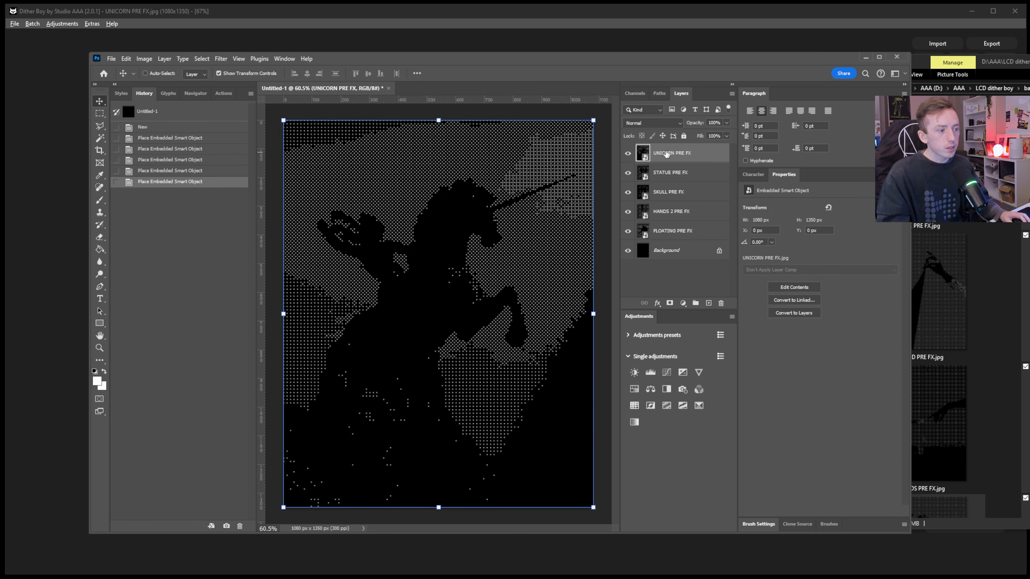
pyautogui.keyDown('shift'); pyautogui.click(681, 236); pyautogui.keyUp('shift')
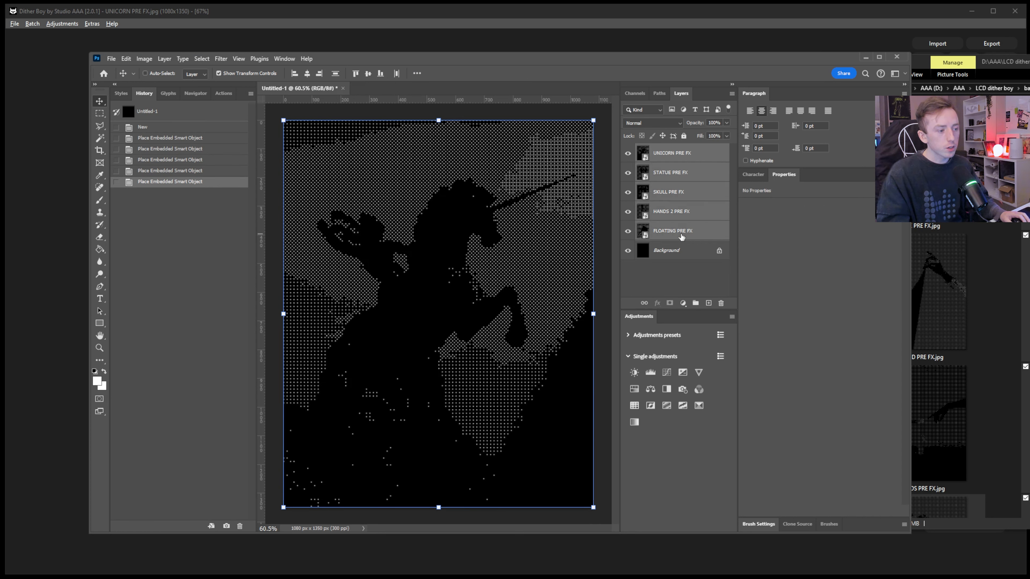
# Combine the five selected image layers into one smart object and apply a Gaussian Blur with a 6.8-pixel radius
pyautogui.rightClick(681, 235)
pyautogui.click(726, 342)
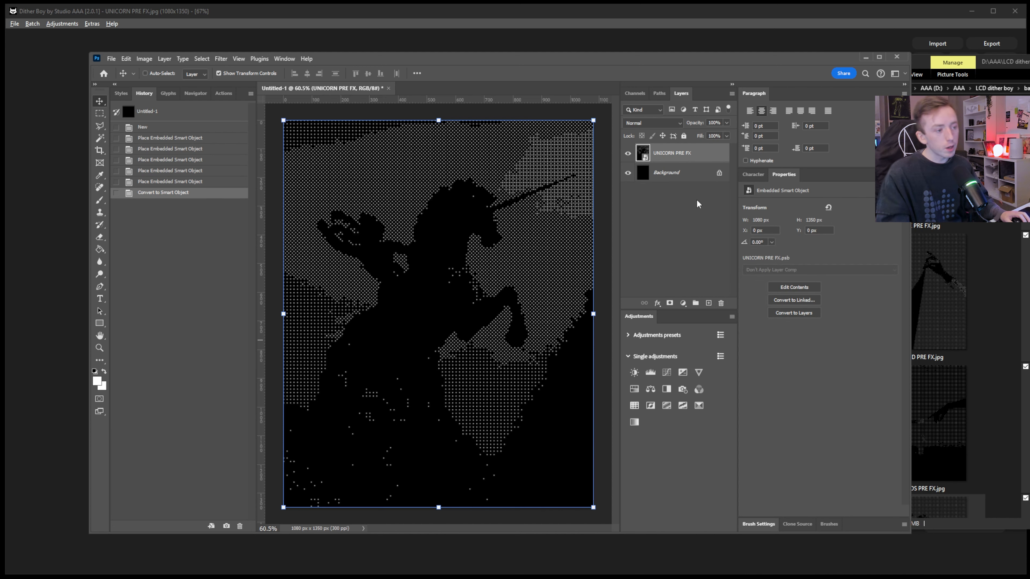
pyautogui.click(217, 59)
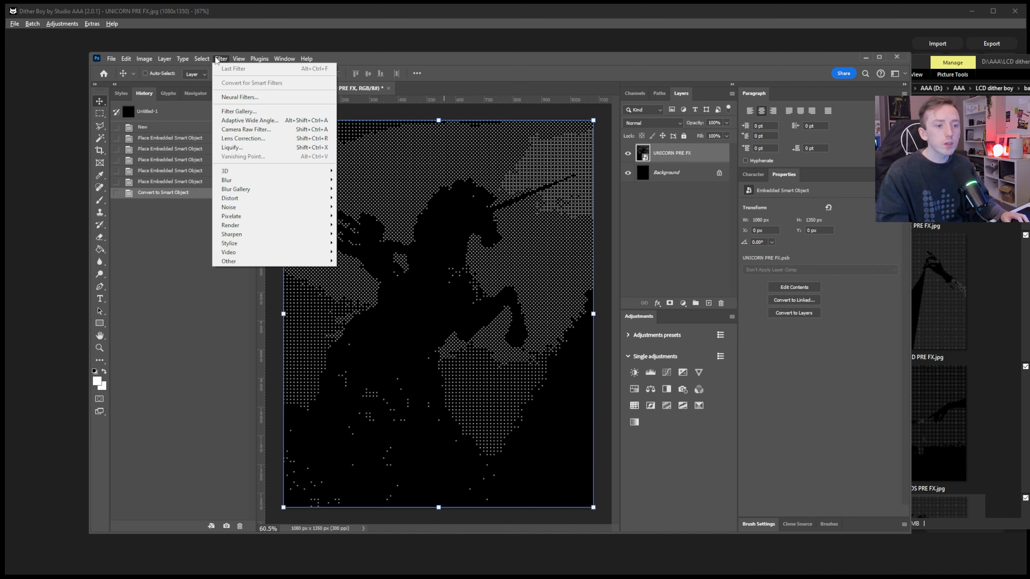
pyautogui.moveTo(243, 180)
pyautogui.click(357, 215)
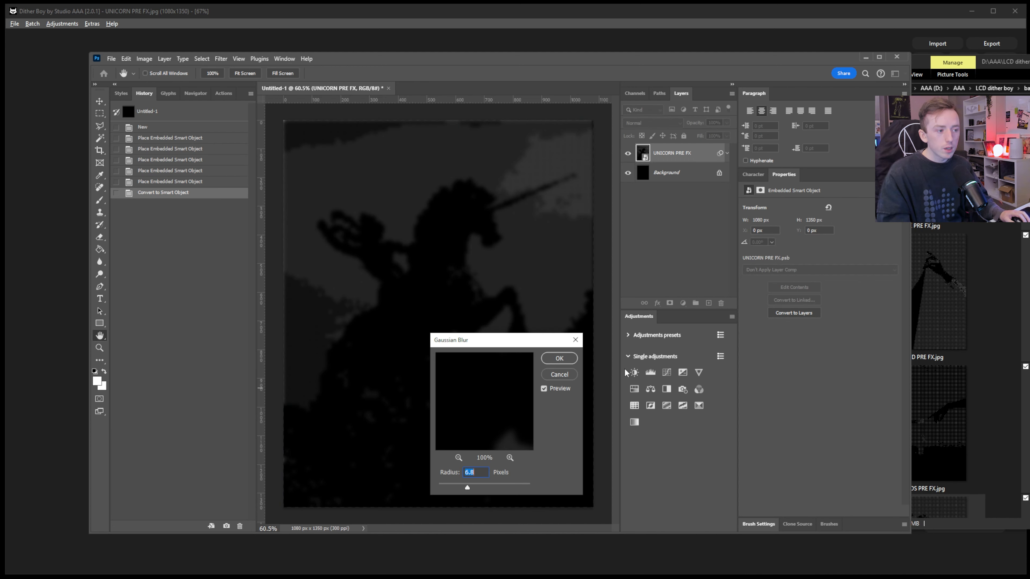
pyautogui.click(559, 358)
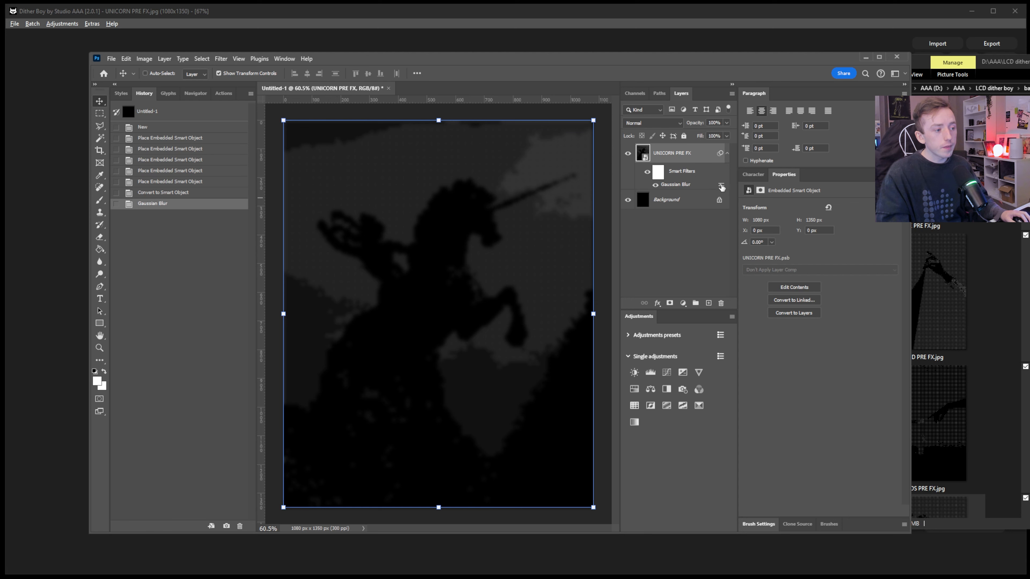
# Enlarge the Photoshop window to fill the screen and set the Gaussian Blur smart filter's blending mode to Screen
pyautogui.moveTo(481, 62); pyautogui.dragTo(395, 13)
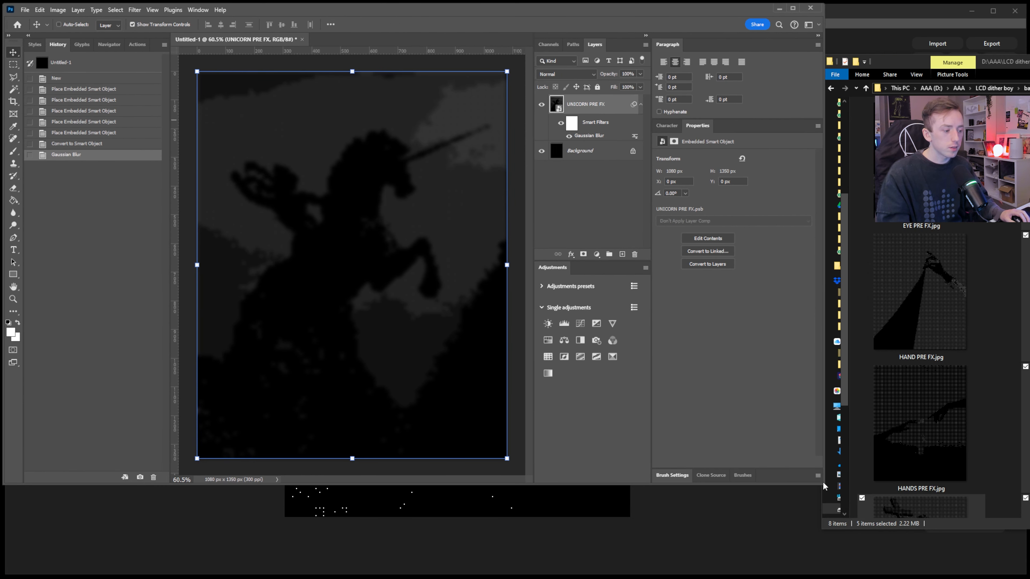
pyautogui.moveTo(824, 485); pyautogui.dragTo(1026, 576)
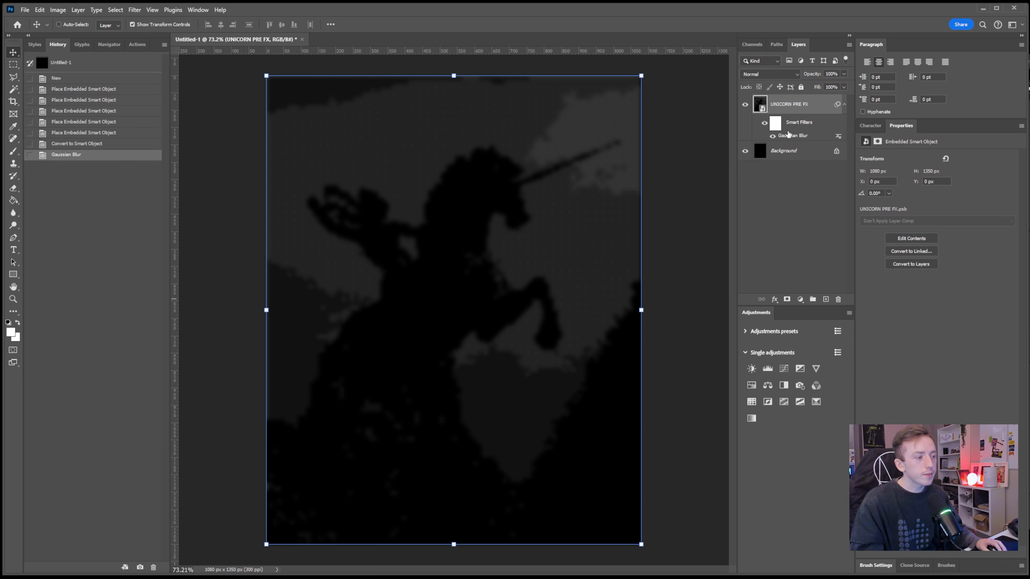
pyautogui.doubleClick(838, 137)
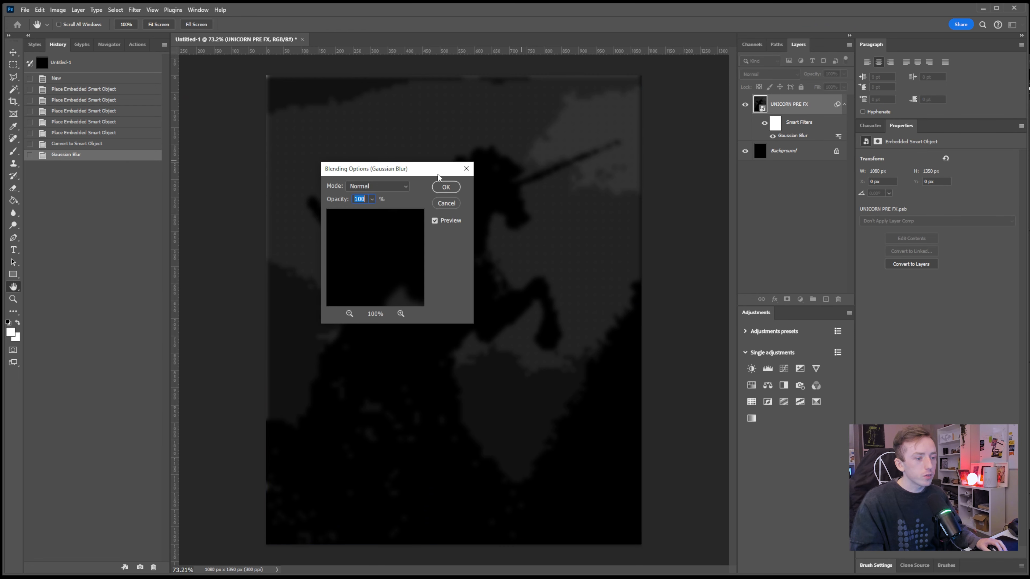
pyautogui.click(370, 188)
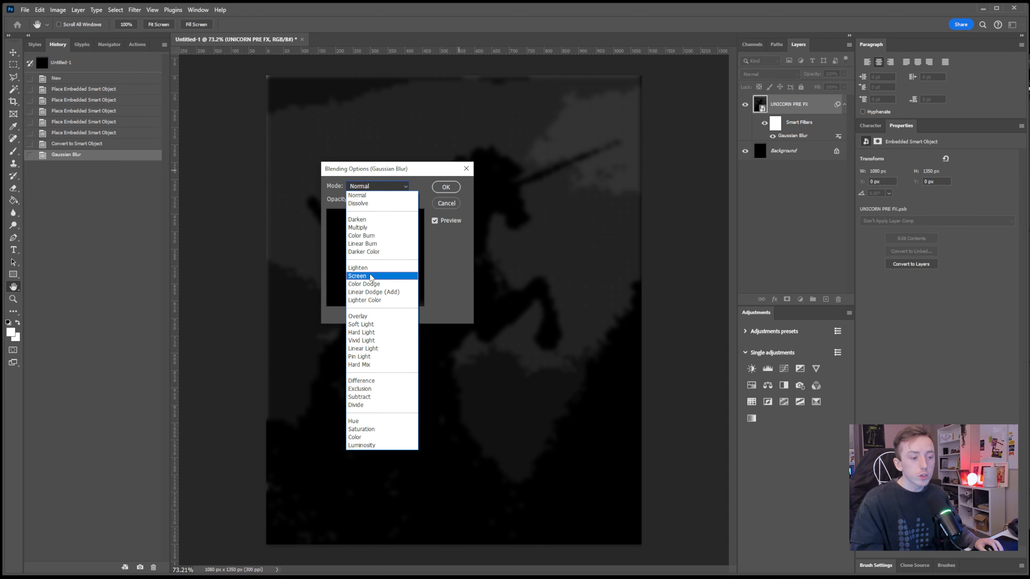
pyautogui.click(357, 276)
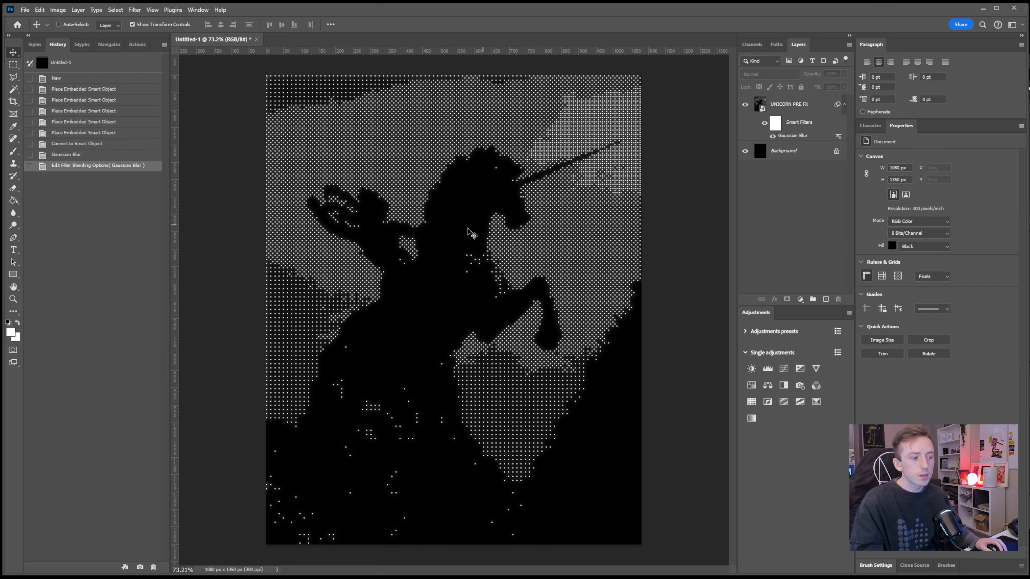
pyautogui.click(445, 188)
# Inspect the glowing dots up close and set the Gaussian Blur smart filter's radius to 2.3 pixels
pyautogui.press('v')
pyautogui.scroll(8, 495, 240)
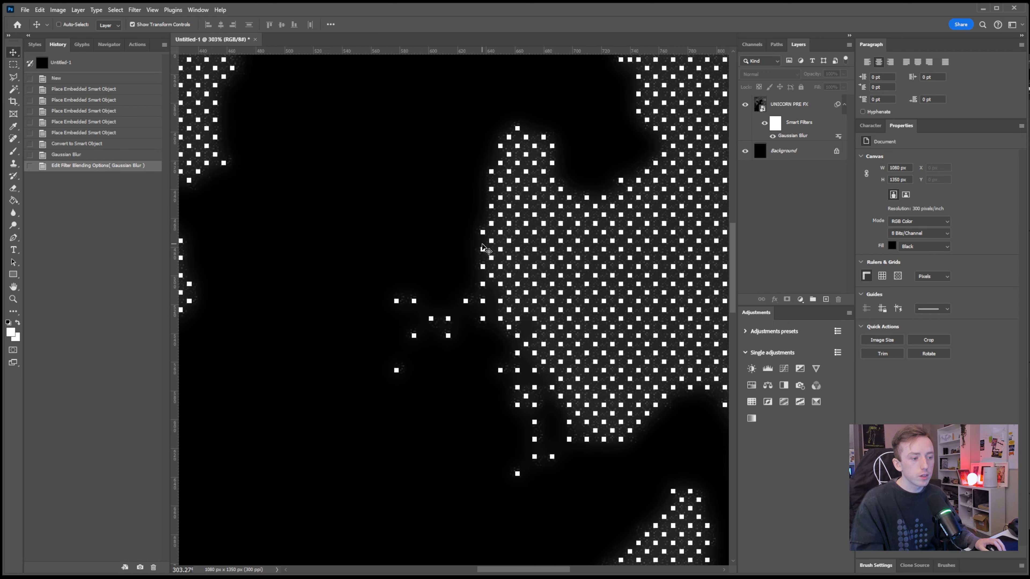
pyautogui.scroll(-6, 485, 247)
pyautogui.moveTo(548, 253)
pyautogui.mouseDown()
pyautogui.moveTo(607, 258)
pyautogui.moveTo(537, 259)
pyautogui.moveTo(552, 258)
pyautogui.mouseUp()
pyautogui.scroll(-3, 521, 256)
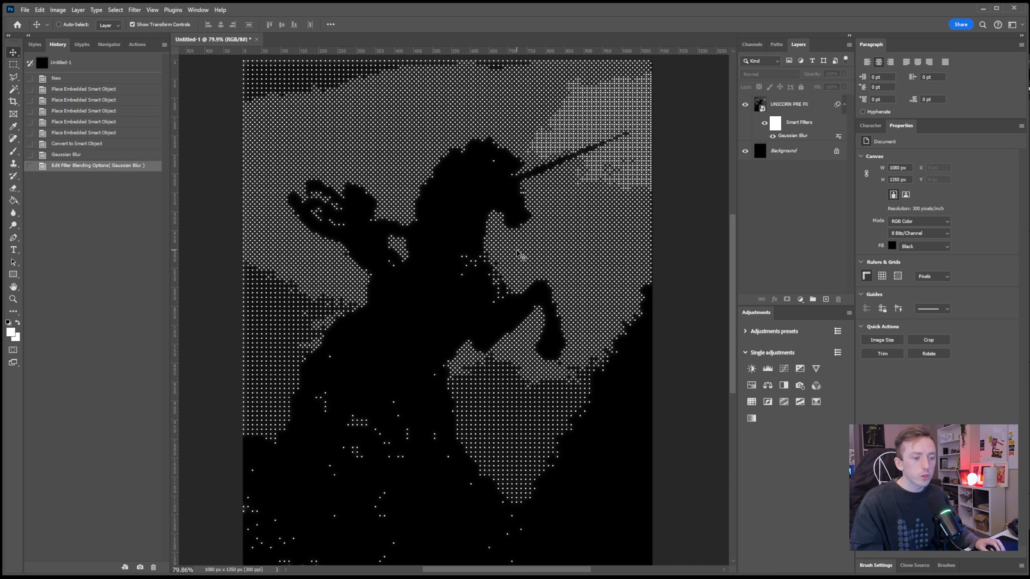
pyautogui.doubleClick(792, 136)
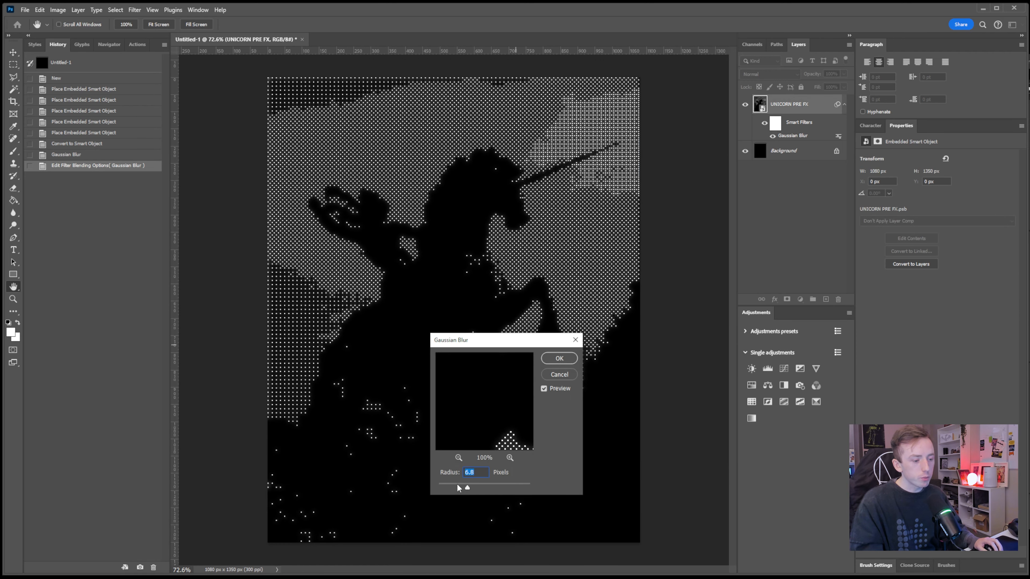
pyautogui.moveTo(456, 484); pyautogui.dragTo(454, 483)
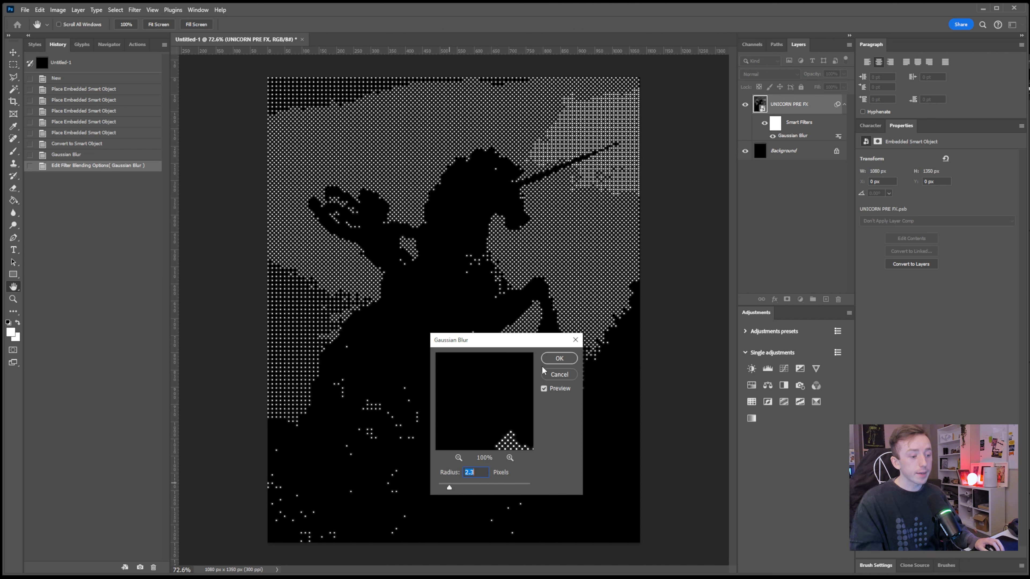
pyautogui.click(562, 362)
# Add a colorized Hue/Saturation adjustment layer above the smart object with hue 199 and saturation 100
pyautogui.click(751, 385)
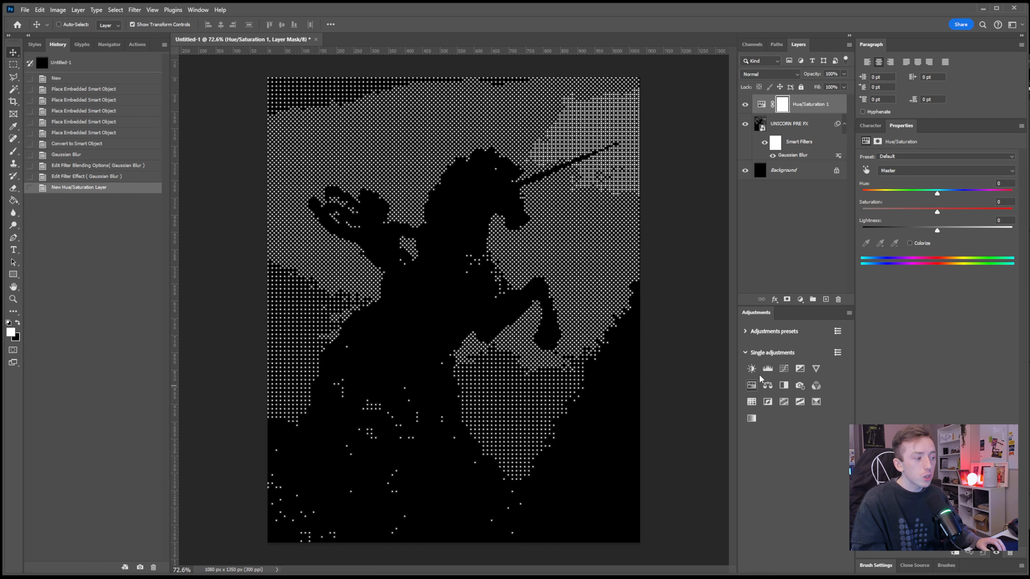
pyautogui.click(910, 243)
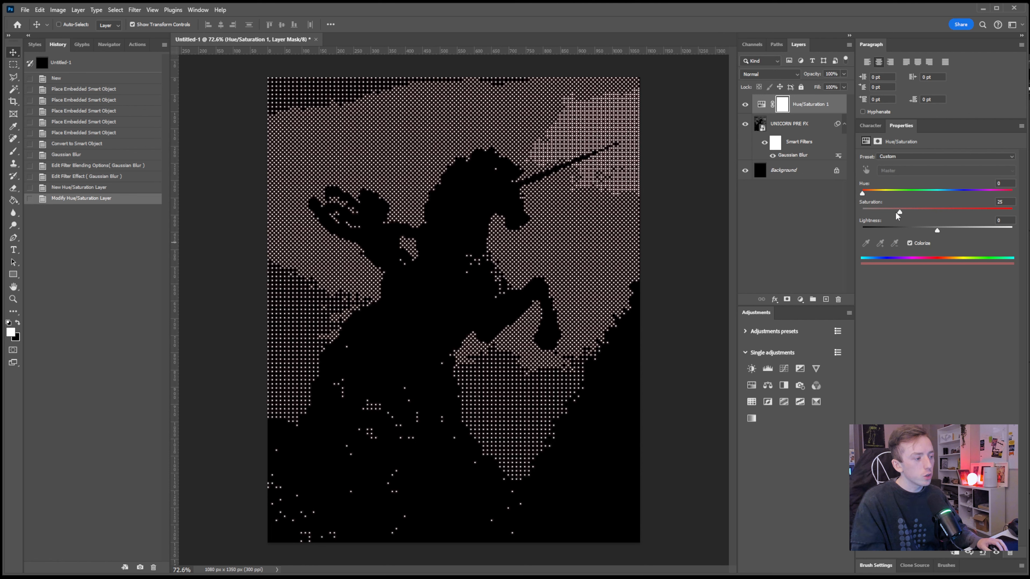
pyautogui.moveTo(896, 213); pyautogui.dragTo(1012, 212)
pyautogui.moveTo(863, 194); pyautogui.dragTo(946, 198)
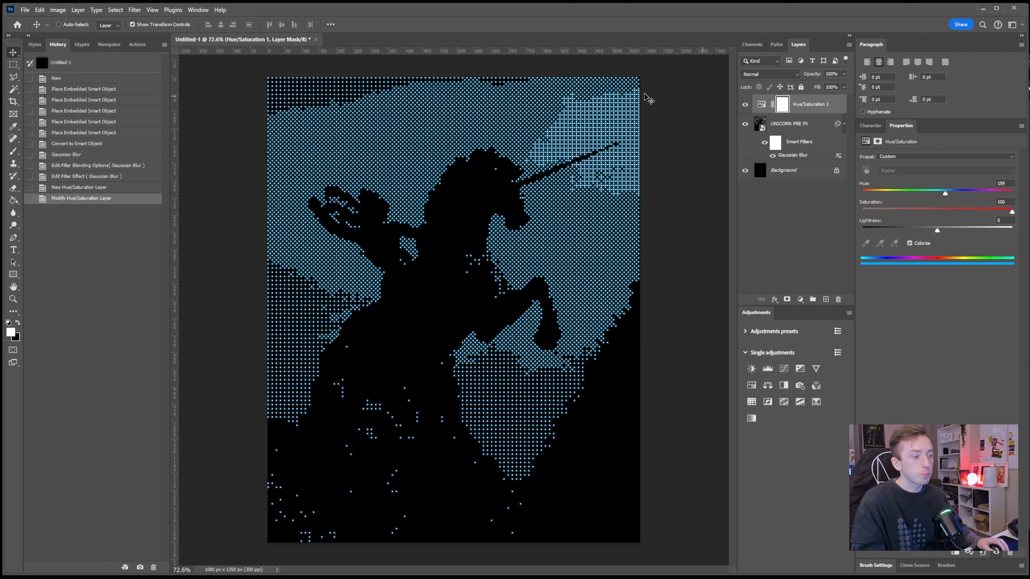
# Apply a Radial Blur to the smart object using the Zoom method, amount 60, Good quality and a blur centre slightly up and right
pyautogui.click(788, 124)
pyautogui.click(135, 10)
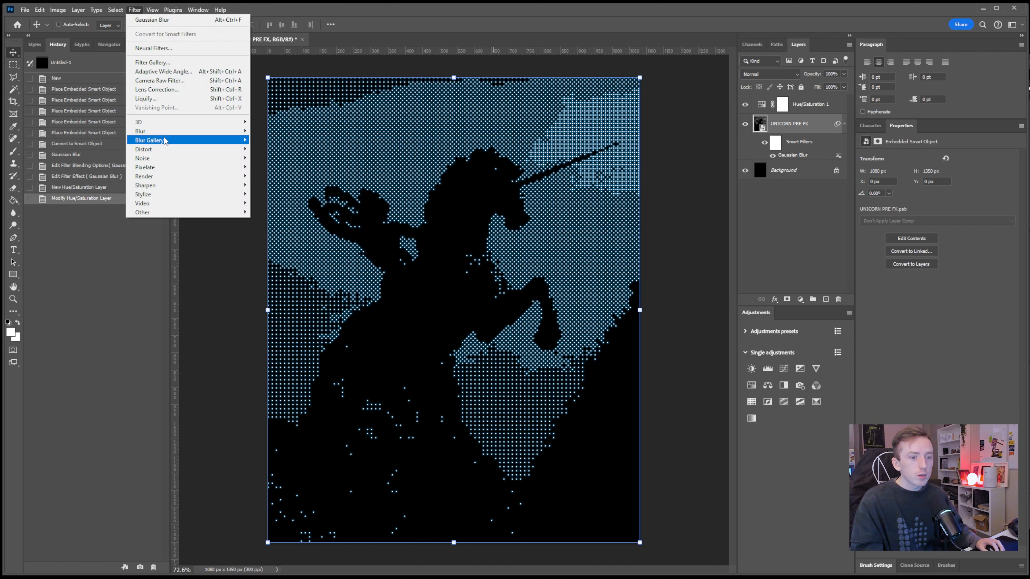
pyautogui.moveTo(165, 139)
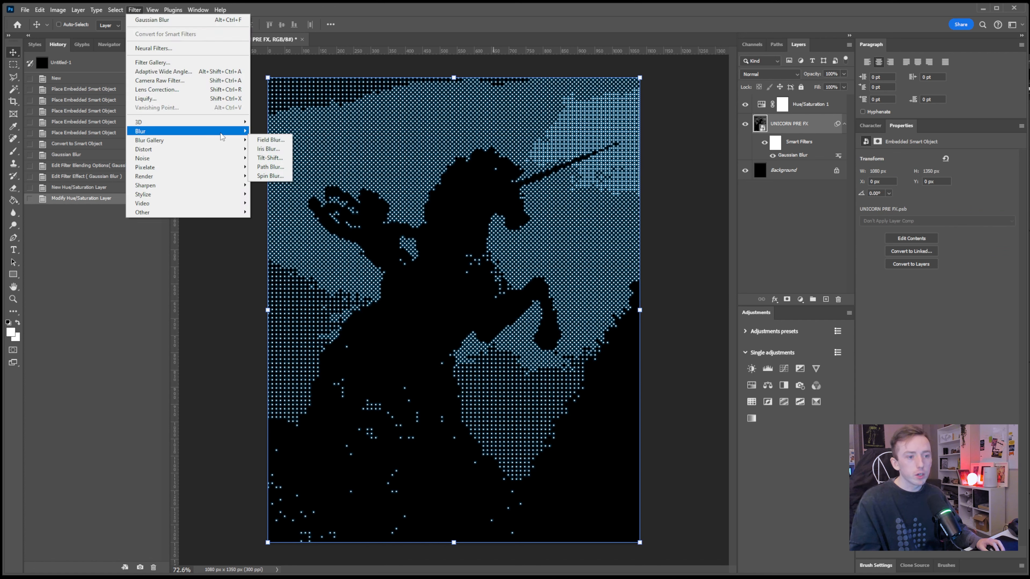
pyautogui.moveTo(228, 135)
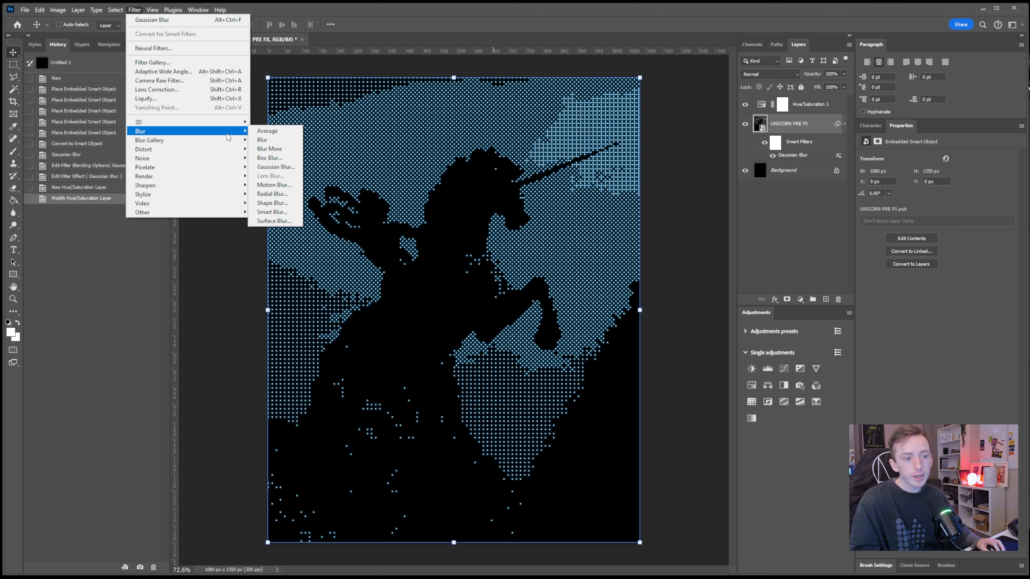
pyautogui.click(272, 193)
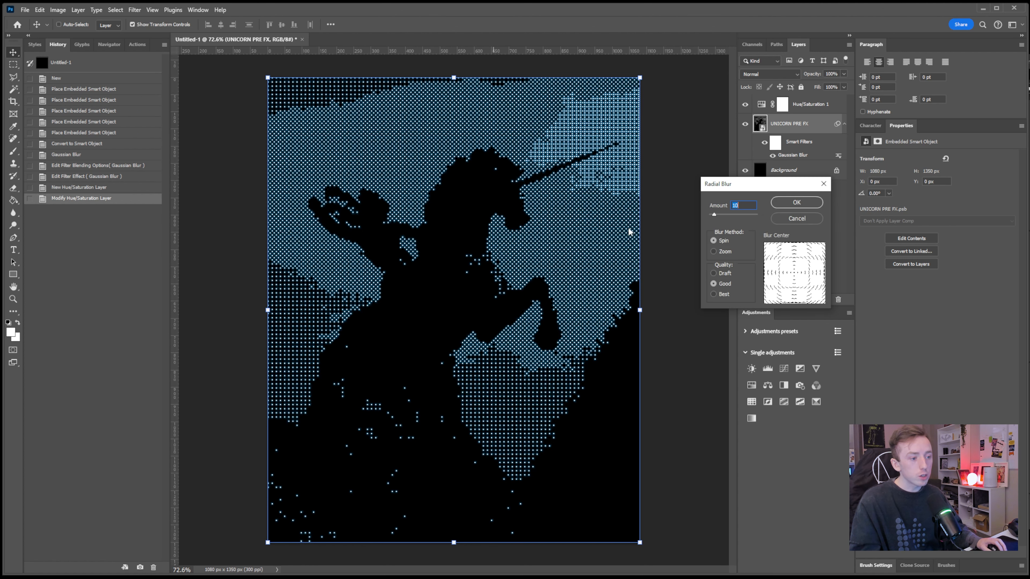
pyautogui.click(714, 251)
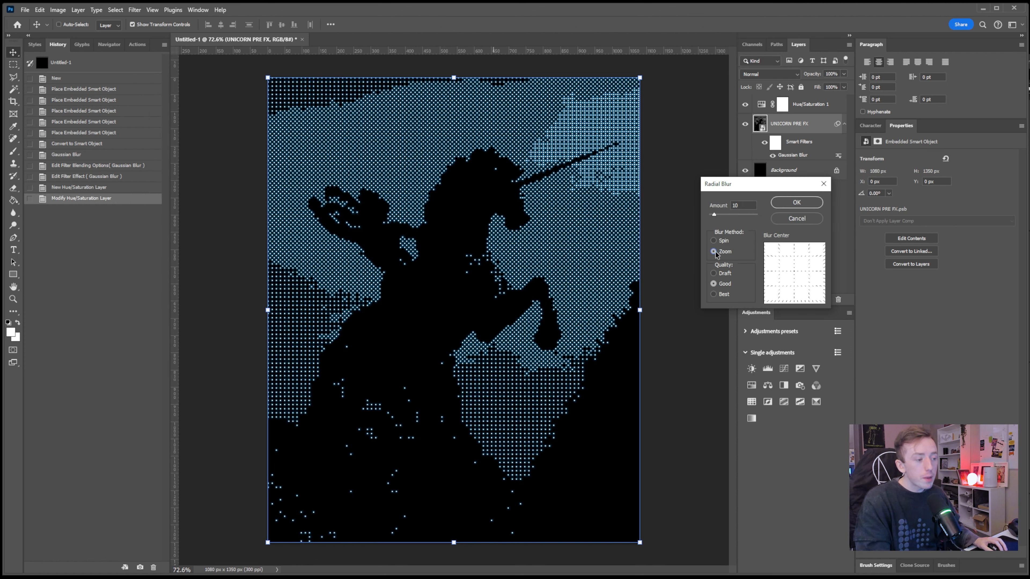
pyautogui.moveTo(714, 214); pyautogui.dragTo(737, 216)
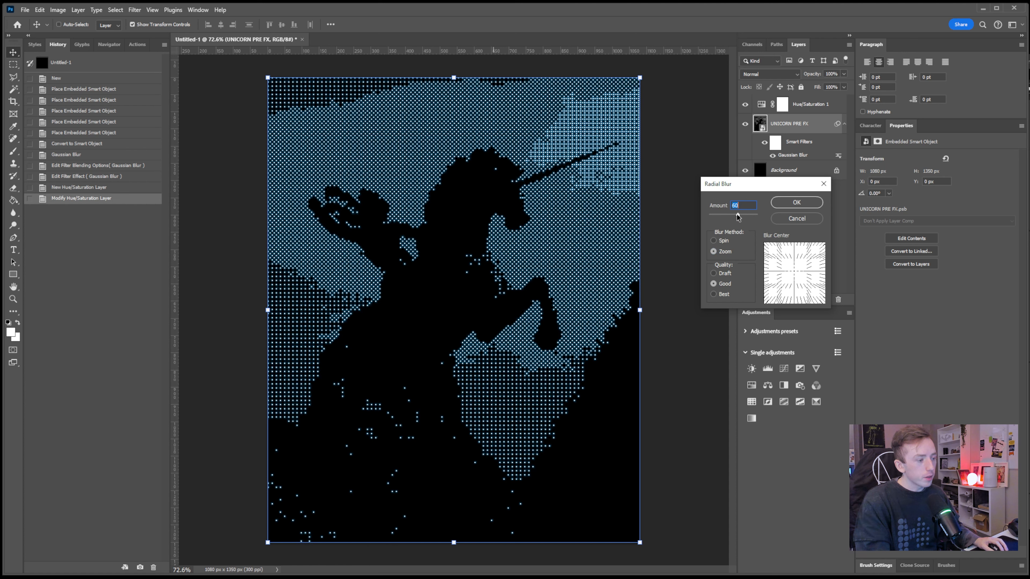
pyautogui.moveTo(793, 274)
pyautogui.mouseDown()
pyautogui.moveTo(809, 269)
pyautogui.moveTo(795, 272)
pyautogui.moveTo(802, 262)
pyautogui.mouseUp()
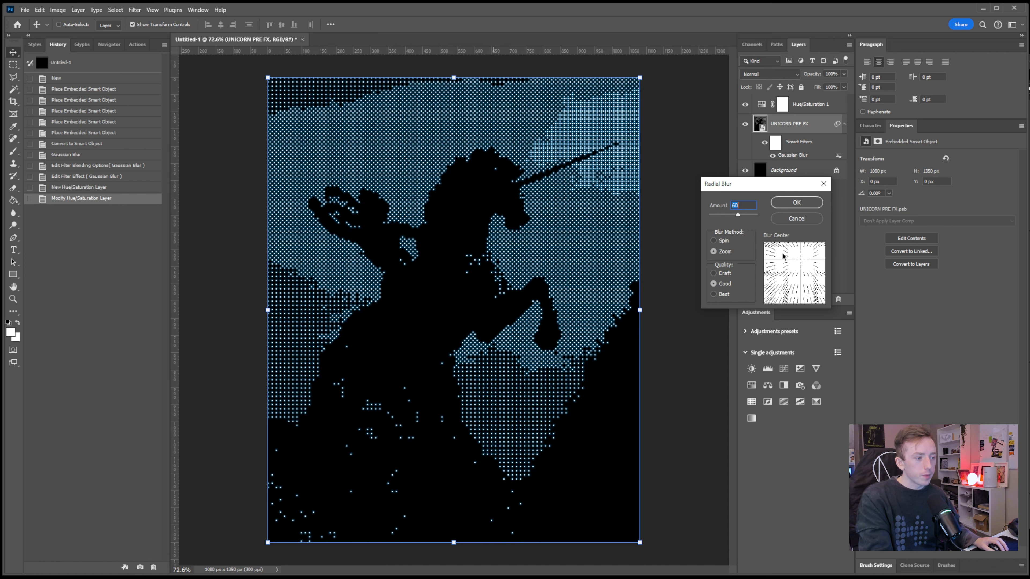
pyautogui.click(795, 202)
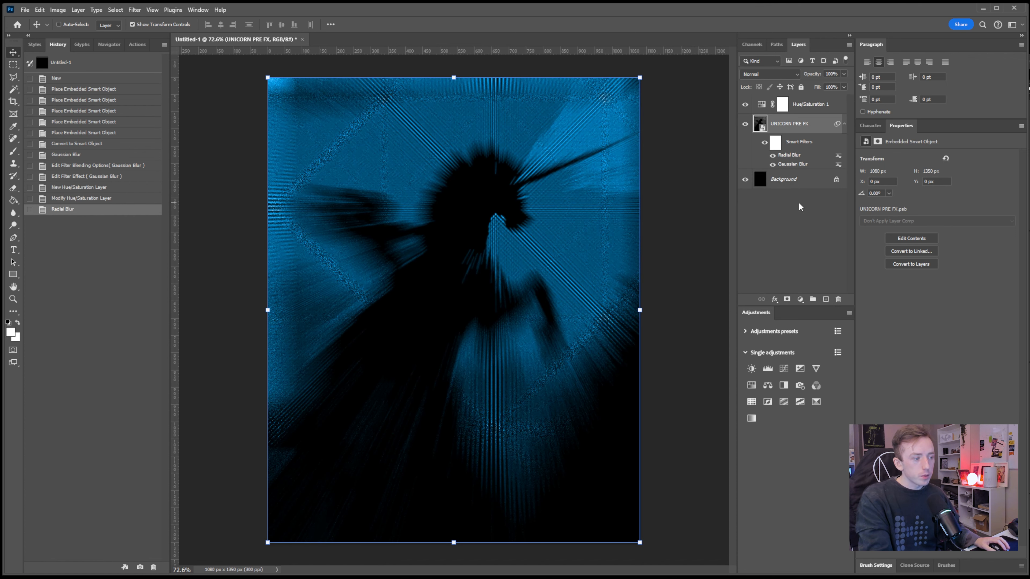
# Set the Radial Blur smart filter's blending mode to Screen
pyautogui.doubleClick(837, 156)
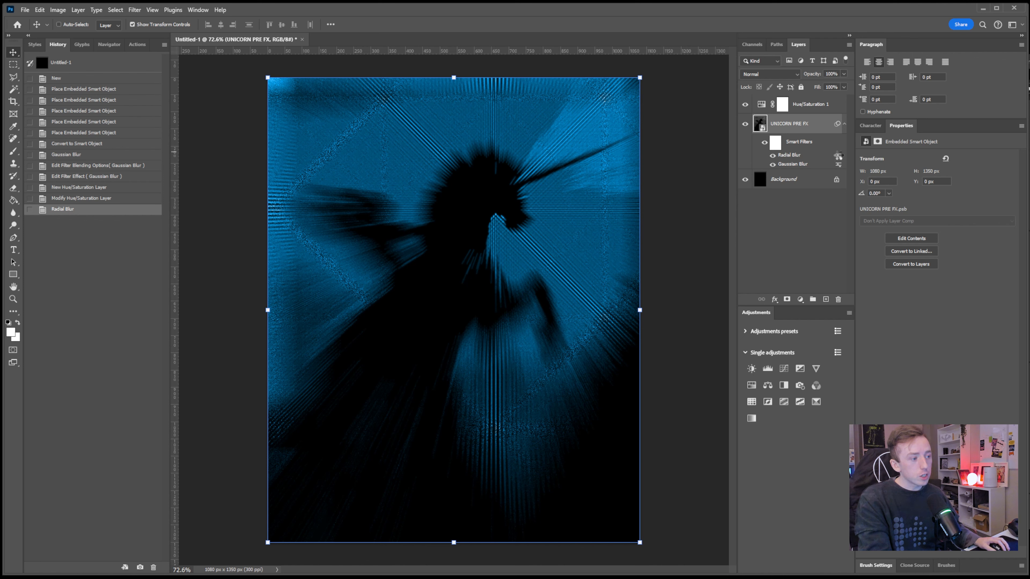
pyautogui.click(375, 186)
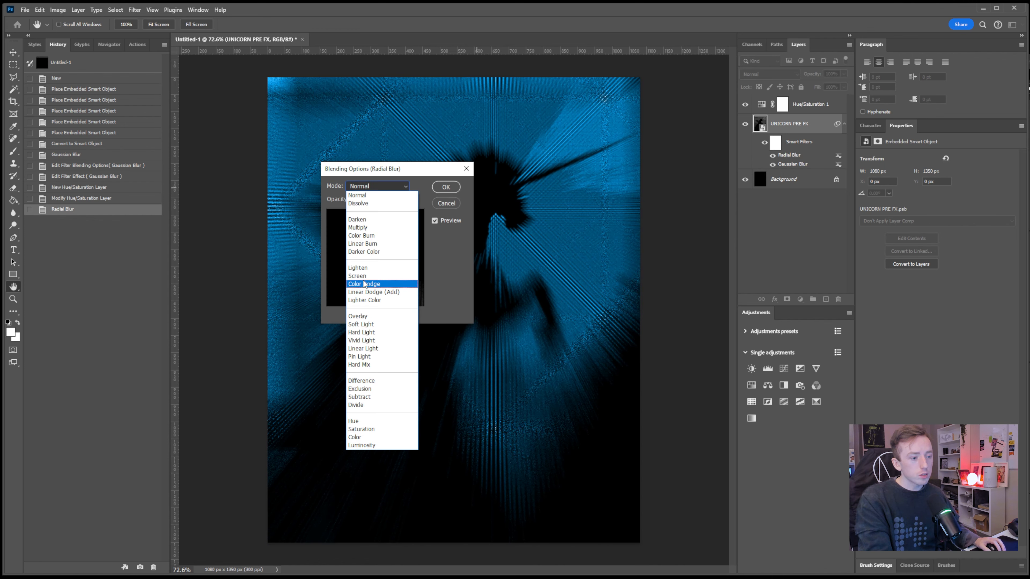
pyautogui.click(373, 292)
pyautogui.press('Return')
# Add a second Gaussian Blur smart filter to the smart object, blended in Screen mode at 100% opacity
pyautogui.click(115, 10)
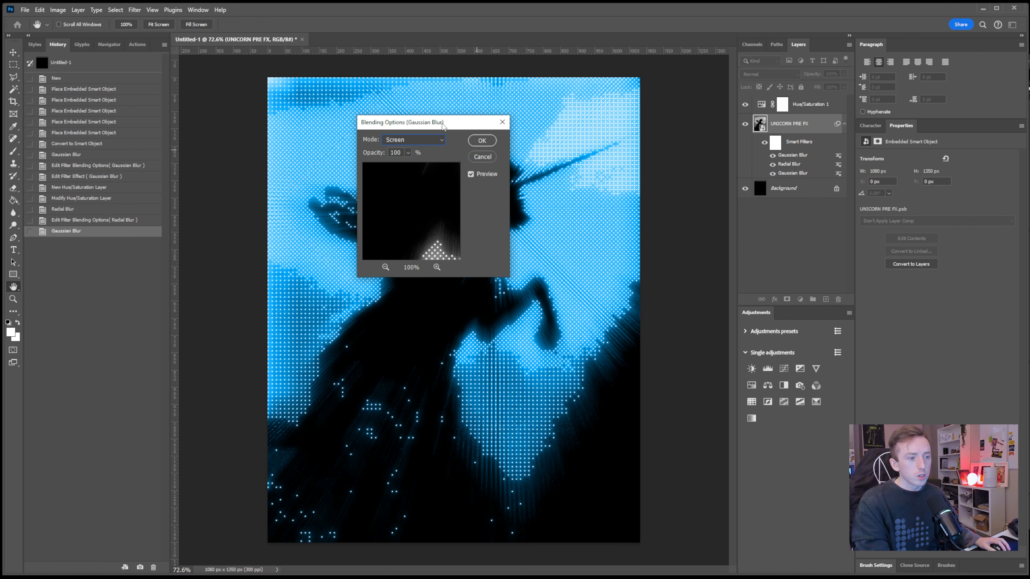
pyautogui.moveTo(406, 120); pyautogui.dragTo(530, 120)
pyautogui.click(609, 139)
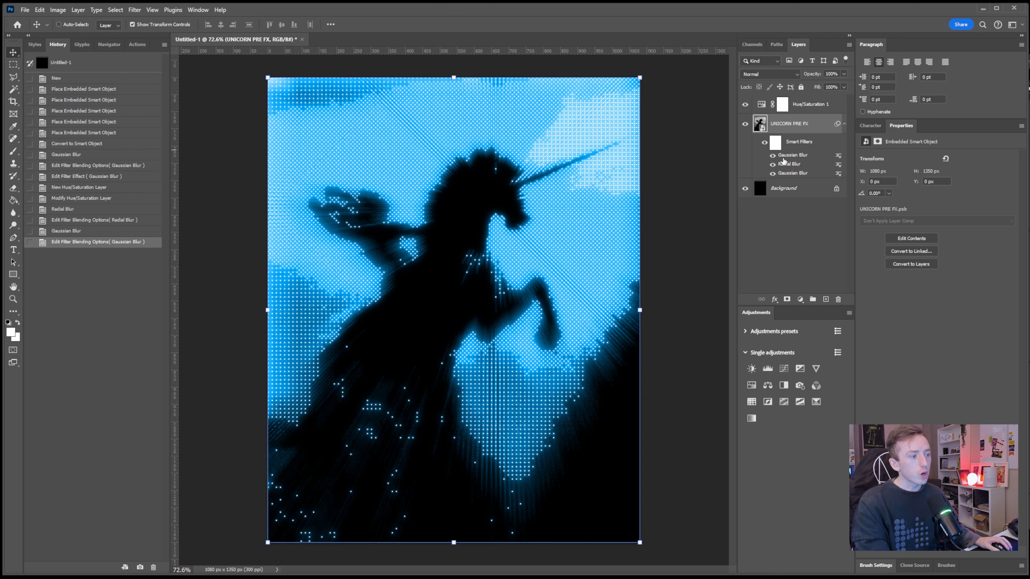
# Lower the Radial Blur filter's opacity to about 47% and the Hue/Saturation layer's opacity to about 48%
pyautogui.doubleClick(837, 163)
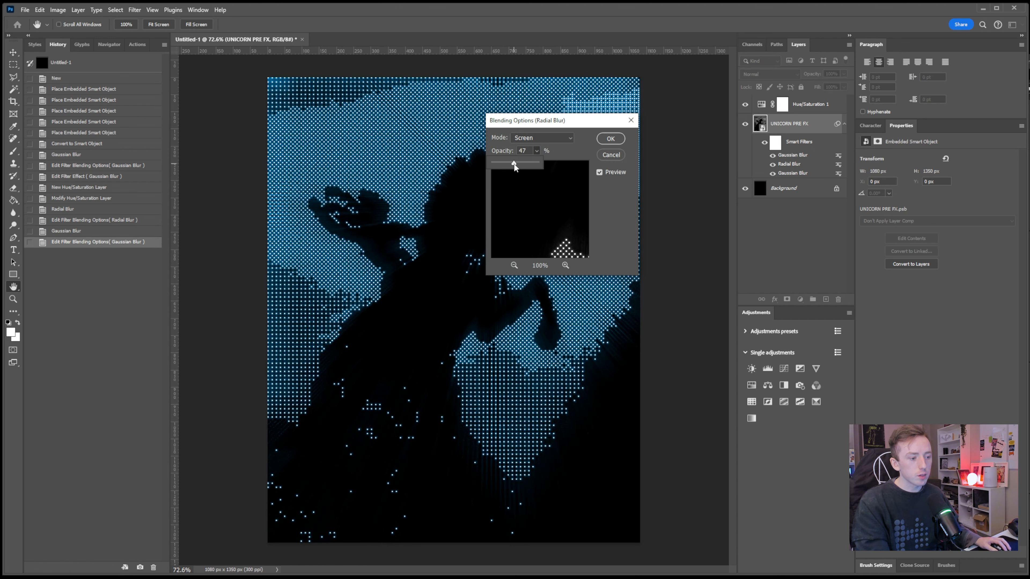
pyautogui.click(610, 139)
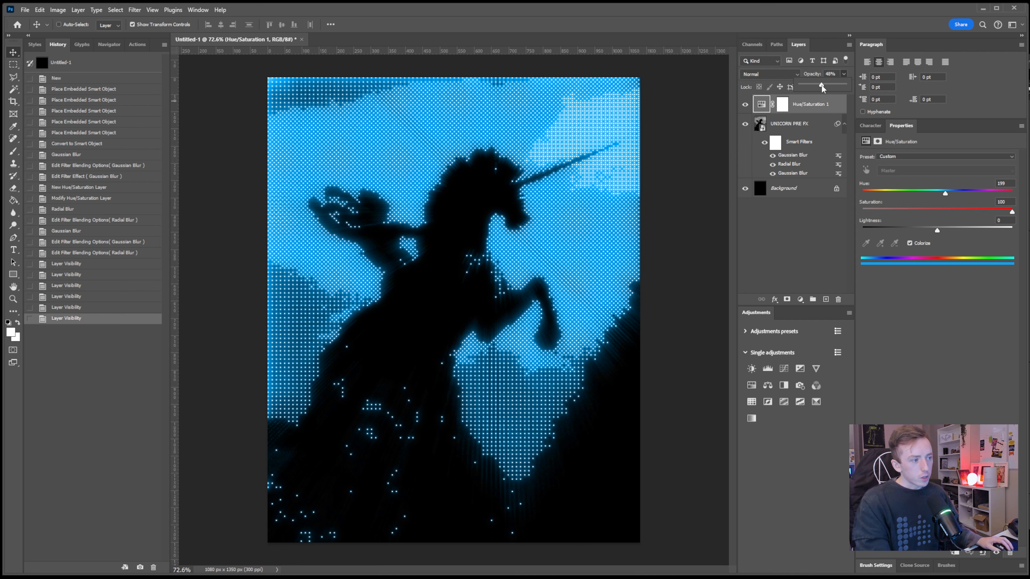
pyautogui.moveTo(821, 85); pyautogui.dragTo(823, 85)
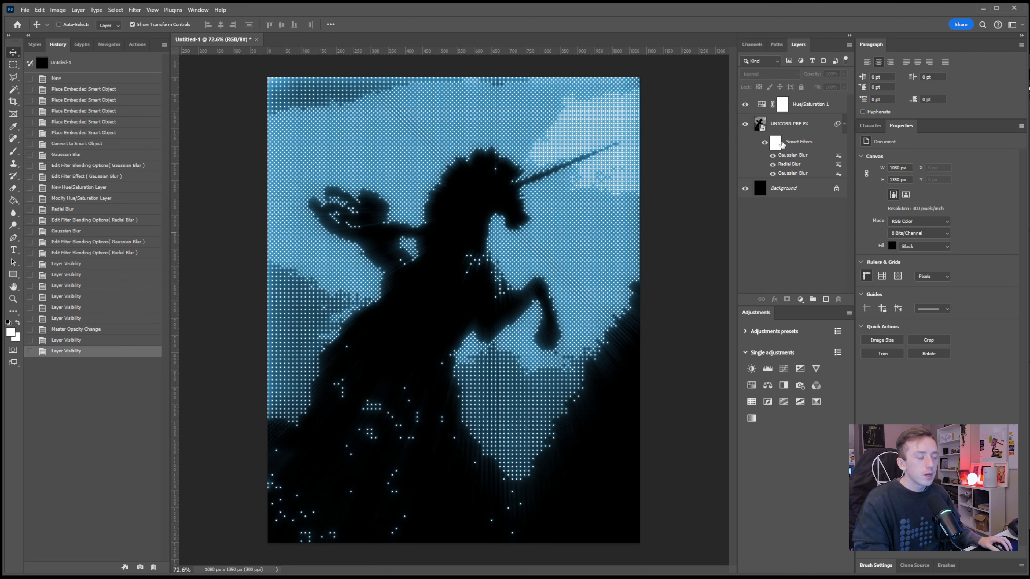
# Open the smart object's contents, hide the unicorn, statue, hands and floating layers, and select the visible SKULL PRE FX layer
pyautogui.doubleClick(761, 127)
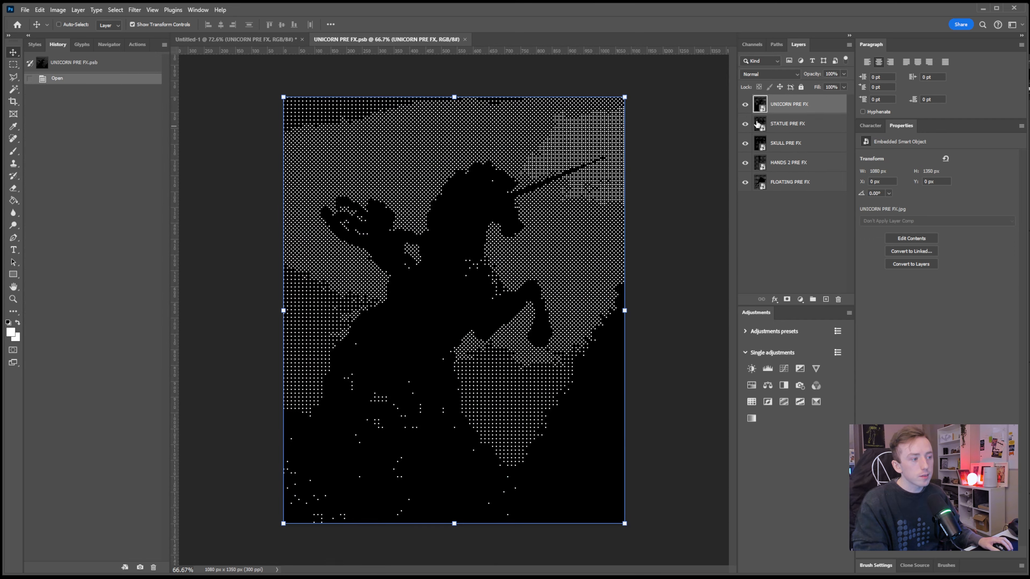
pyautogui.click(745, 104)
pyautogui.click(745, 124)
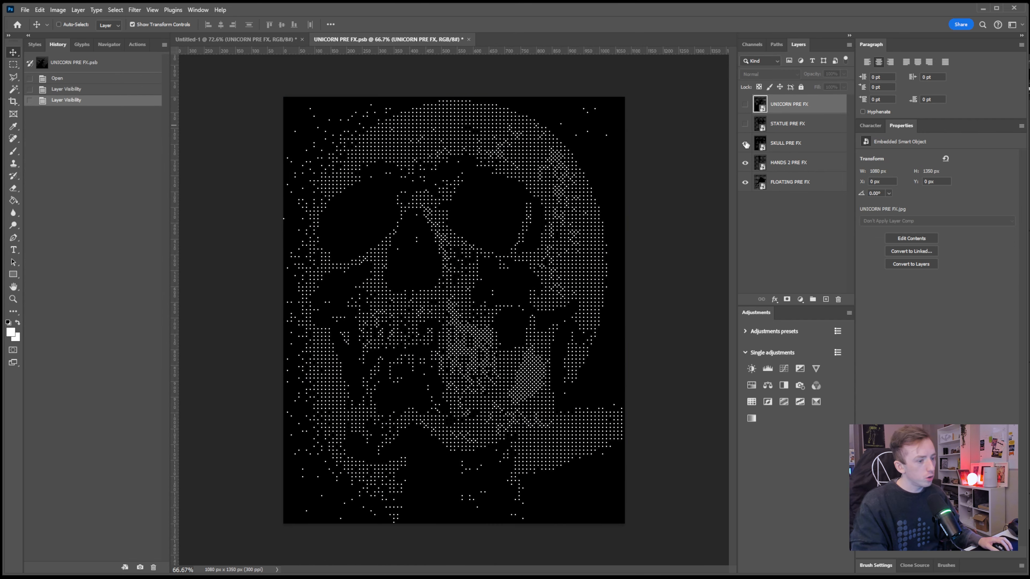
pyautogui.click(743, 143)
pyautogui.click(744, 182)
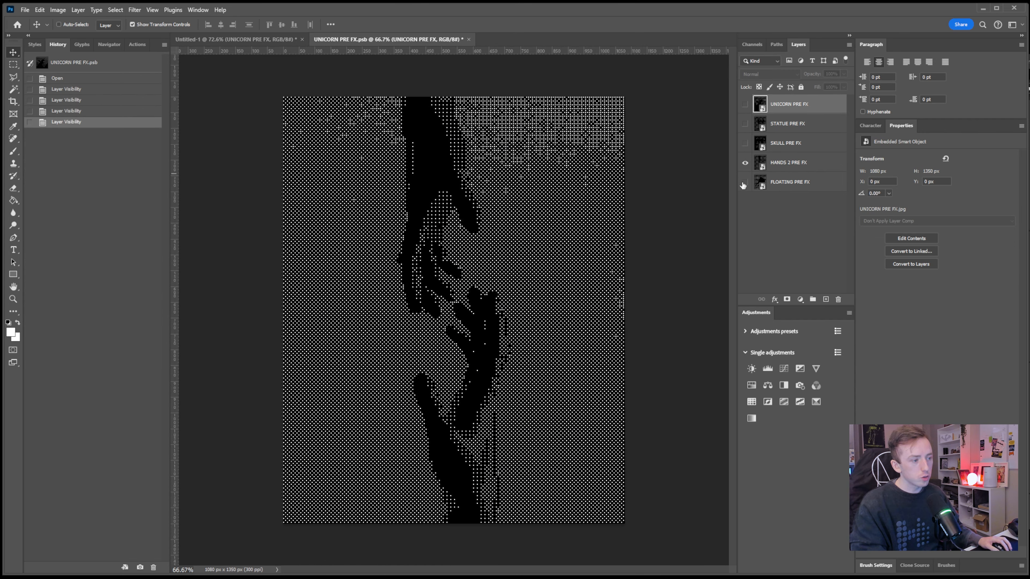
pyautogui.click(745, 163)
pyautogui.click(745, 144)
pyautogui.click(785, 144)
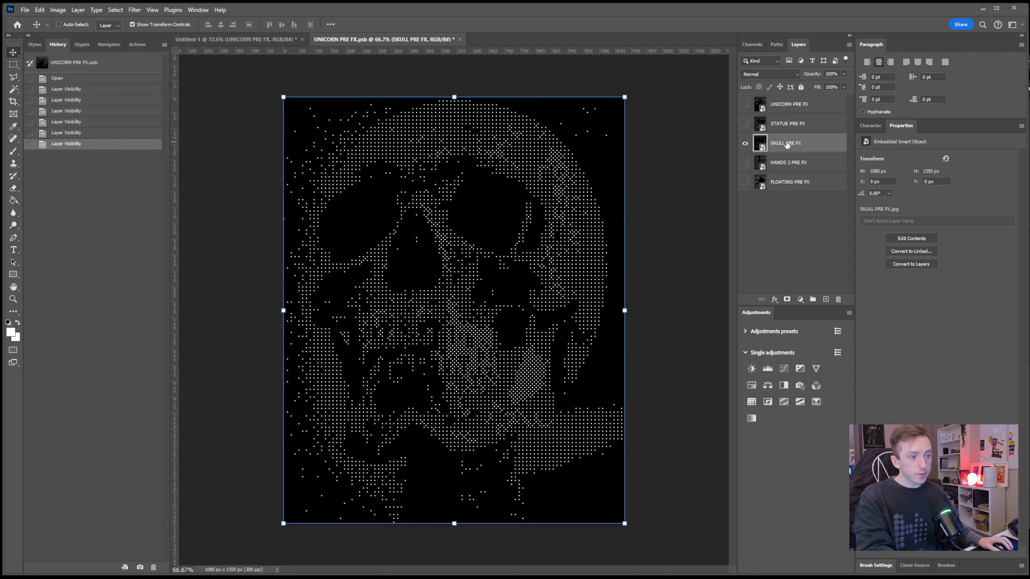
# Save the smart object's contents and return to the main Untitled-1 document
pyautogui.hotkey('ctrl', 's')
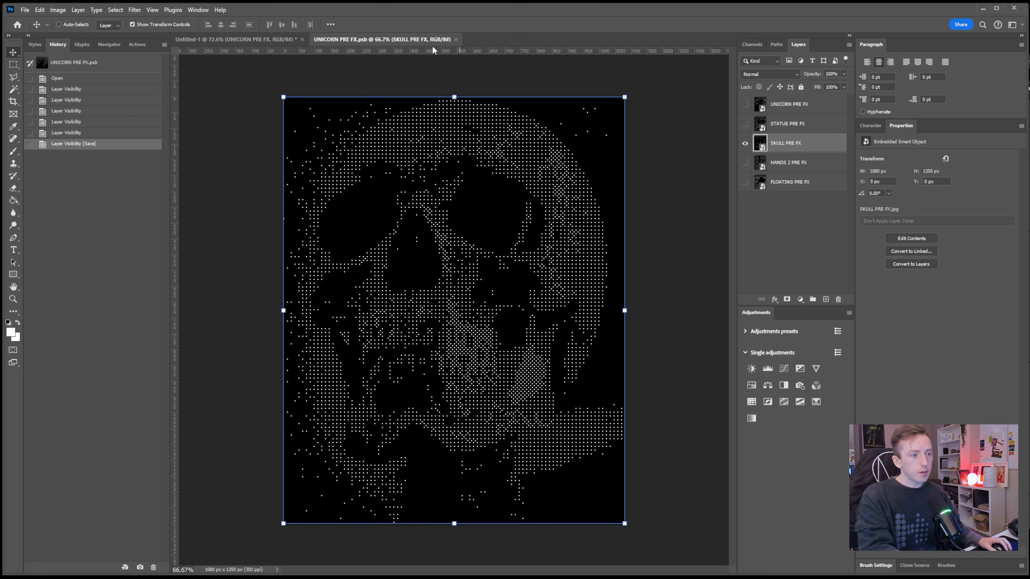
pyautogui.hotkey('ctrl', 'Tab')
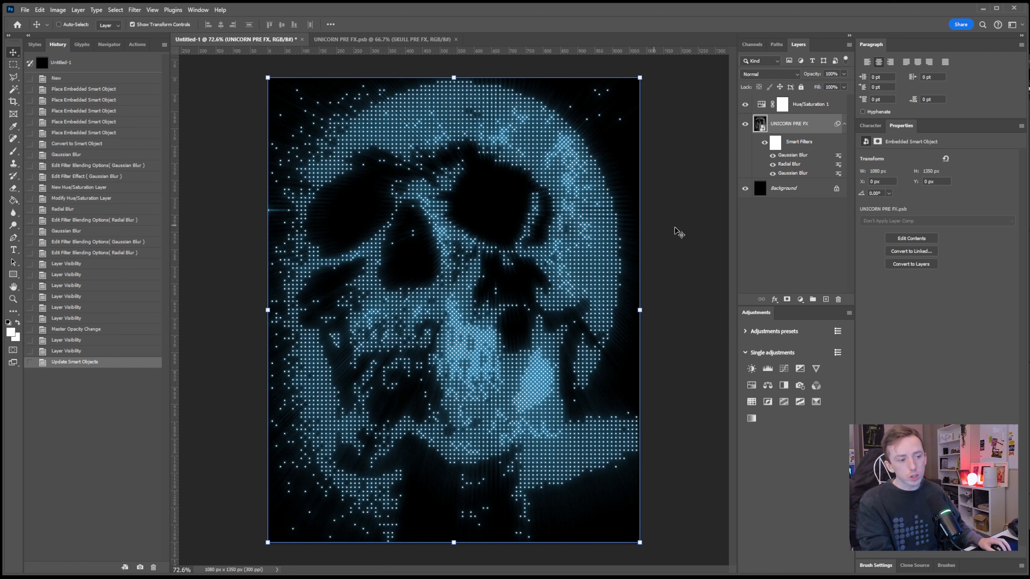
# Apply the Filter Gallery's Diffuse Glow to the smart object with graininess 0 and adjusted glow and clear amounts
pyautogui.click(135, 10)
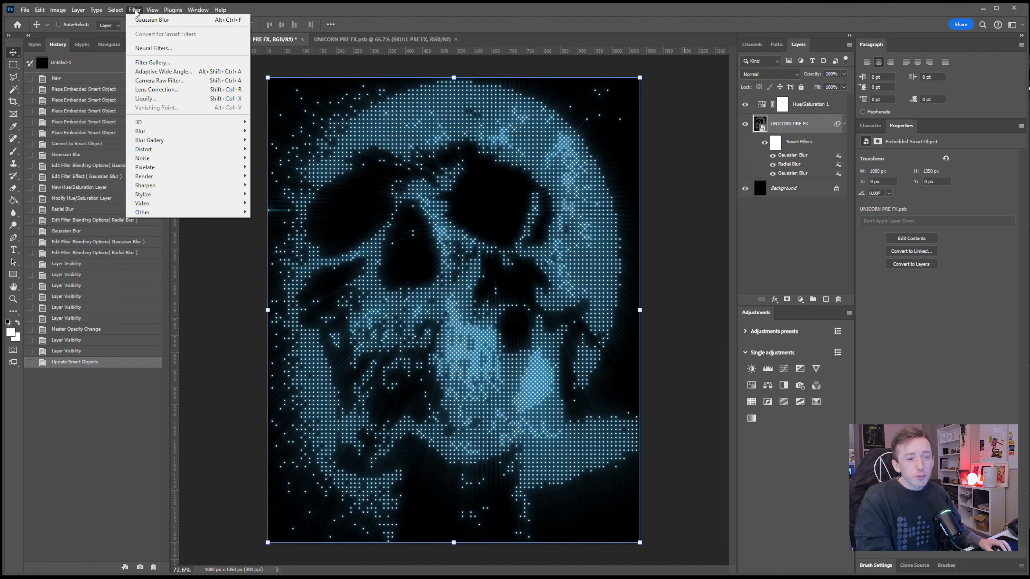
pyautogui.click(190, 62)
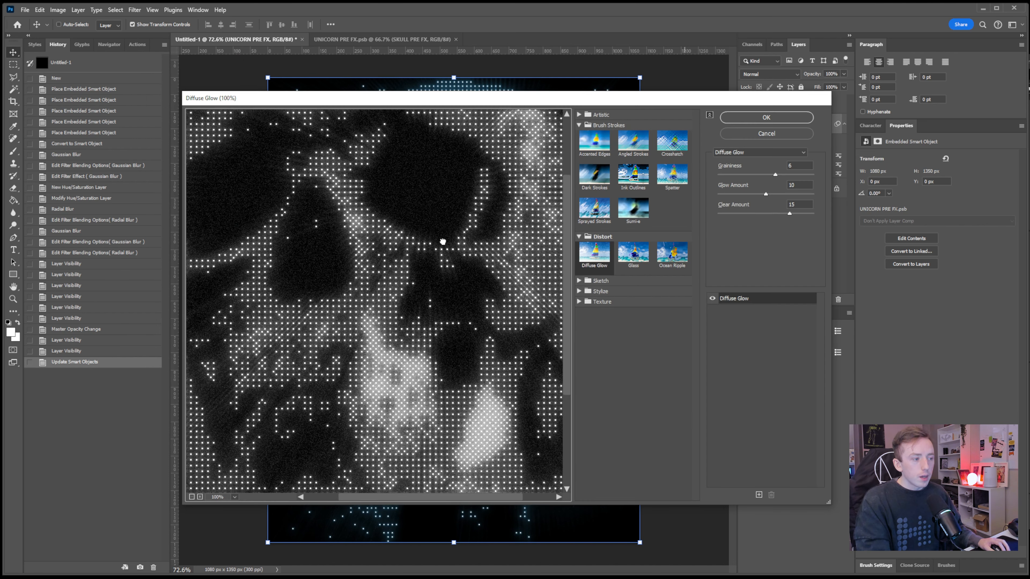
pyautogui.moveTo(442, 242); pyautogui.dragTo(460, 246)
pyautogui.moveTo(775, 174); pyautogui.dragTo(692, 177)
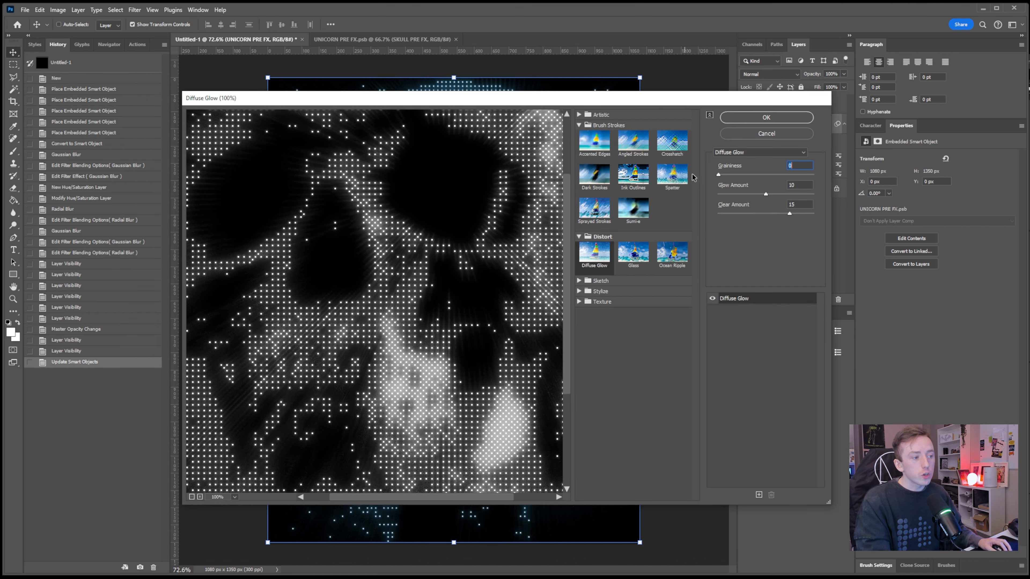
pyautogui.moveTo(765, 194); pyautogui.dragTo(782, 215)
pyautogui.click(787, 215)
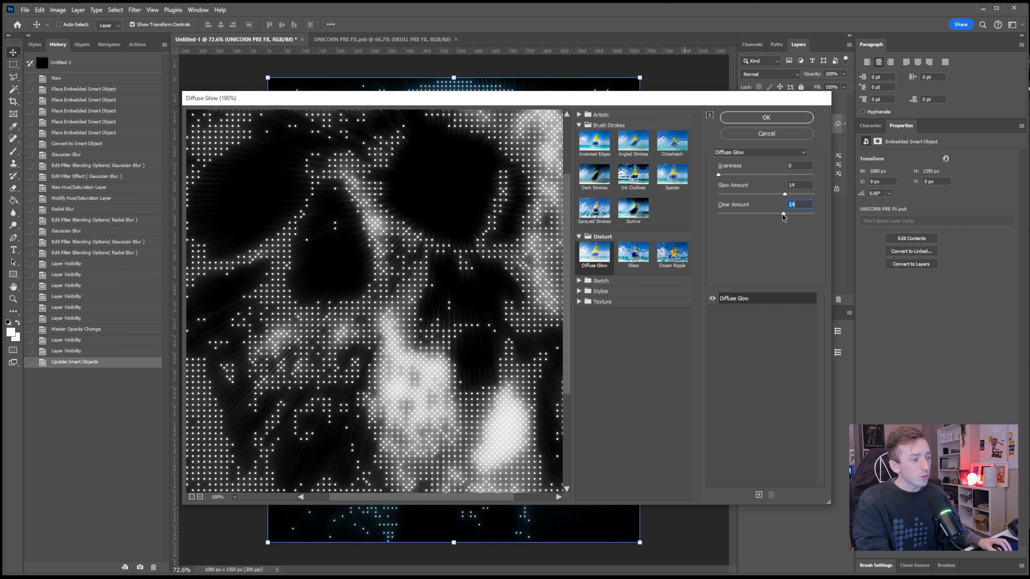
pyautogui.moveTo(783, 214); pyautogui.dragTo(769, 198)
pyautogui.moveTo(402, 253); pyautogui.dragTo(307, 251)
pyautogui.click(789, 116)
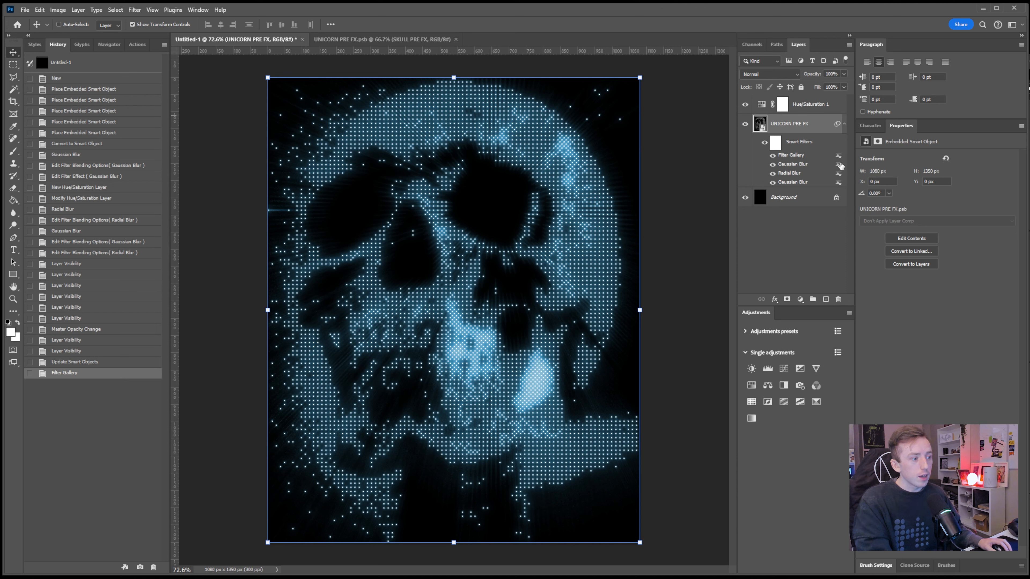
# Set the Filter Gallery smart filter's blending mode to Screen
pyautogui.doubleClick(837, 155)
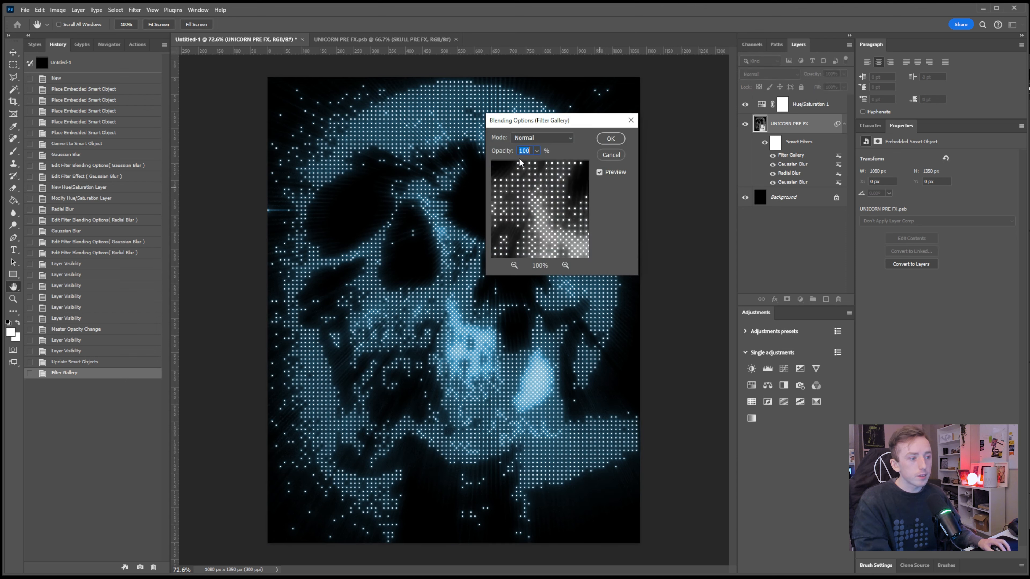
pyautogui.click(542, 138)
pyautogui.click(526, 227)
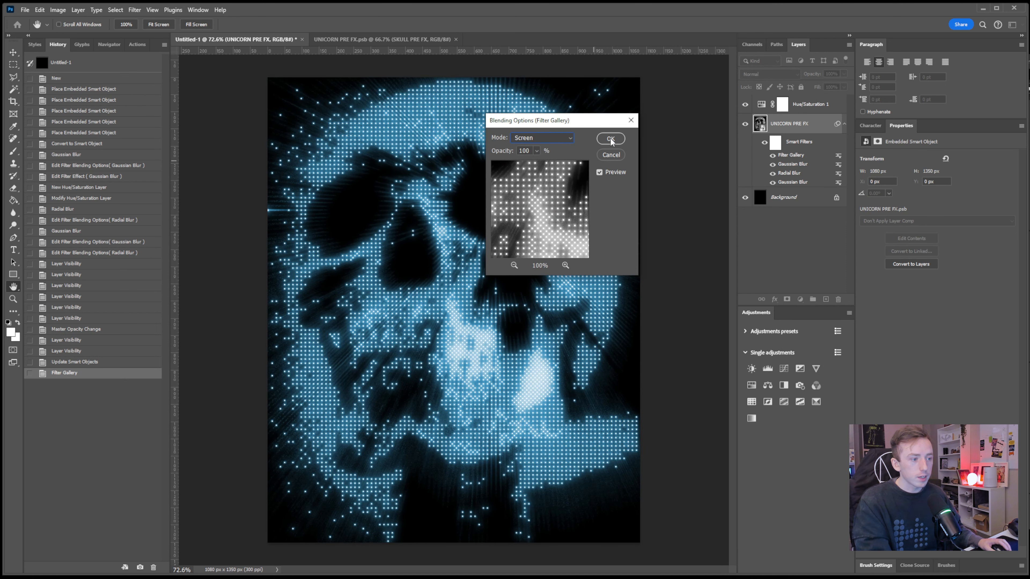
pyautogui.click(610, 138)
pyautogui.press('v')
# Hide the Hue/Saturation layer and disable the Radial Blur smart filter
pyautogui.click(745, 105)
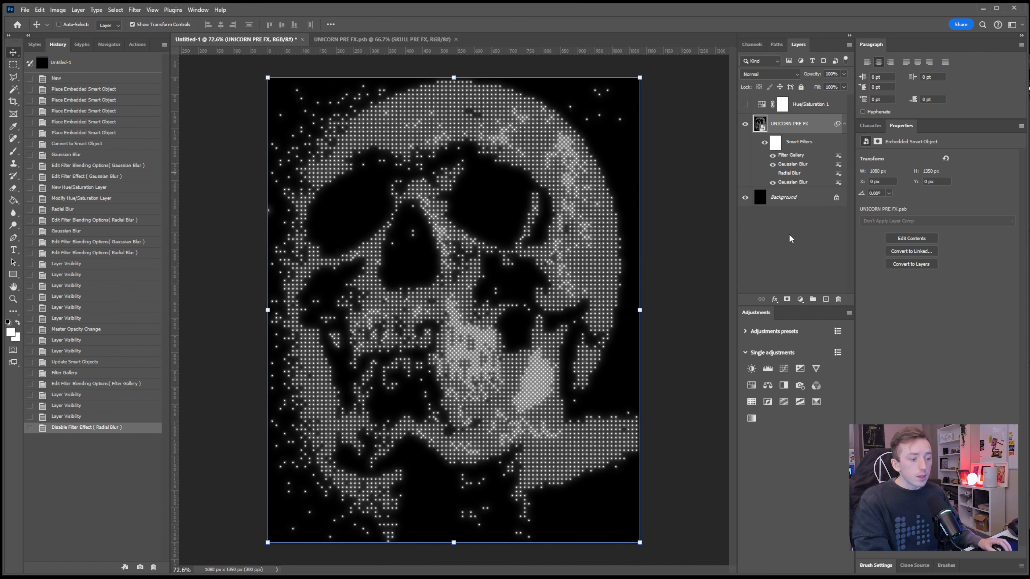
pyautogui.click(772, 173)
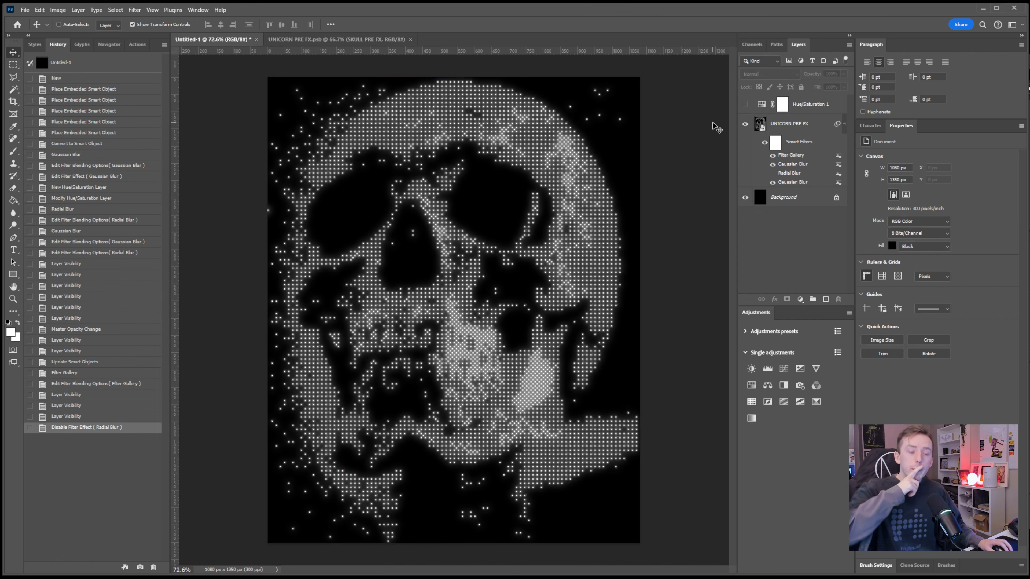
# Switch to After Effects and import the five PRE FX images as a single composition using the FLOATING PRE FX.jpg dimensions
pyautogui.click(982, 9)
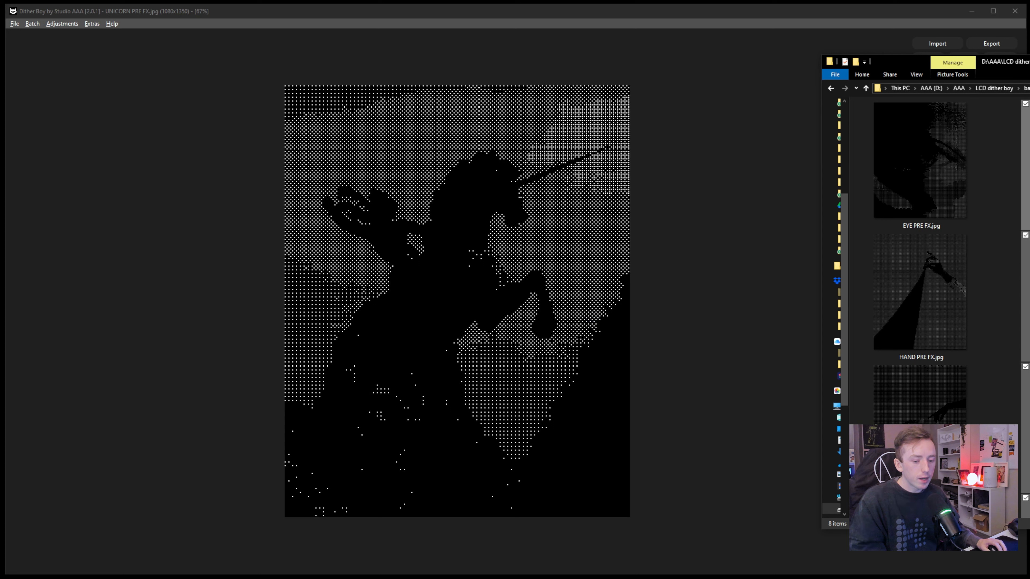
pyautogui.hotkey('alt', 'Tab')
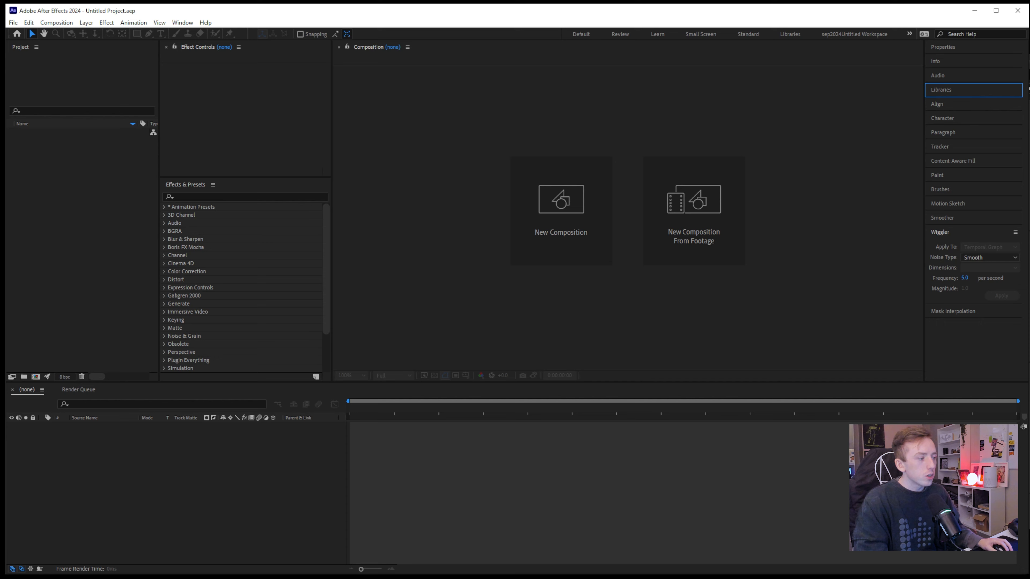
pyautogui.hotkey('alt', 'Tab')
pyautogui.moveTo(1027, 308); pyautogui.dragTo(139, 487)
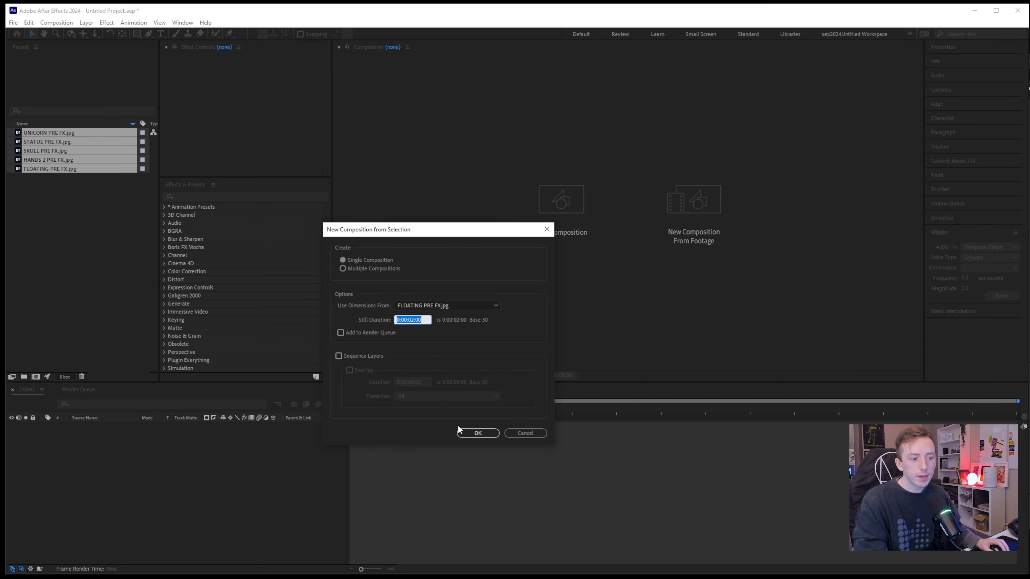
pyautogui.click(489, 433)
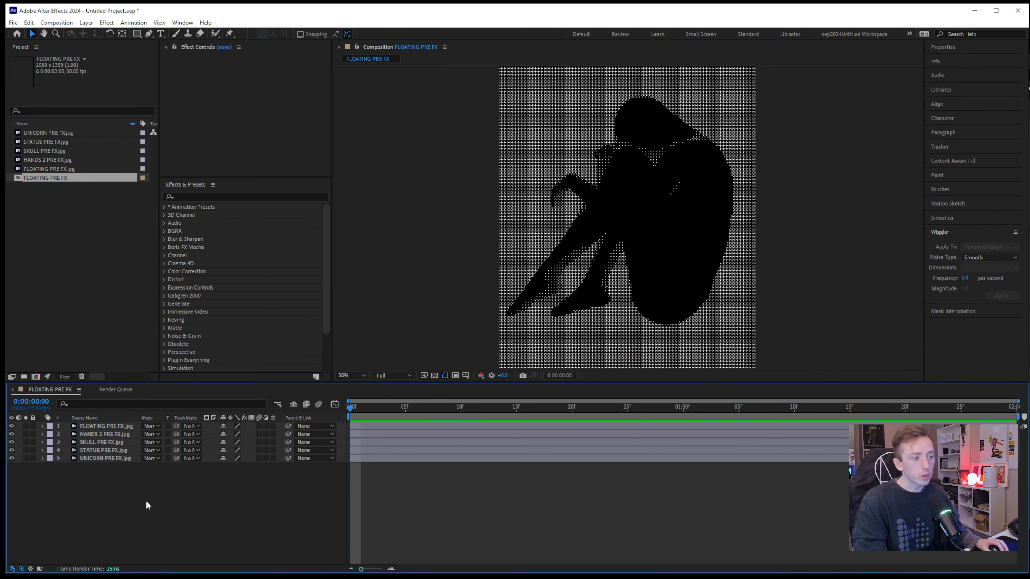
# Add an adjustment layer above the images and apply the Gaussian Blur effect to it
pyautogui.rightClick(91, 499)
pyautogui.moveTo(116, 505)
pyautogui.click(239, 578)
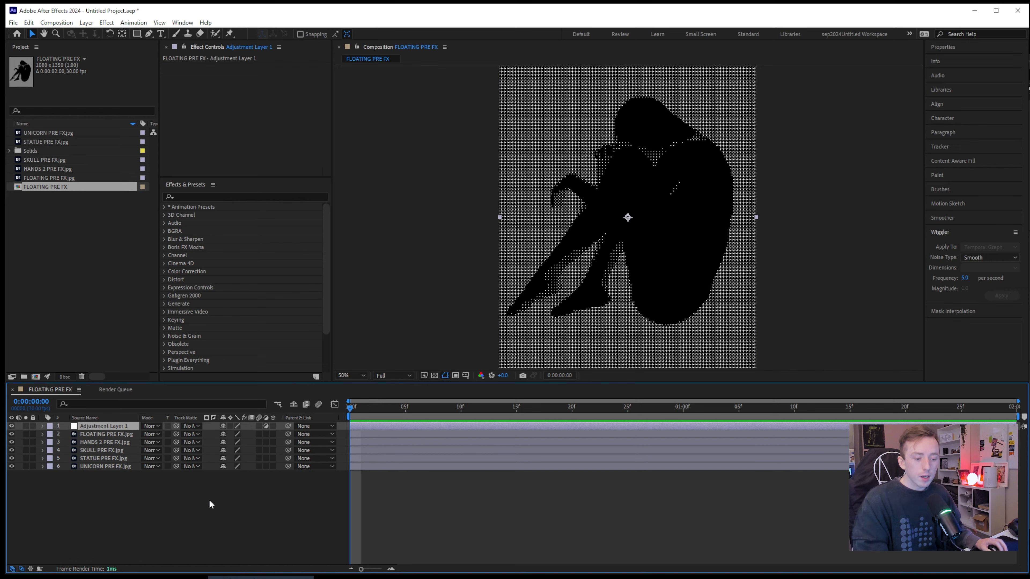
pyautogui.click(228, 197)
pyautogui.write('gaussian')
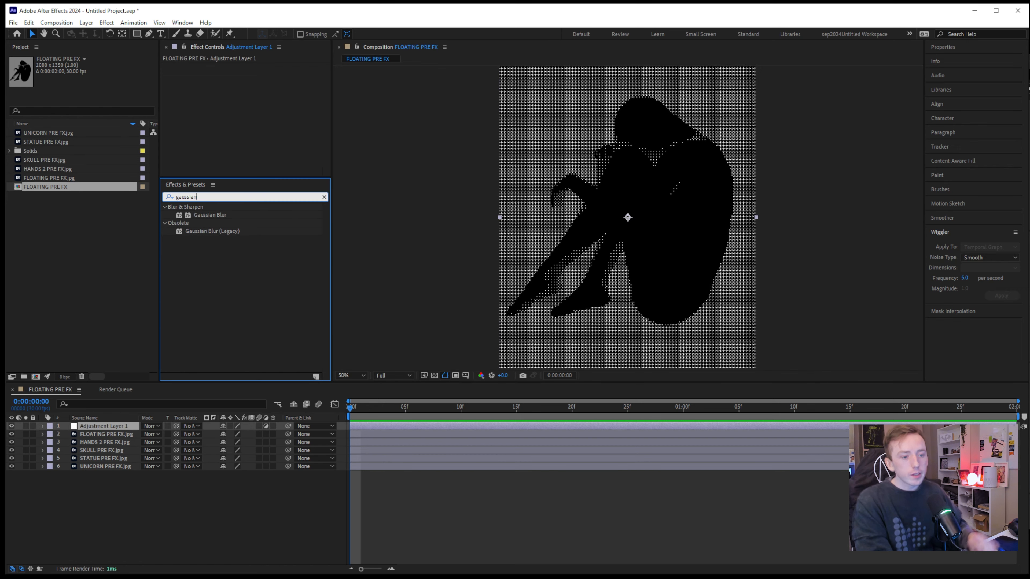
pyautogui.moveTo(202, 215); pyautogui.dragTo(221, 117)
# Blend the Gaussian Blur adjustment layer in Screen mode and set its blurriness to about 2.3
pyautogui.click(153, 426)
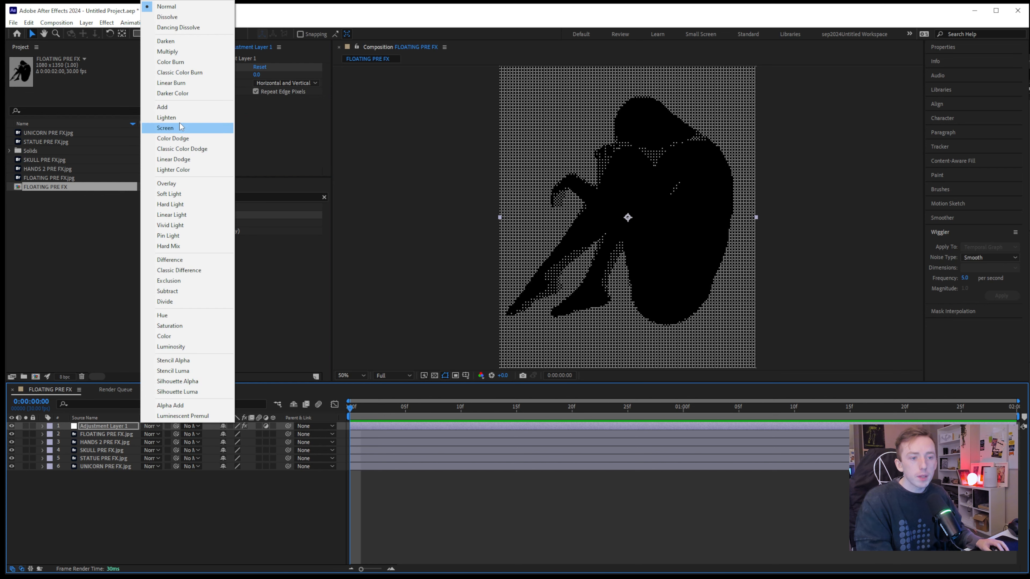
pyautogui.click(170, 133)
pyautogui.moveTo(257, 75); pyautogui.dragTo(270, 76)
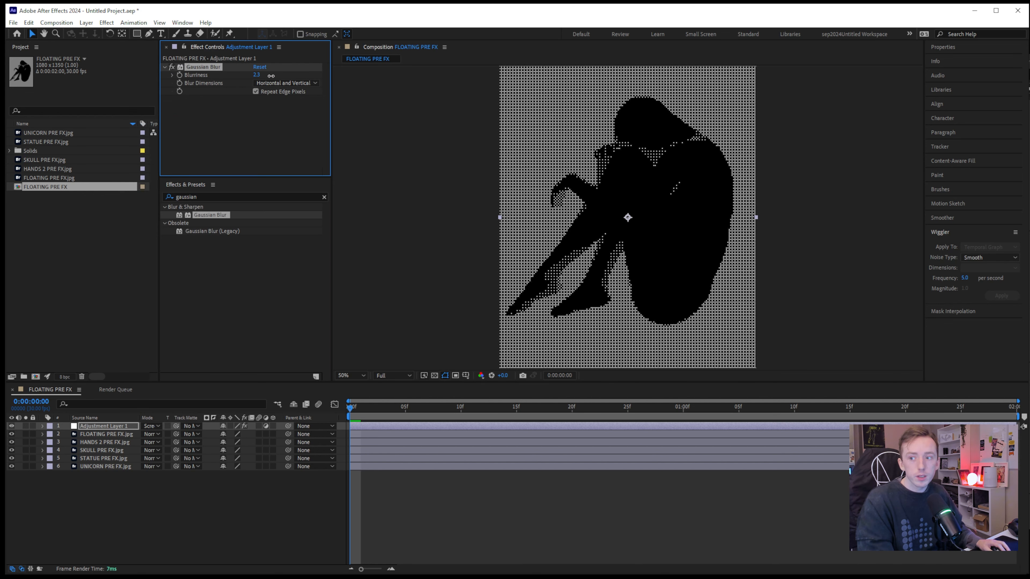
# Hide the floating, hands, skull and statue layers, leaving only the unicorn image visible
pyautogui.click(11, 434)
pyautogui.click(11, 442)
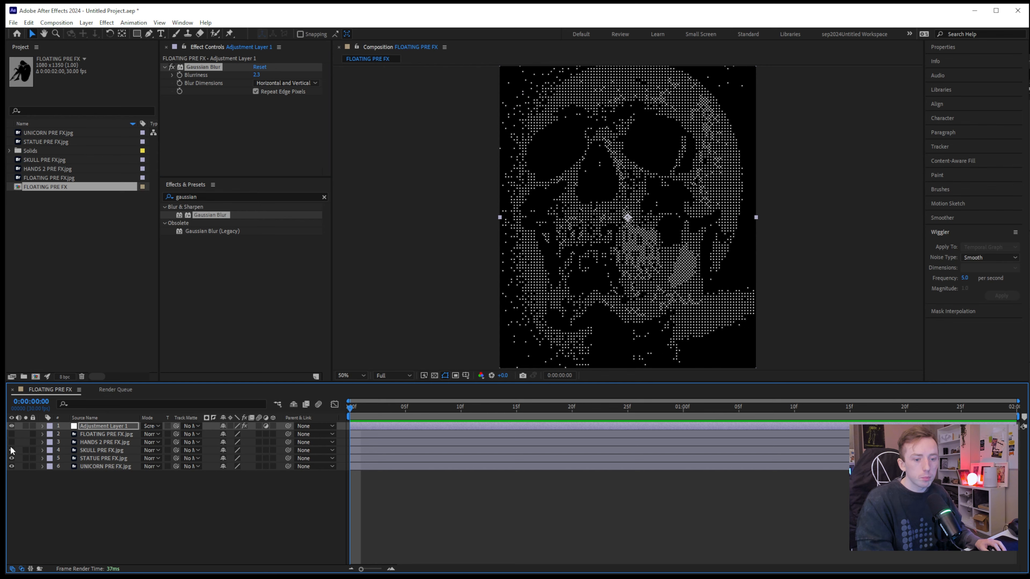
pyautogui.click(11, 450)
pyautogui.click(11, 459)
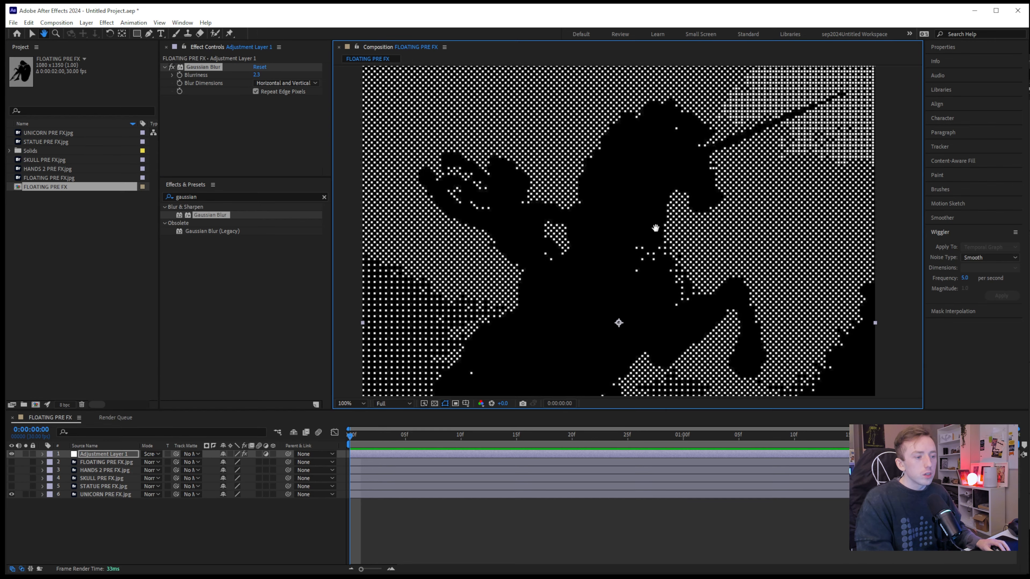
pyautogui.moveTo(655, 228); pyautogui.dragTo(652, 230)
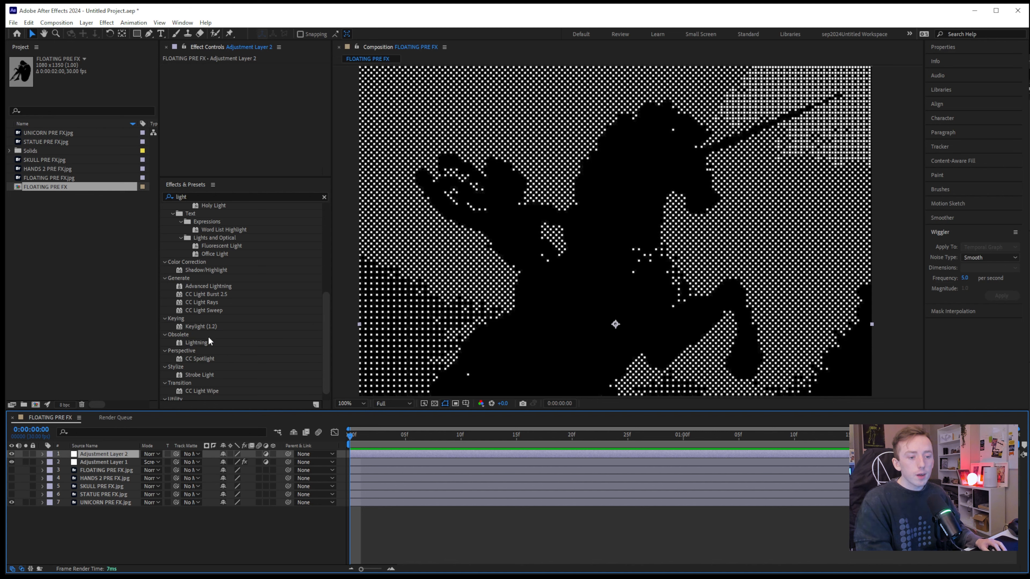
# Apply CC Light Burst 2.5 to a second adjustment layer and set the layer's blending mode to Screen
pyautogui.moveTo(214, 298); pyautogui.dragTo(241, 120)
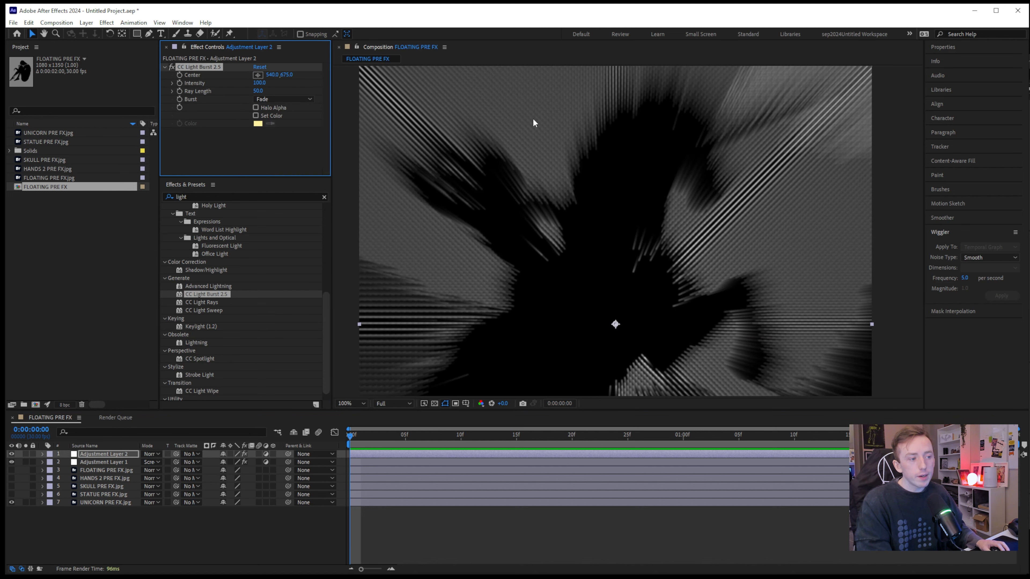
pyautogui.click(150, 454)
pyautogui.click(186, 158)
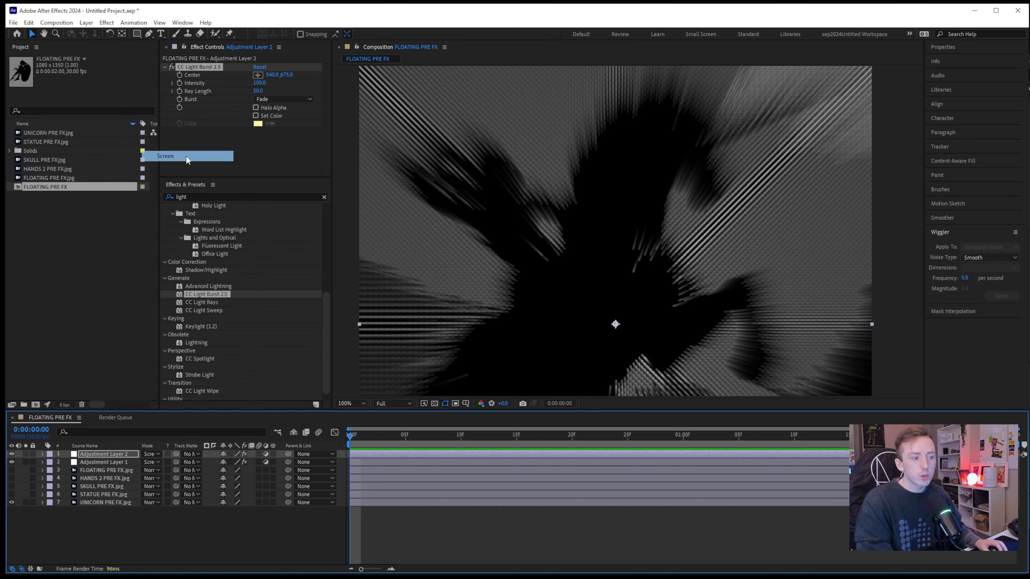
# Move the CC Light Burst center to the unicorn's head near the base of the horn, at about 712, 274
pyautogui.moveTo(287, 78); pyautogui.dragTo(137, 84)
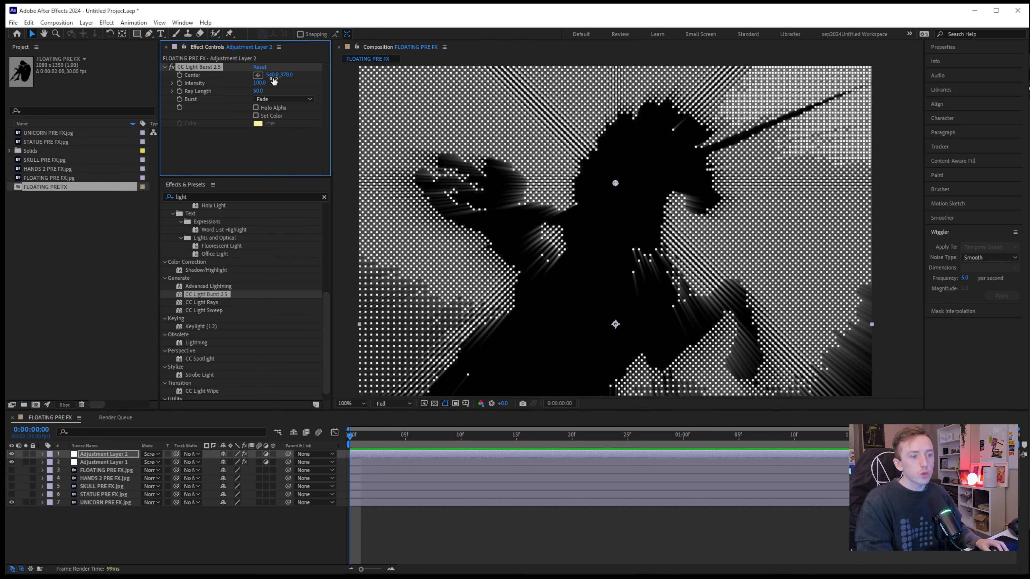
pyautogui.moveTo(272, 74); pyautogui.dragTo(358, 85)
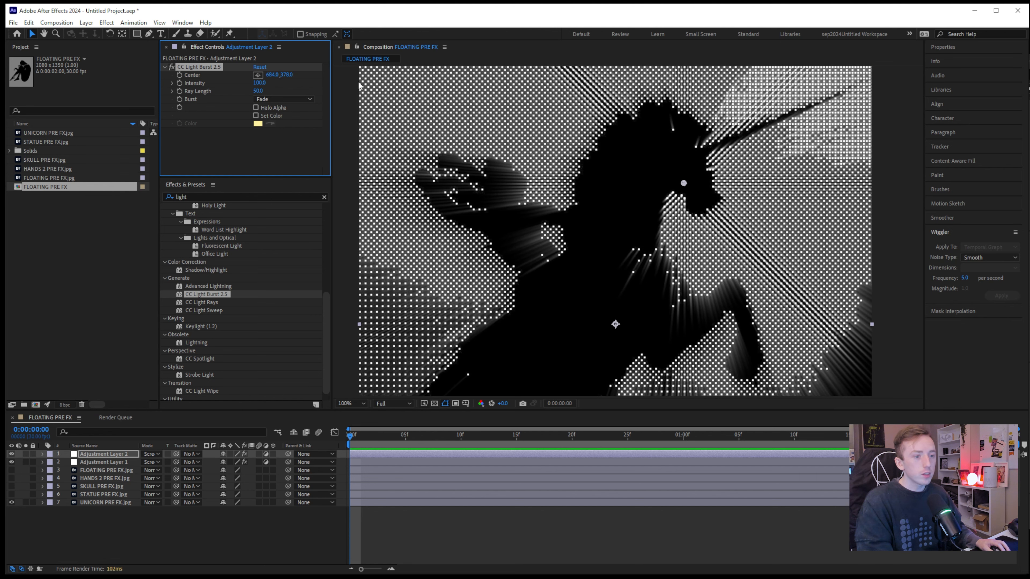
pyautogui.moveTo(292, 77)
pyautogui.mouseDown()
pyautogui.moveTo(251, 77)
pyautogui.moveTo(278, 77)
pyautogui.mouseUp()
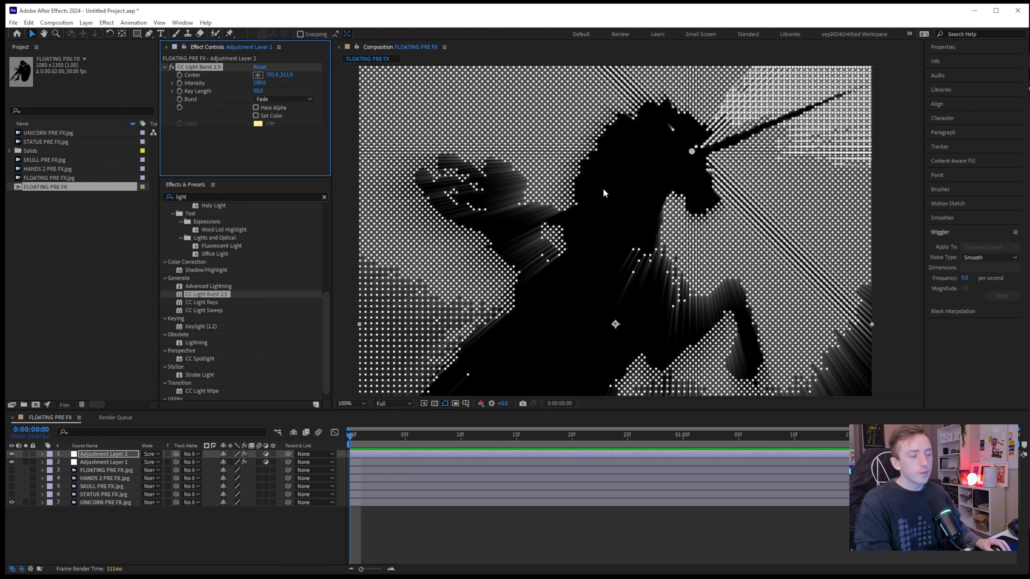
pyautogui.scroll(-2, 604, 193)
pyautogui.scroll(2, 606, 203)
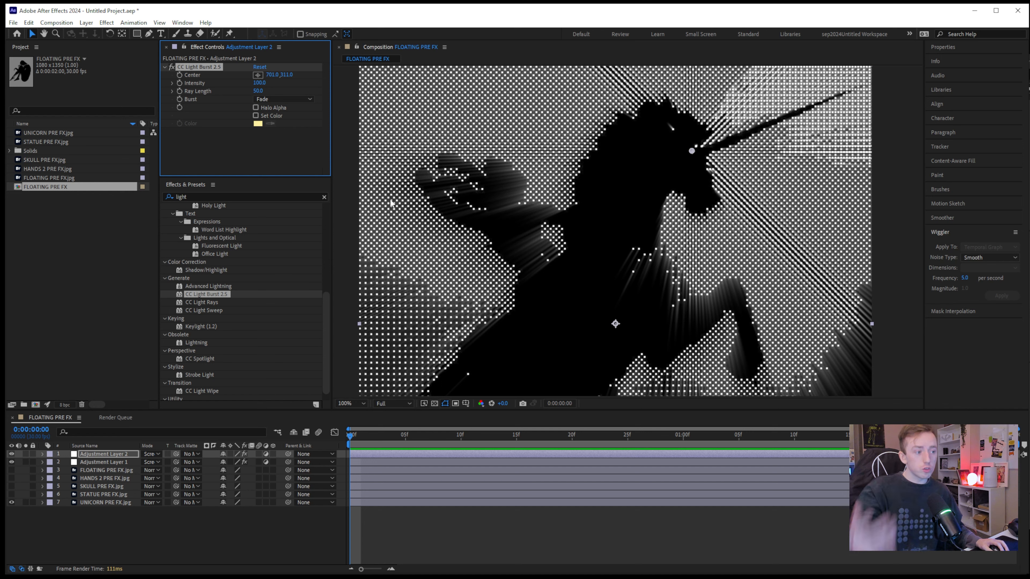
pyautogui.moveTo(692, 150); pyautogui.dragTo(684, 148)
# Add a third adjustment layer and apply the Glow effect to it
pyautogui.rightClick(127, 536)
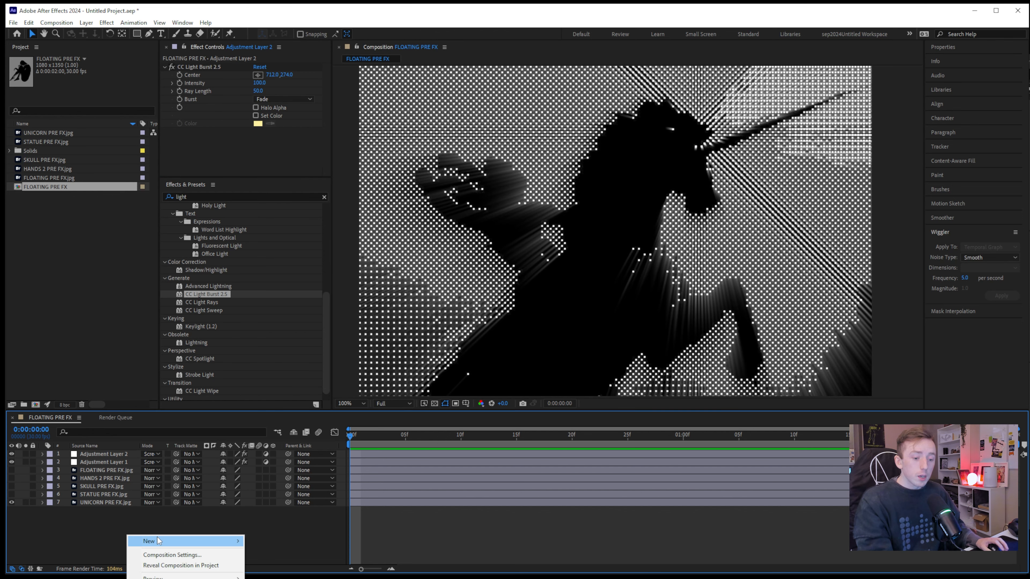
pyautogui.moveTo(225, 543)
pyautogui.click(272, 578)
pyautogui.hotkey('ctrl', '5')
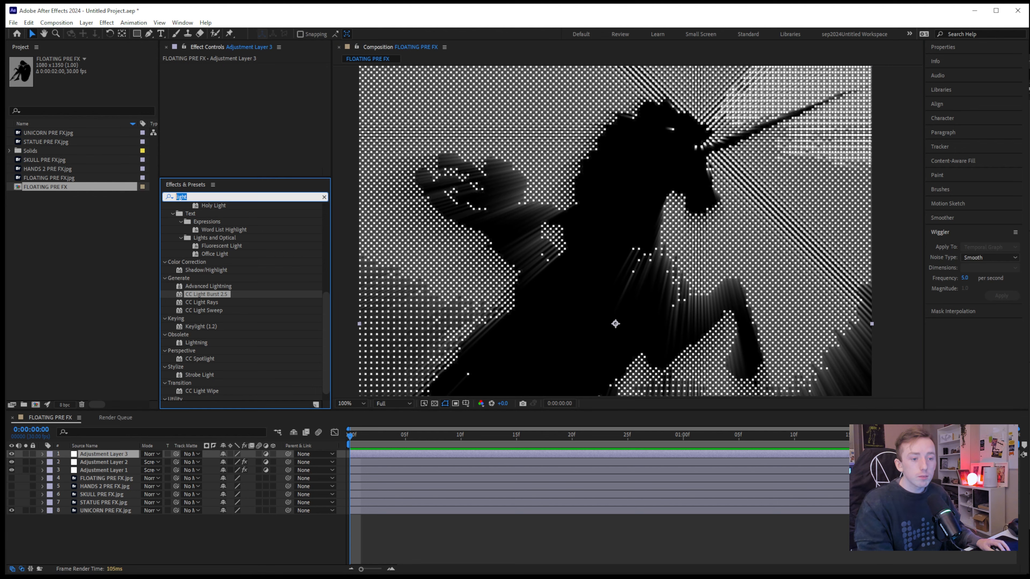
pyautogui.write('gwl')
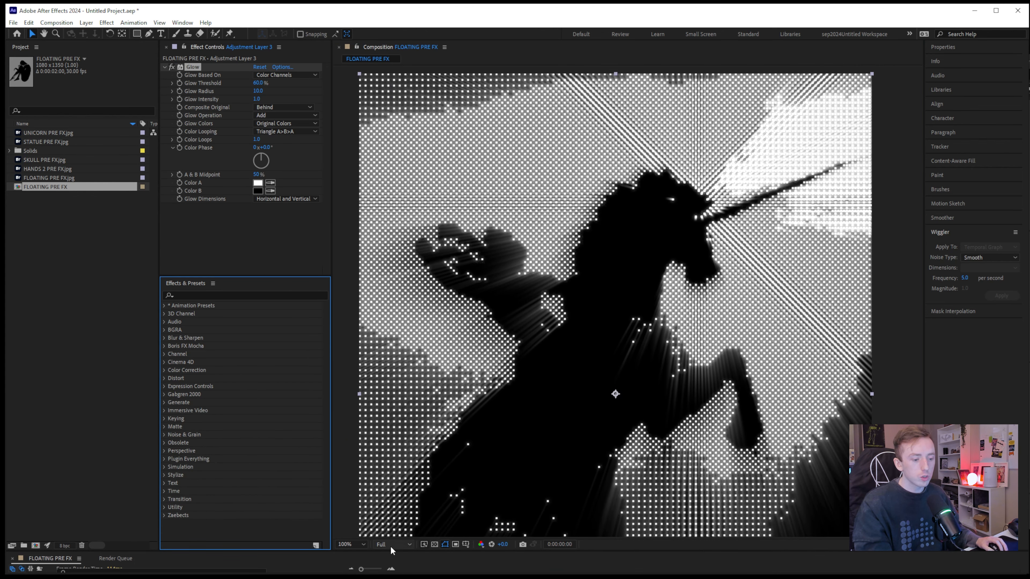
# Set the Glow threshold to about 34.9%, the radius to 42 and the intensity to about 1.3
pyautogui.moveTo(405, 552); pyautogui.dragTo(403, 538)
pyautogui.hotkey('shift', '/')
pyautogui.moveTo(258, 83); pyautogui.dragTo(280, 88)
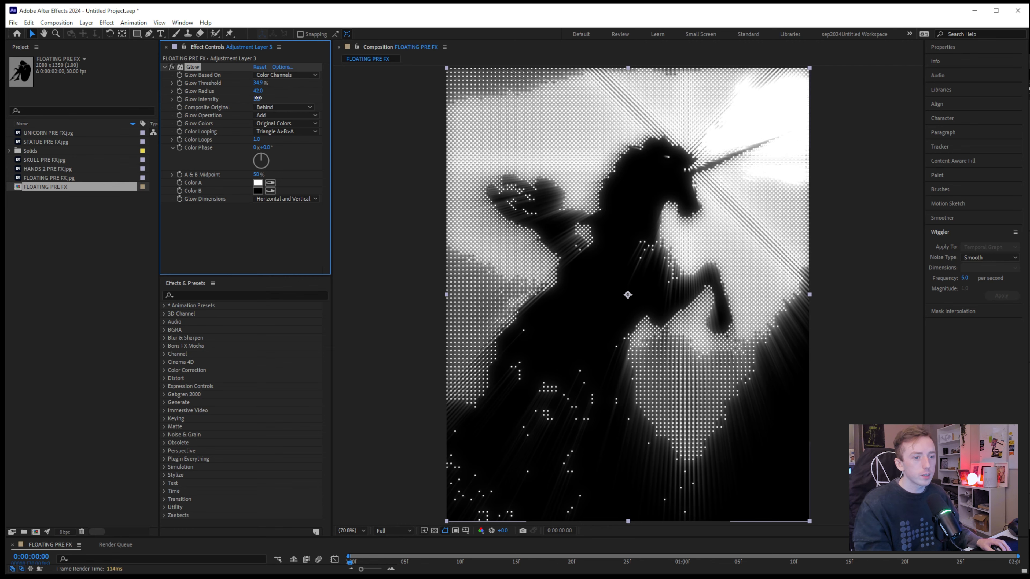
pyautogui.moveTo(538, 539); pyautogui.dragTo(537, 384)
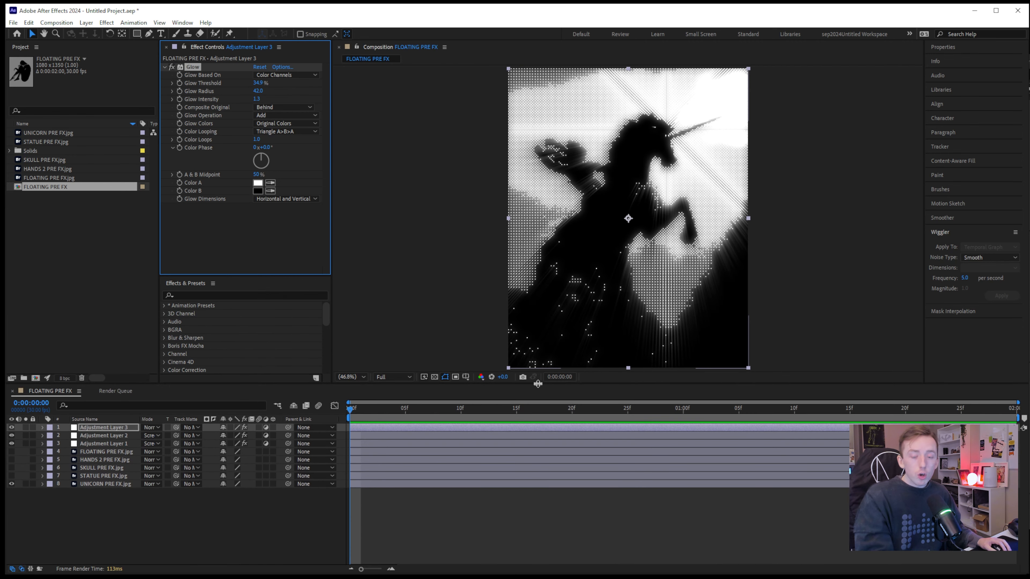
# Reorder the adjustment layers so the Glow layer sits at the bottom and the Gaussian Blur layer on top
pyautogui.moveTo(103, 427); pyautogui.dragTo(105, 442)
pyautogui.hotkey('ctrl', 'z')
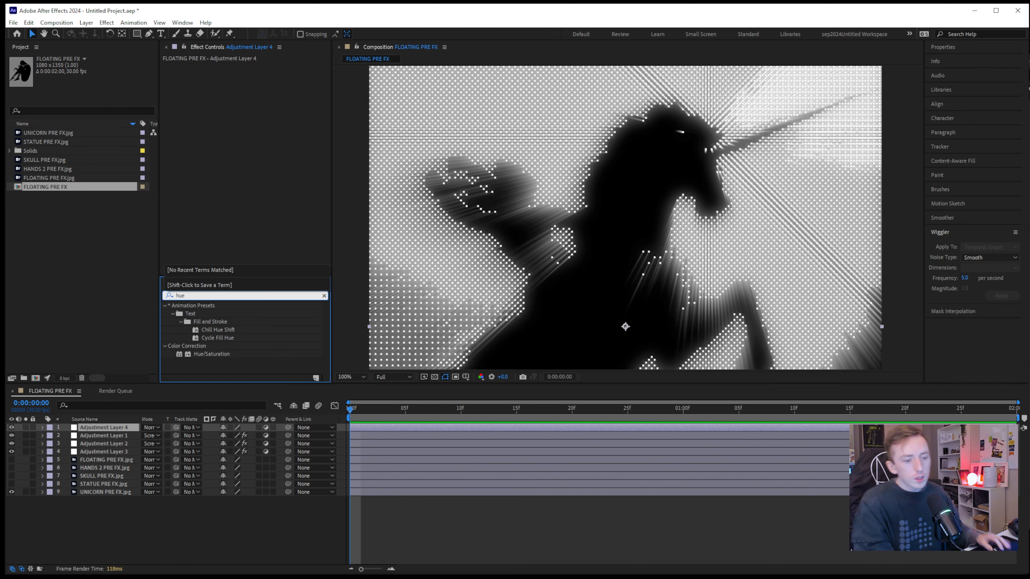
# Apply the Hue/Saturation effect to a new adjustment layer above all the others
pyautogui.moveTo(219, 354); pyautogui.dragTo(275, 100)
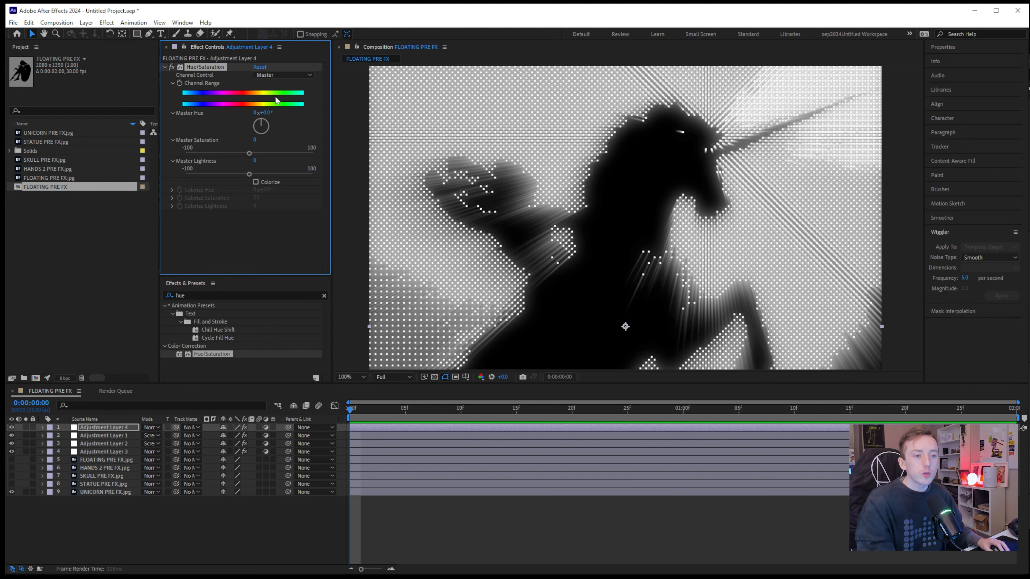
# Colorize the image with a hue of 186° and move the Glow layer directly beneath the Hue/Saturation layer
pyautogui.click(256, 182)
pyautogui.moveTo(264, 190); pyautogui.dragTo(367, 194)
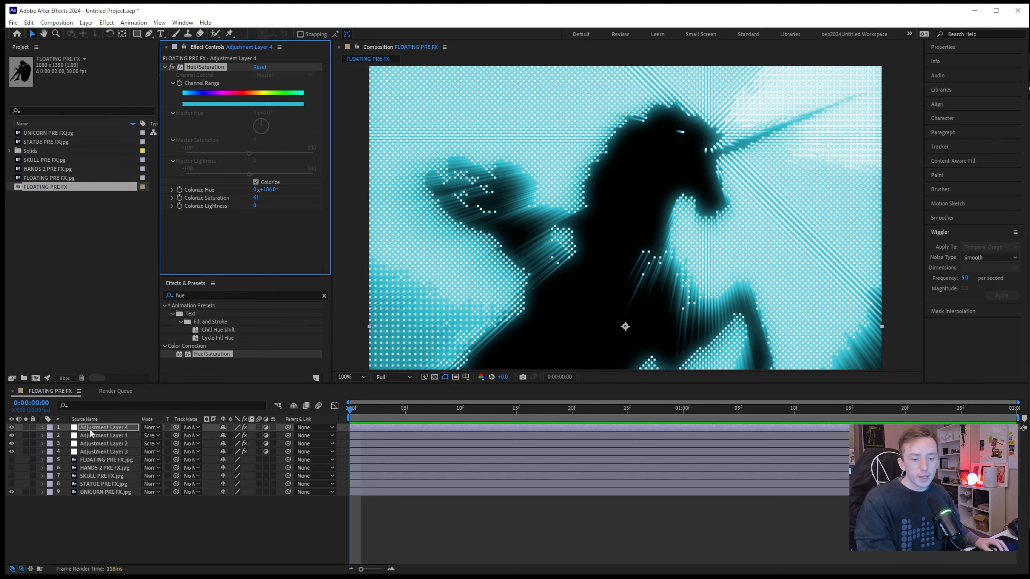
pyautogui.moveTo(90, 433); pyautogui.dragTo(97, 440)
pyautogui.moveTo(566, 383); pyautogui.dragTo(587, 367)
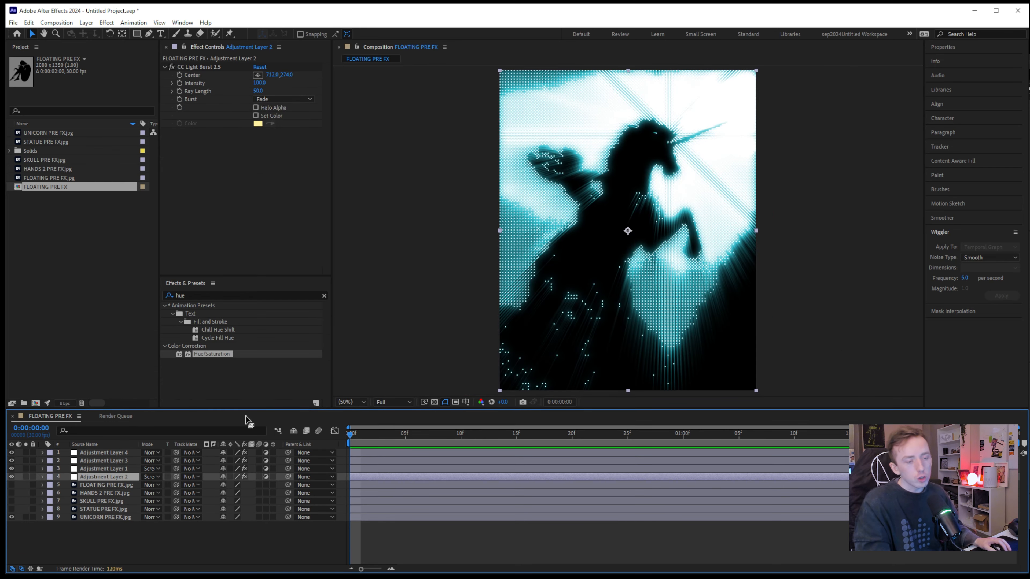
# Review the effect settings on each adjustment layer, from the light burst up to the Hue/Saturation layer
pyautogui.click(113, 485)
pyautogui.click(114, 477)
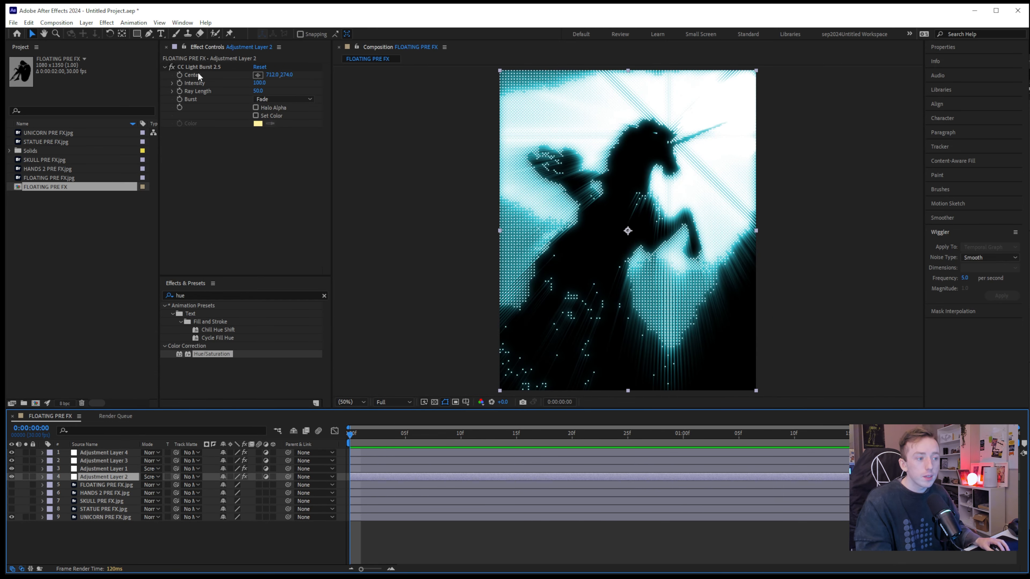
pyautogui.click(115, 469)
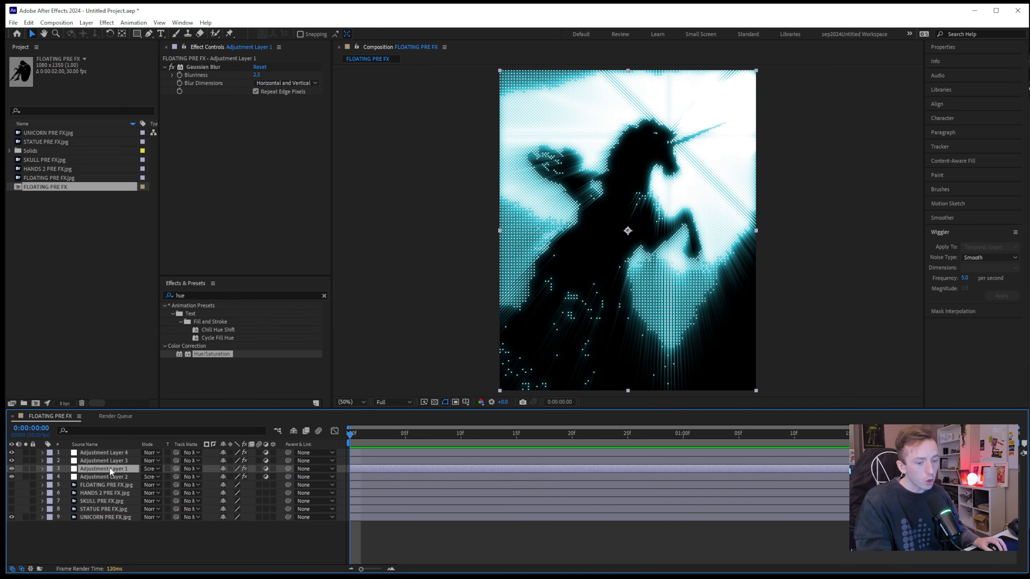
pyautogui.click(113, 461)
pyautogui.click(112, 453)
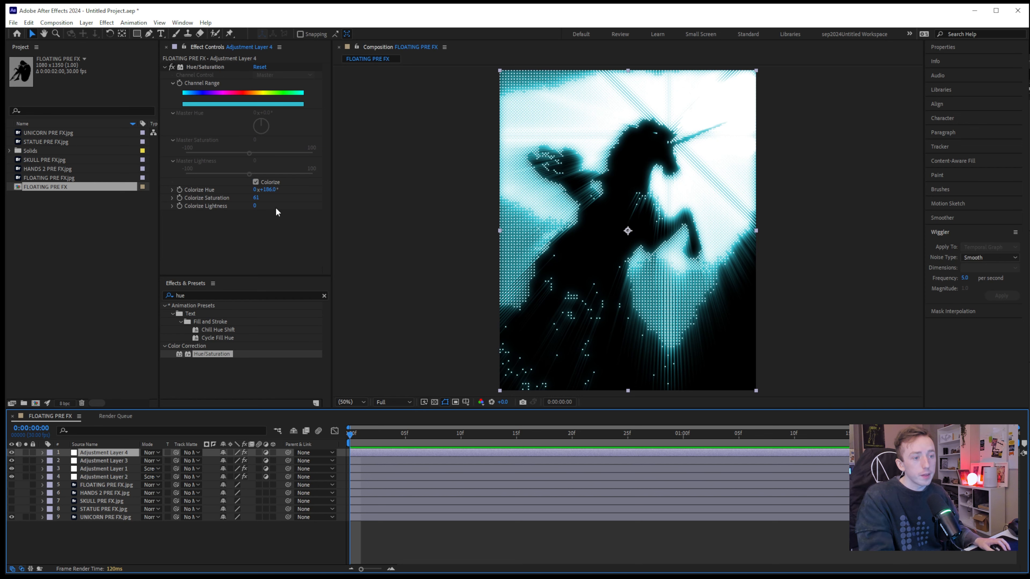
# Add an adjustment layer above all the others and apply Gaussian Blur to it with a blurriness of 20
pyautogui.moveTo(681, 407); pyautogui.dragTo(681, 456)
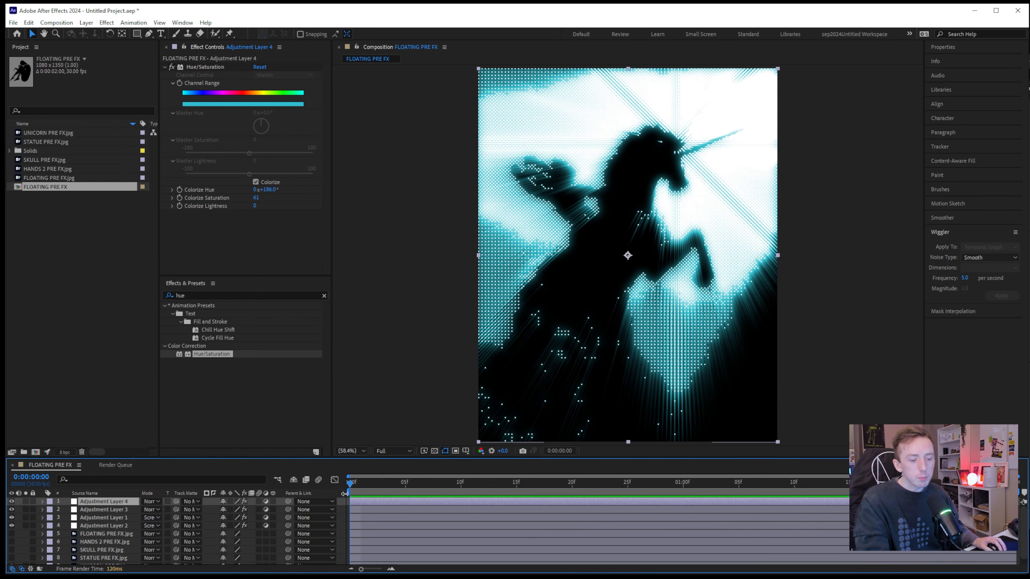
pyautogui.press('pageup')
pyautogui.press('pageup')
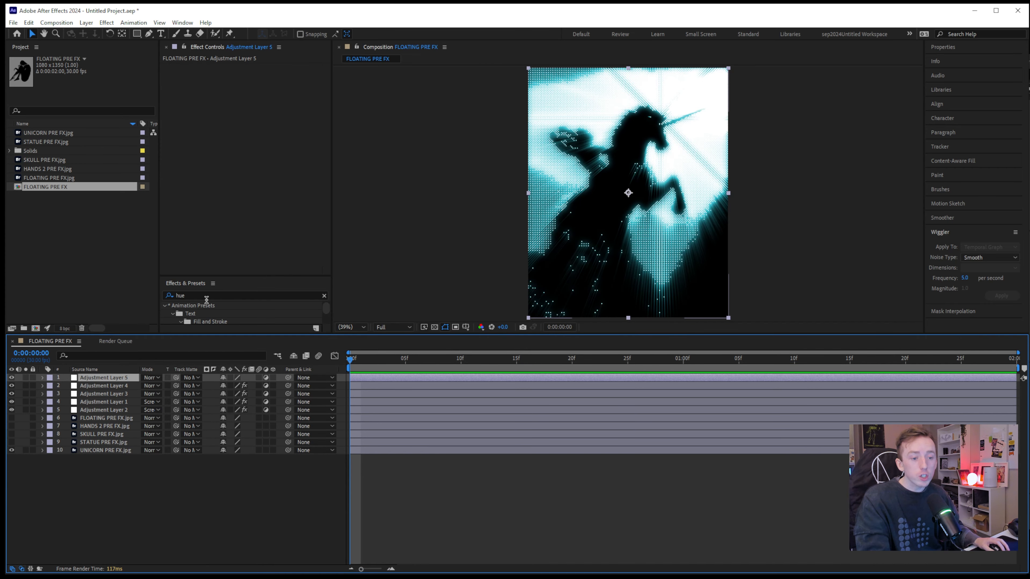
pyautogui.moveTo(207, 297); pyautogui.dragTo(3, 290)
pyautogui.press('BackSpace')
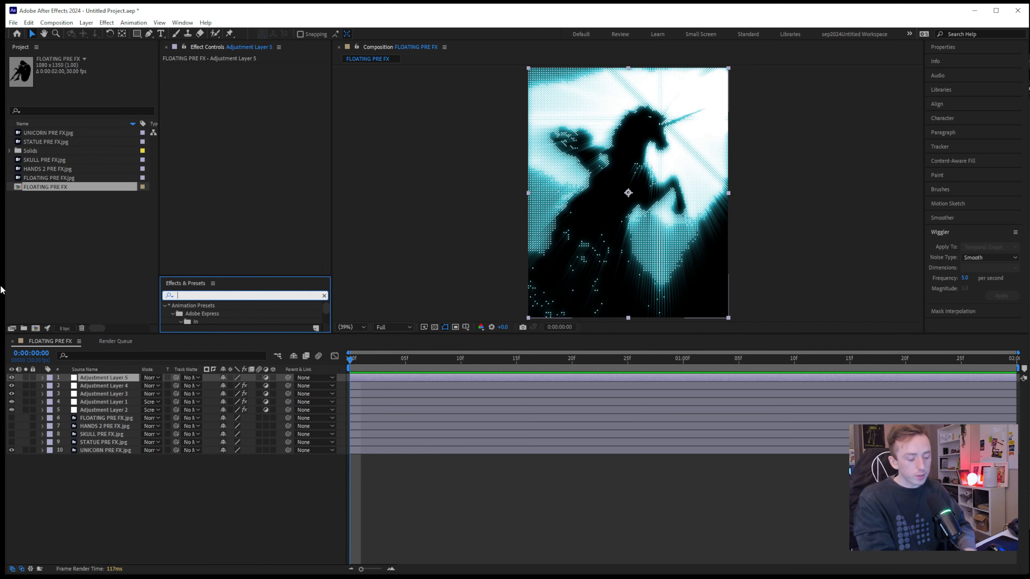
pyautogui.write('gauss')
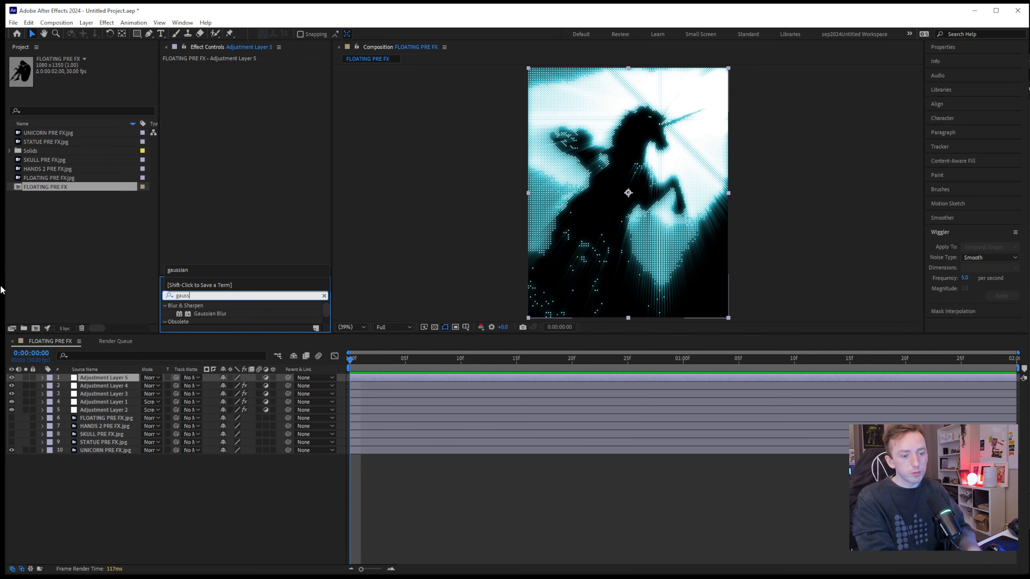
pyautogui.doubleClick(210, 313)
pyautogui.moveTo(258, 74); pyautogui.dragTo(354, 76)
# Set the new Gaussian Blur layer's blend mode to Screen and lower its opacity
pyautogui.click(151, 377)
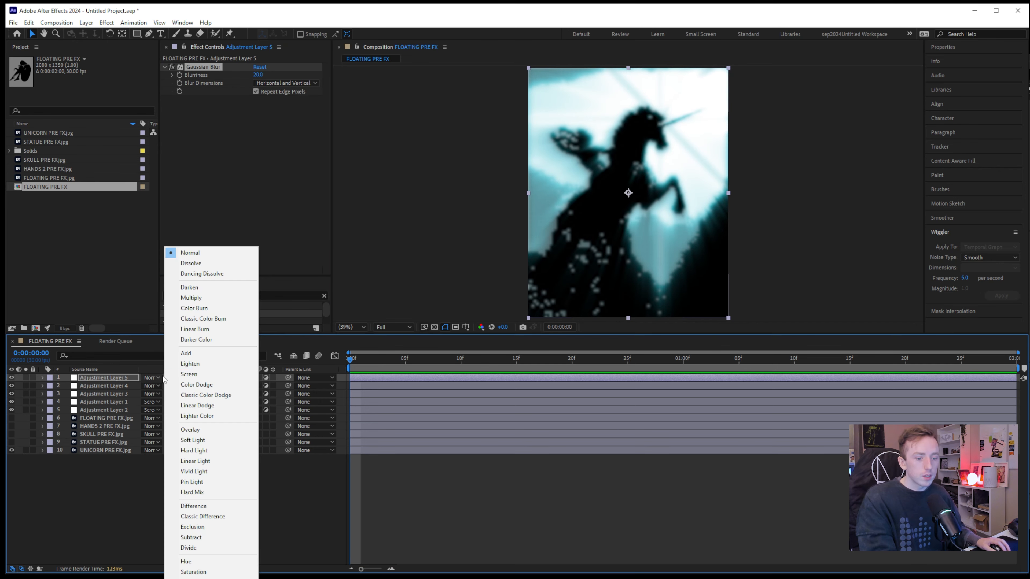
pyautogui.click(217, 374)
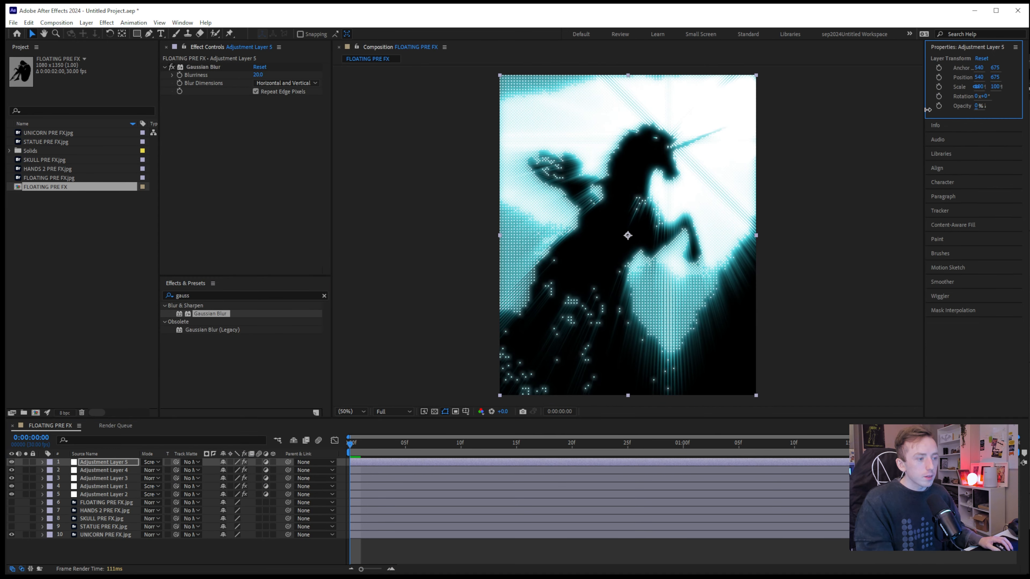
pyautogui.moveTo(978, 106); pyautogui.dragTo(896, 117)
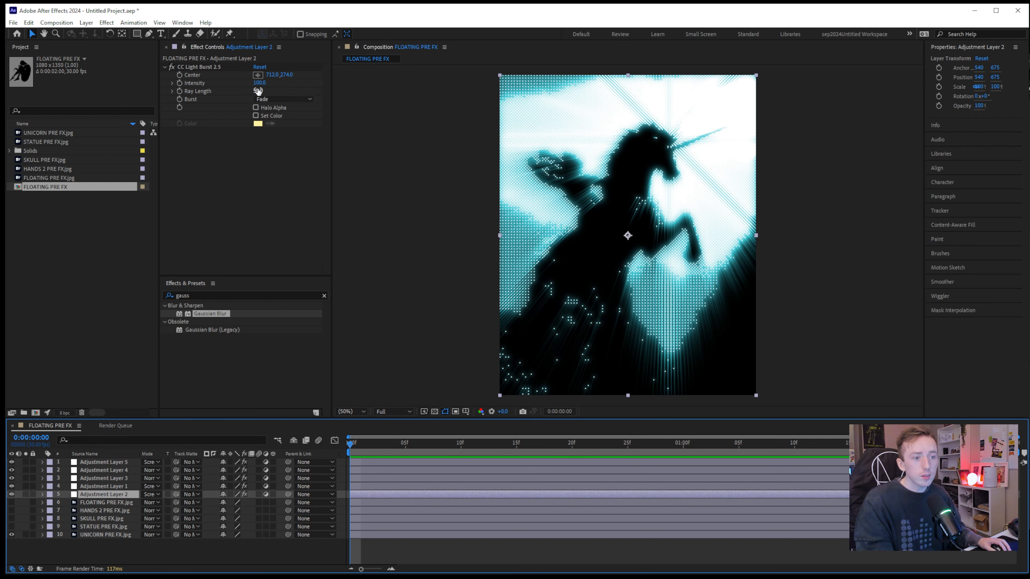
# Set the CC Light Burst ray length to 28 and raise its intensity
pyautogui.moveTo(258, 91)
pyautogui.mouseDown()
pyautogui.moveTo(237, 112)
pyautogui.moveTo(247, 116)
pyautogui.moveTo(260, 92)
pyautogui.mouseUp()
pyautogui.moveTo(259, 84); pyautogui.dragTo(272, 162)
# Try giving the light burst a custom saturated blue colour, 1200FF
pyautogui.click(256, 115)
pyautogui.click(257, 124)
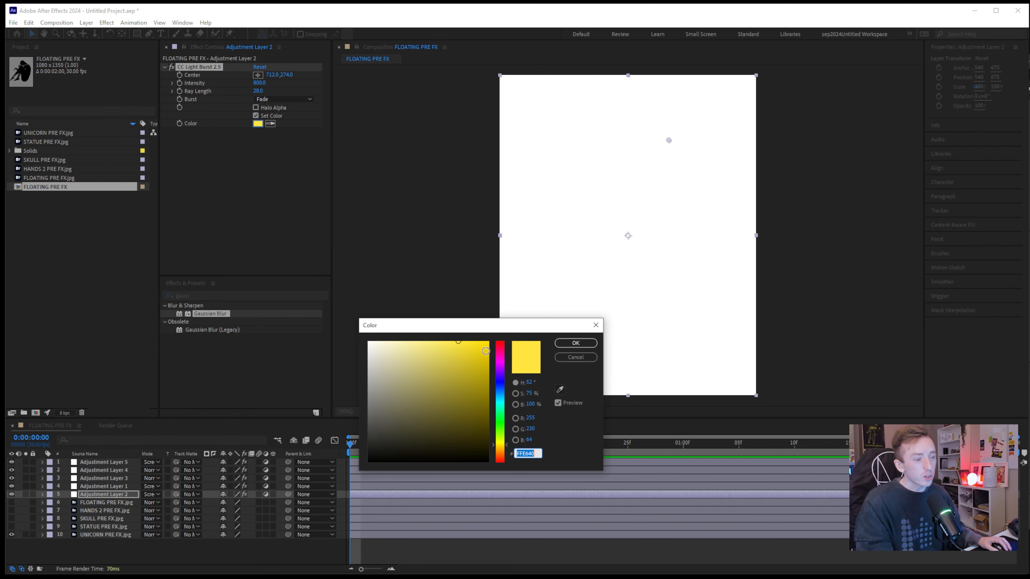
pyautogui.click(500, 381)
pyautogui.moveTo(442, 381); pyautogui.dragTo(542, 305)
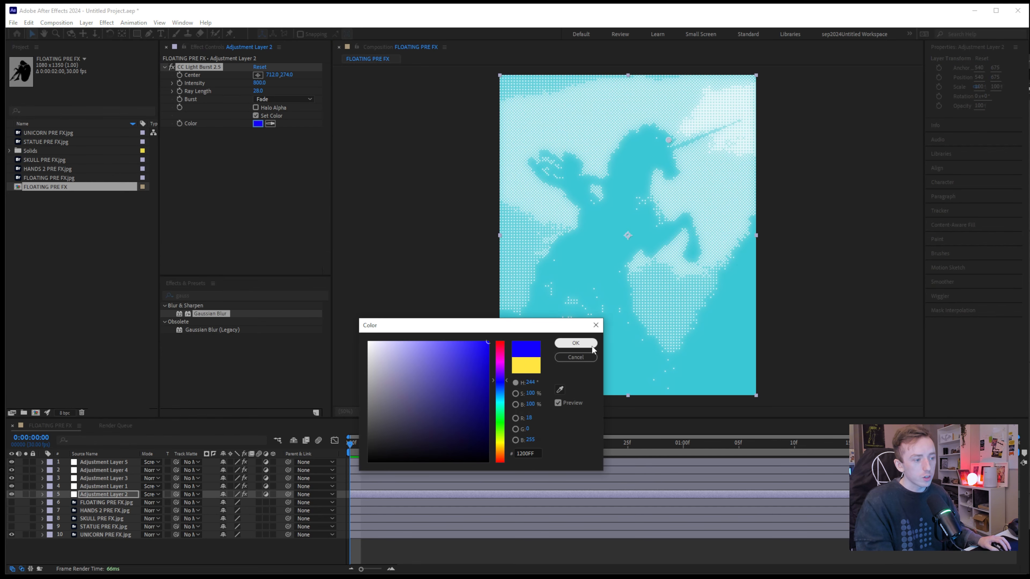
pyautogui.click(575, 343)
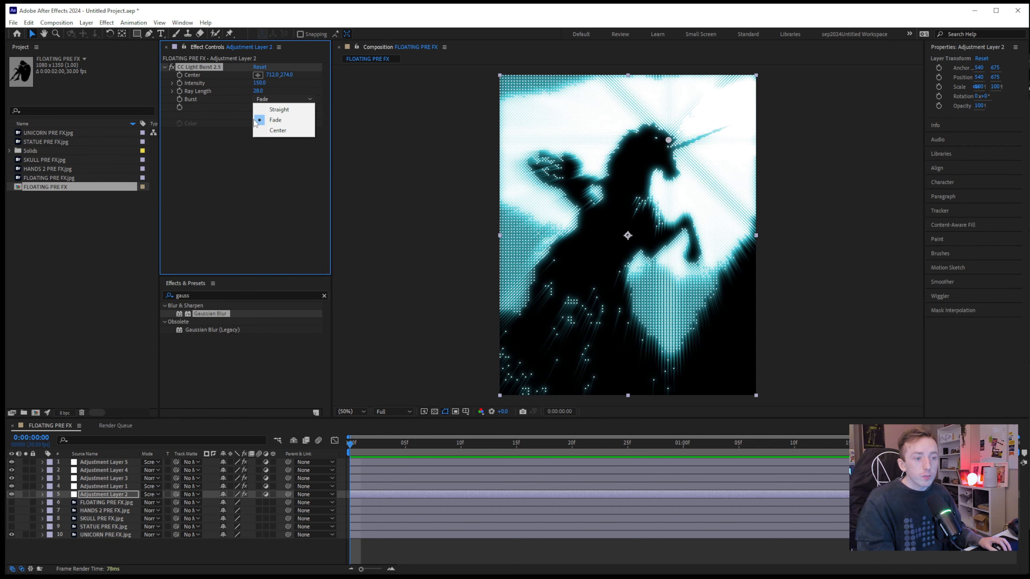
# Try the Straight and Center burst types on CC Light Burst and examine the rays up close
pyautogui.click(279, 109)
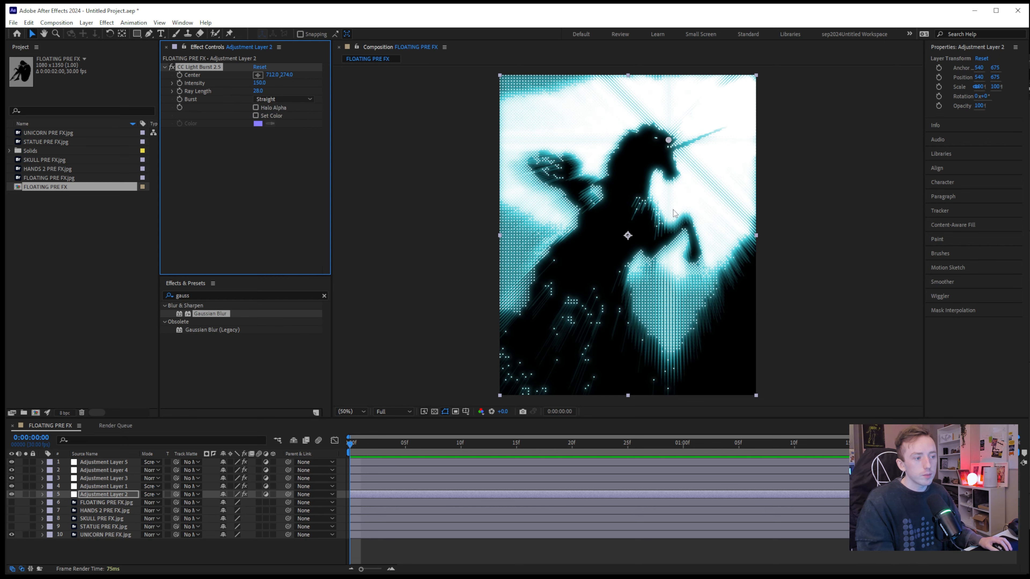
pyautogui.scroll(2, 653, 217)
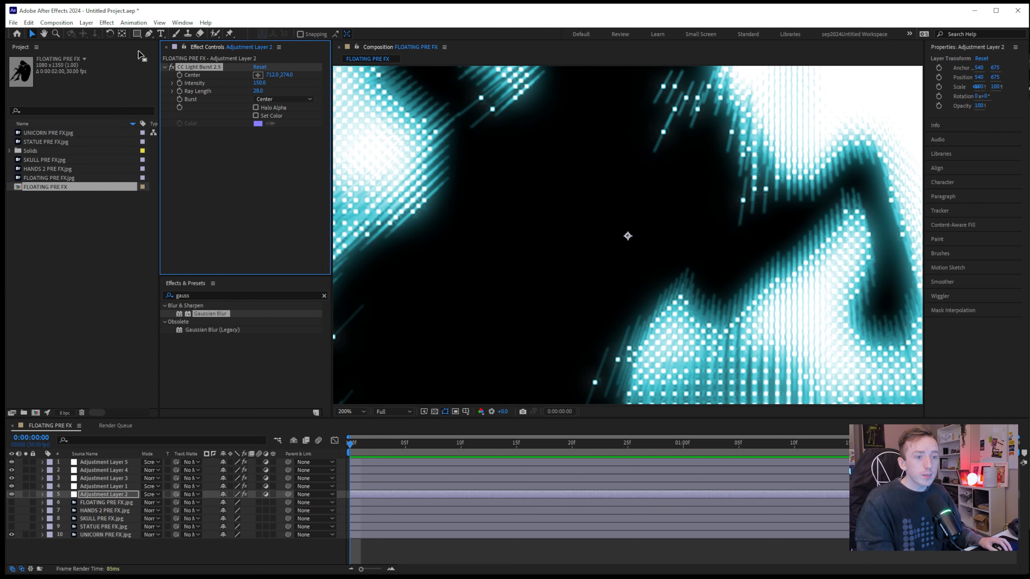
pyautogui.click(45, 34)
pyautogui.moveTo(663, 134); pyautogui.dragTo(596, 224)
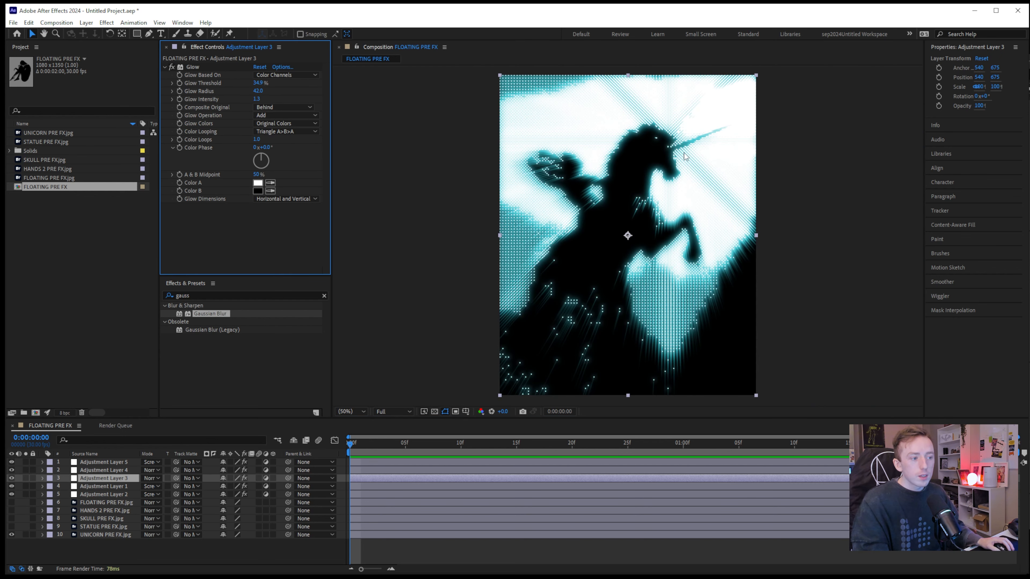
# Replace the Glow effect on its adjustment layer with Deep Glow, using an exposure of 1 and a threshold of about 90.4%
pyautogui.click(191, 68)
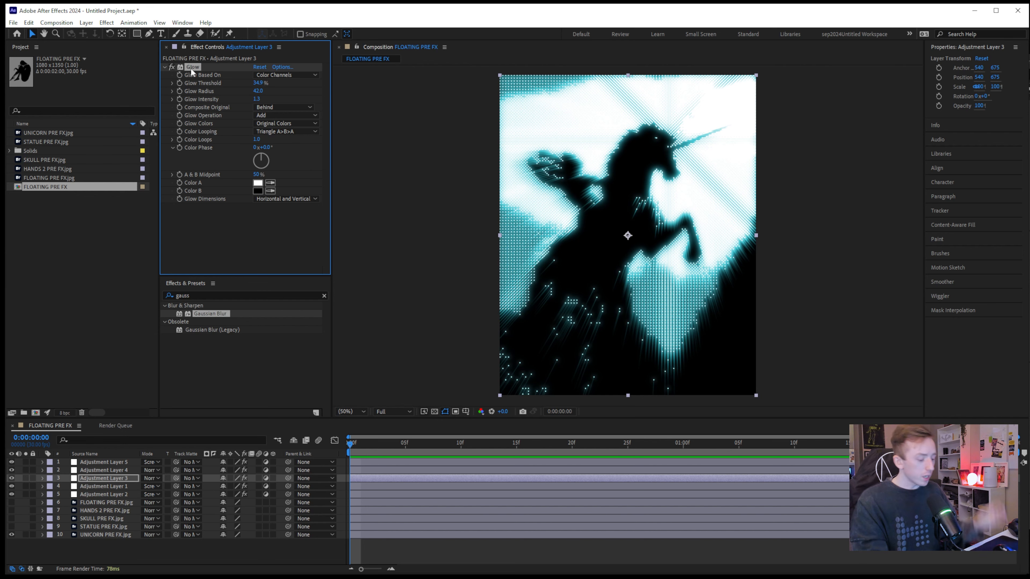
pyautogui.press('Delete')
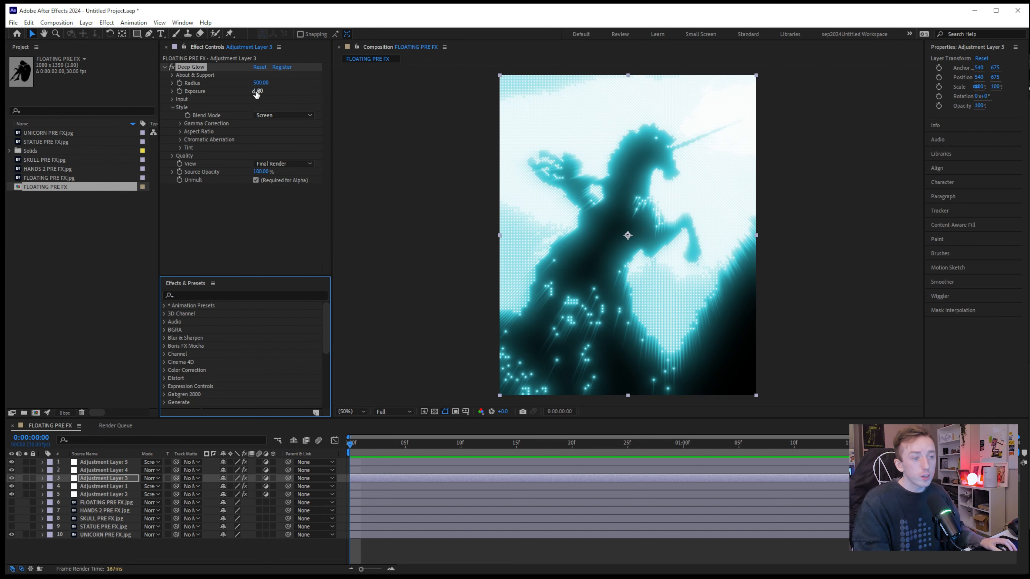
pyautogui.click(172, 100)
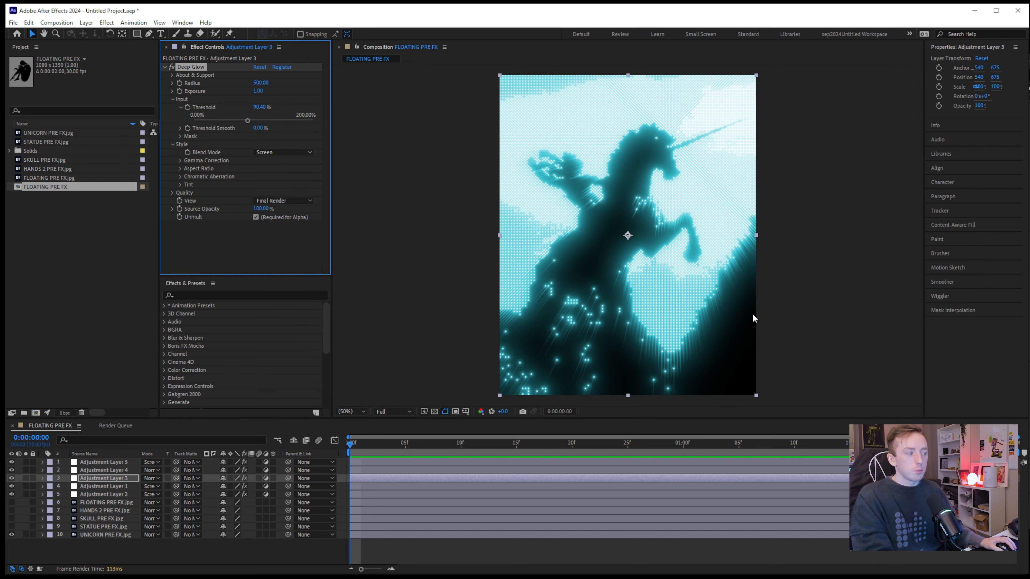
# Show the statue, skull and hands images in turn to preview the effect stack on each
pyautogui.click(11, 527)
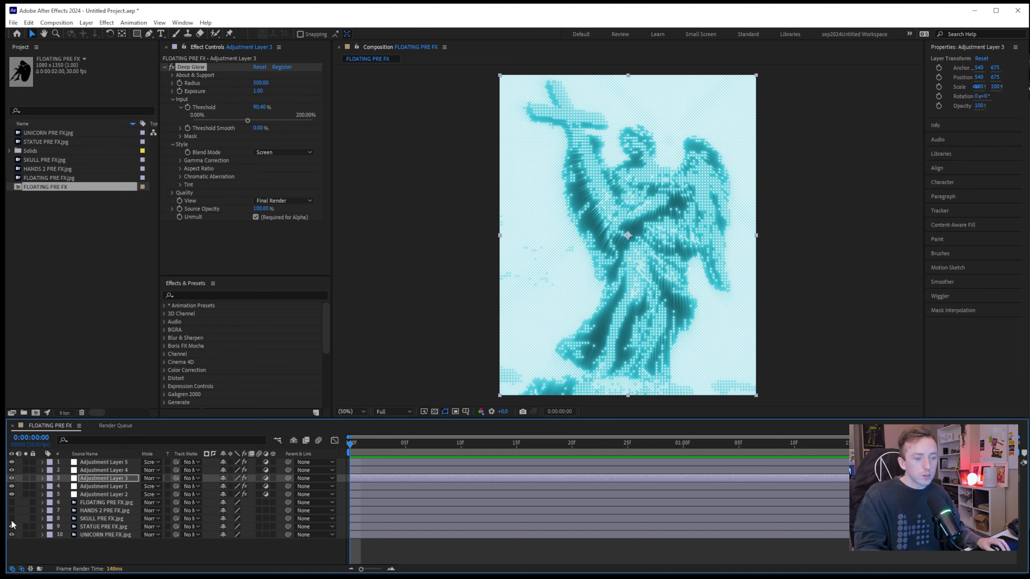
pyautogui.click(11, 519)
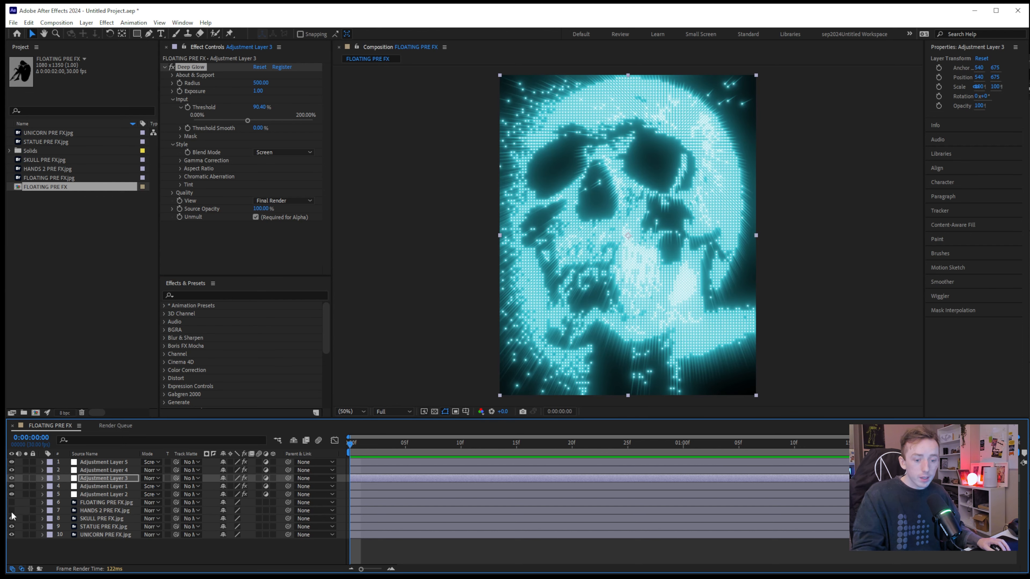
pyautogui.click(11, 511)
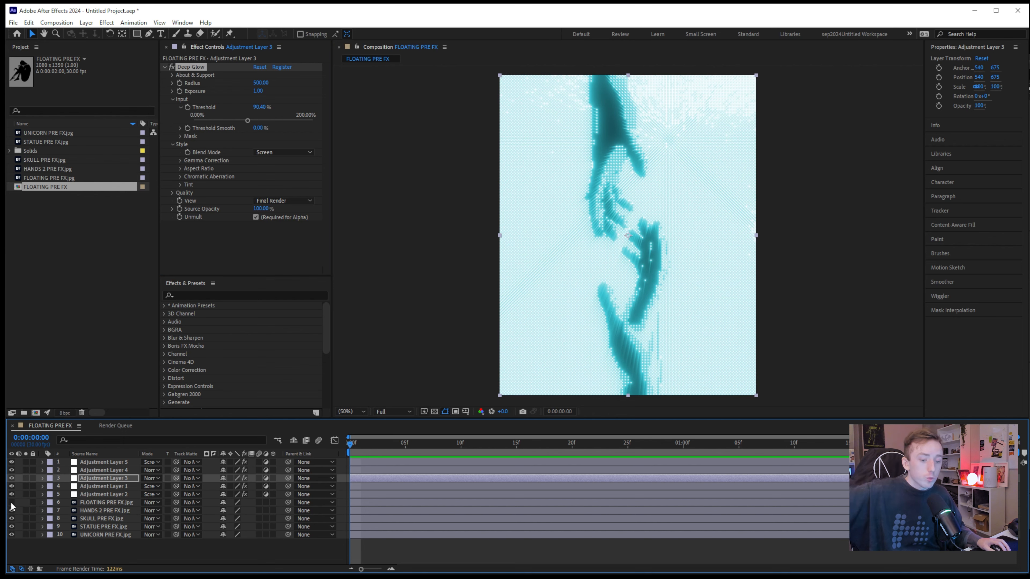